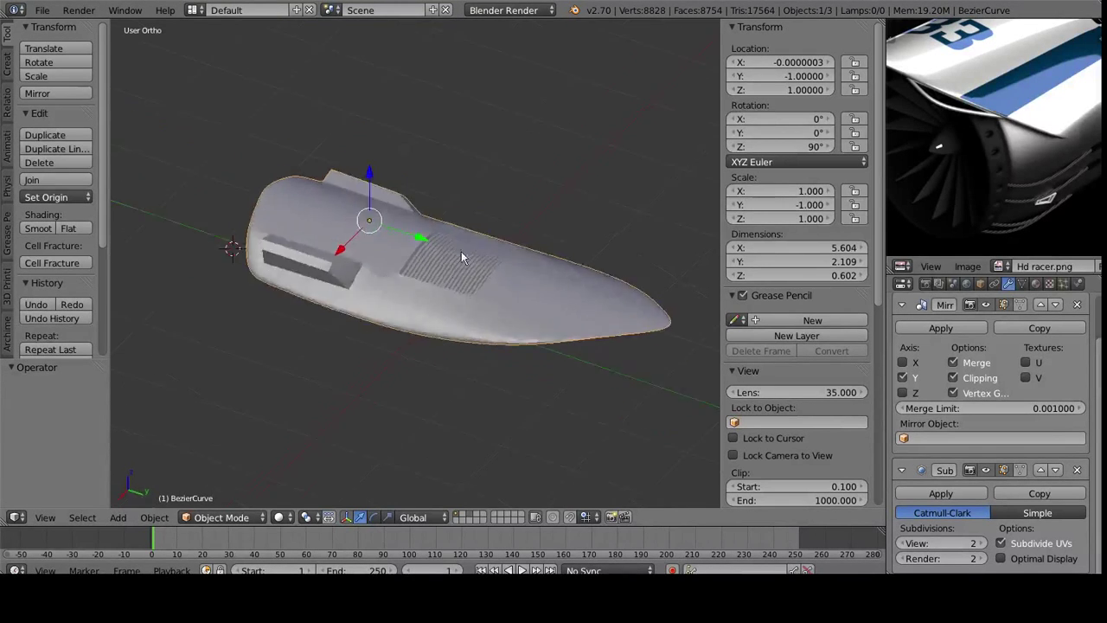
- Compare the cowling with the racer reference image and unhide all hidden objects in the scene
scroll(1003, 182, down, 5)
scroll(986, 204, up, 2)
middle_drag(972, 204, 954, 188)
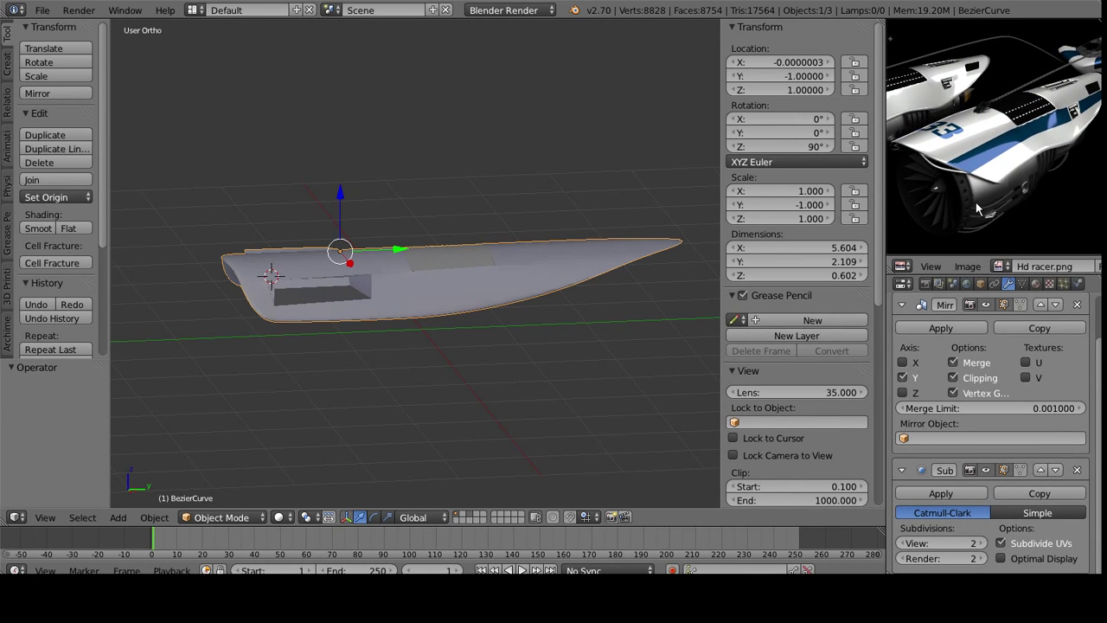
middle_drag(402, 375, 425, 378)
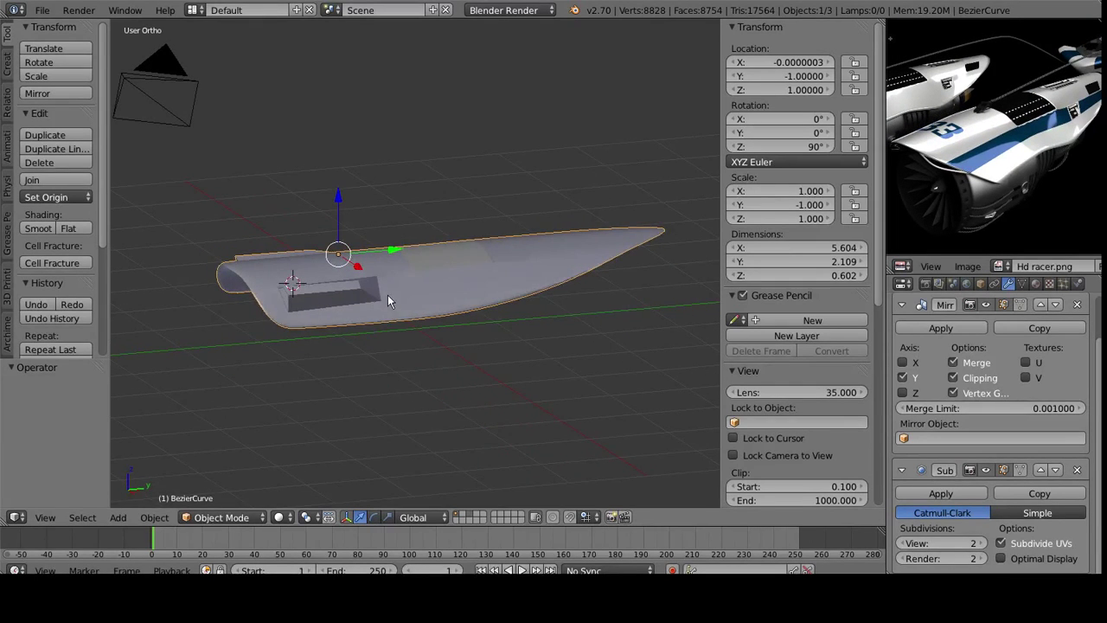
key(alt+h)
- Start the Screencast Keys display in the 3D view
scroll(774, 411, down, 8)
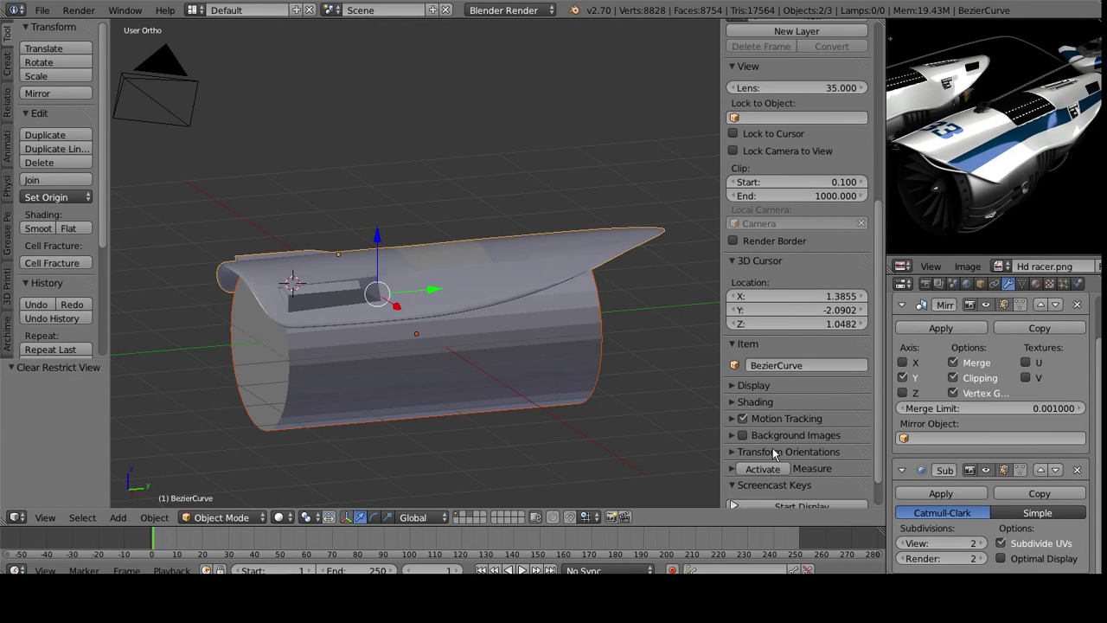
scroll(773, 447, down, 2)
click(754, 466)
- Select the cylinder under the cowling and enter Edit Mode with face selection enabled
middle_drag(412, 393, 588, 281)
right_click(376, 363)
middle_drag(377, 363, 488, 344)
key(KP_1)
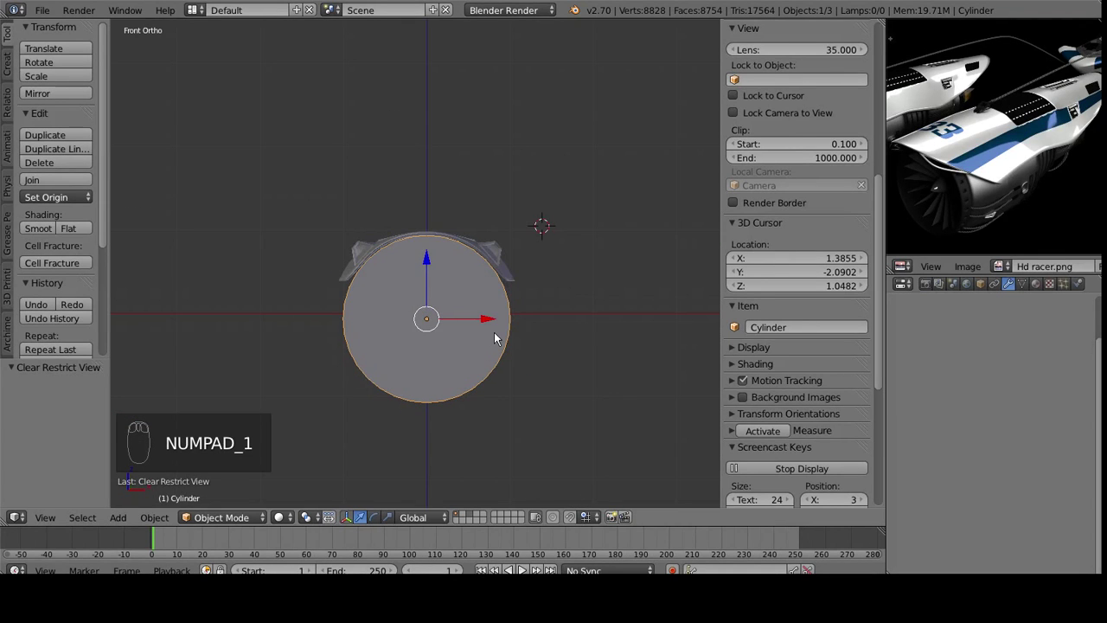
mouse_move(548, 313)
middle_down()
mouse_move(548, 334)
mouse_move(523, 362)
mouse_move(542, 313)
middle_up()
key(Tab)
click(454, 518)
- Inset the cylinder's front end face by extruding it in place and scaling it slightly inward
right_click(400, 344)
middle_drag(381, 295, 405, 308)
key(e)
right_click(552, 321)
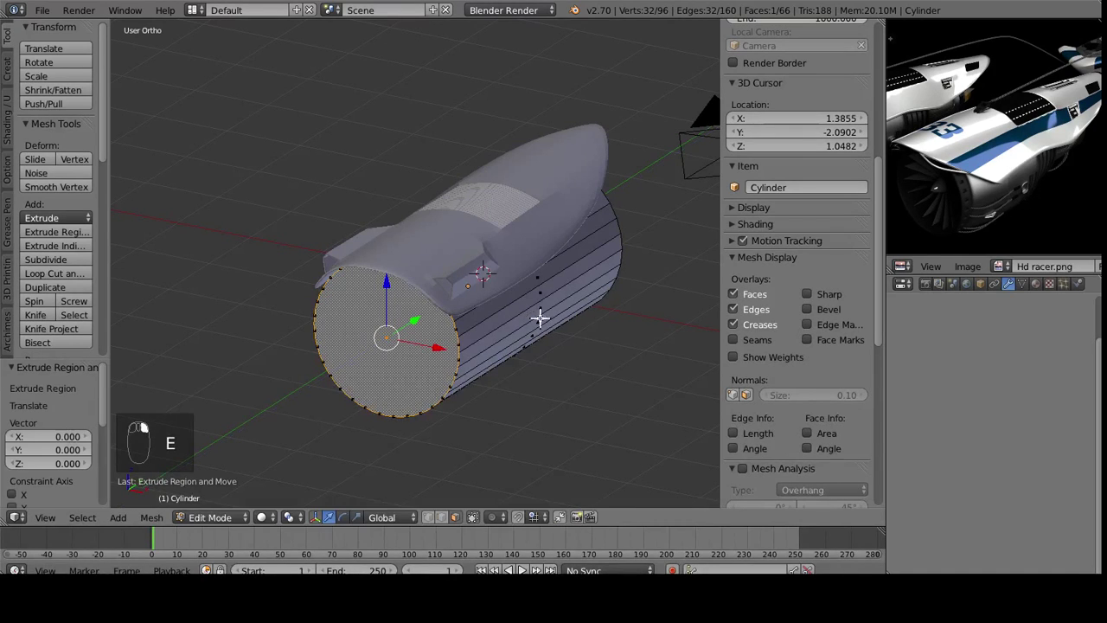
key(s)
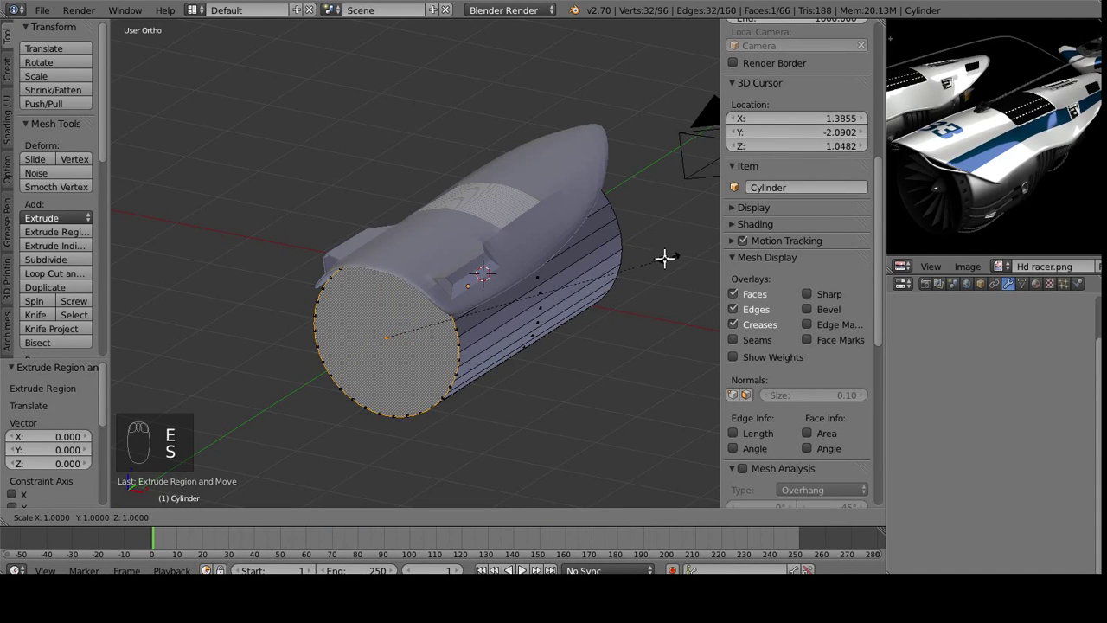
click(647, 266)
- Inset the cylinder's rear end face with an in-place extrusion scaled to 0.9, and delete the inner face
middle_drag(647, 266, 559, 306)
key(e)
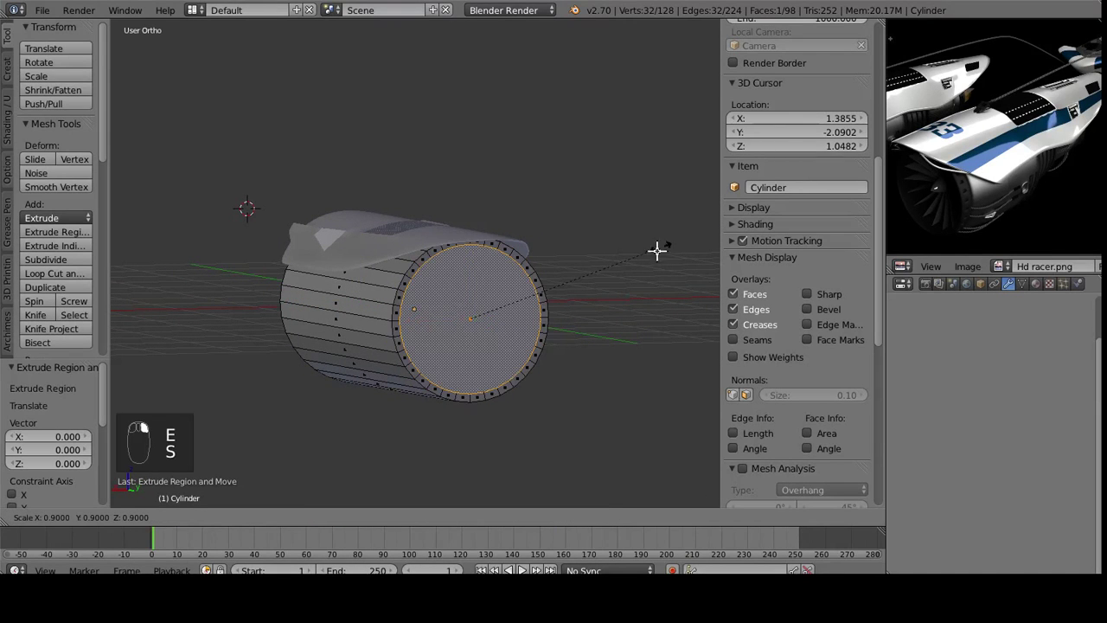
click(648, 256)
key(Delete)
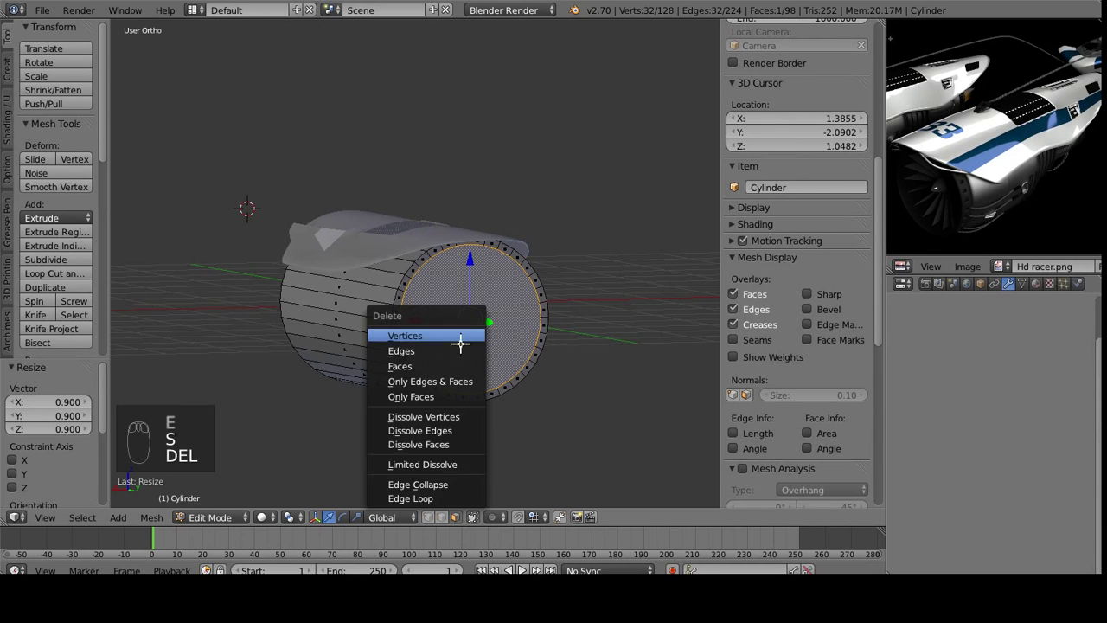
click(457, 360)
- Snap the 3D cursor to the centre of the selected inner edge loop at the rear opening
middle_drag(458, 361, 431, 397)
middle_drag(416, 320, 554, 342)
middle_drag(465, 389, 345, 375)
alt+right_click(329, 371)
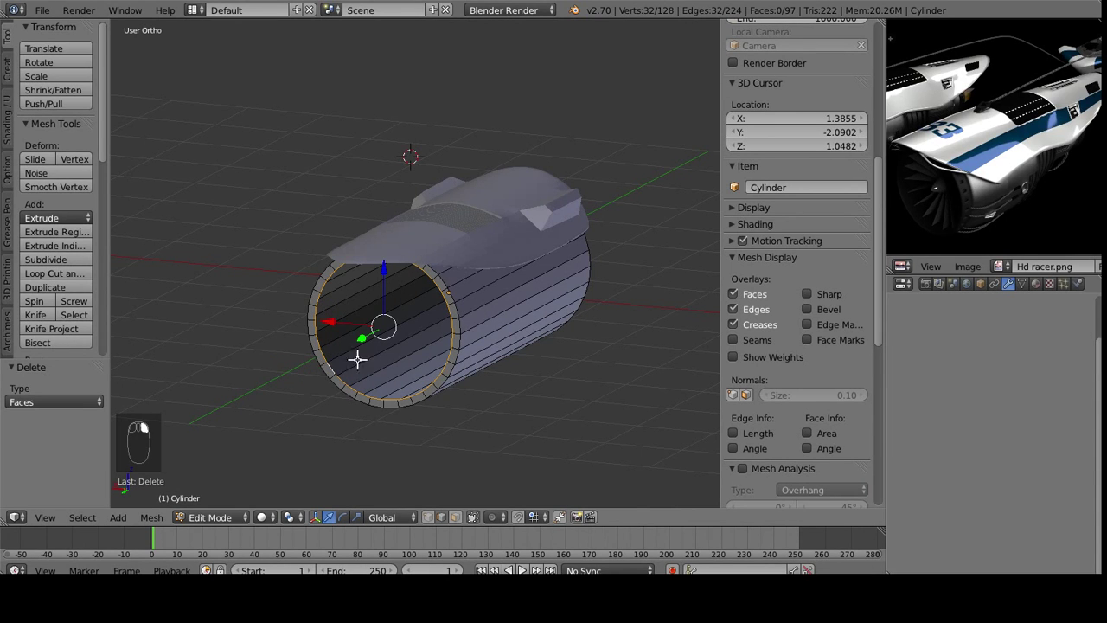
middle_drag(369, 355, 405, 349)
key(shift+s)
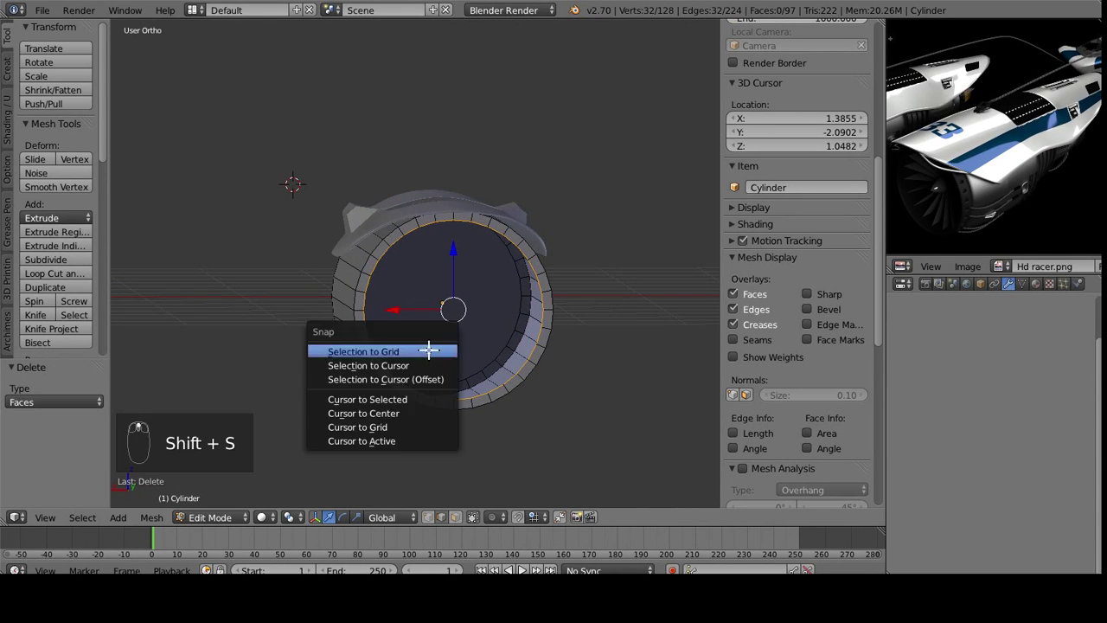
click(372, 397)
- Extrude the front inner face back through the cylinder and snap it to the 3D cursor with offset
middle_drag(346, 389, 484, 457)
click(455, 520)
middle_drag(227, 329, 262, 326)
right_click(262, 326)
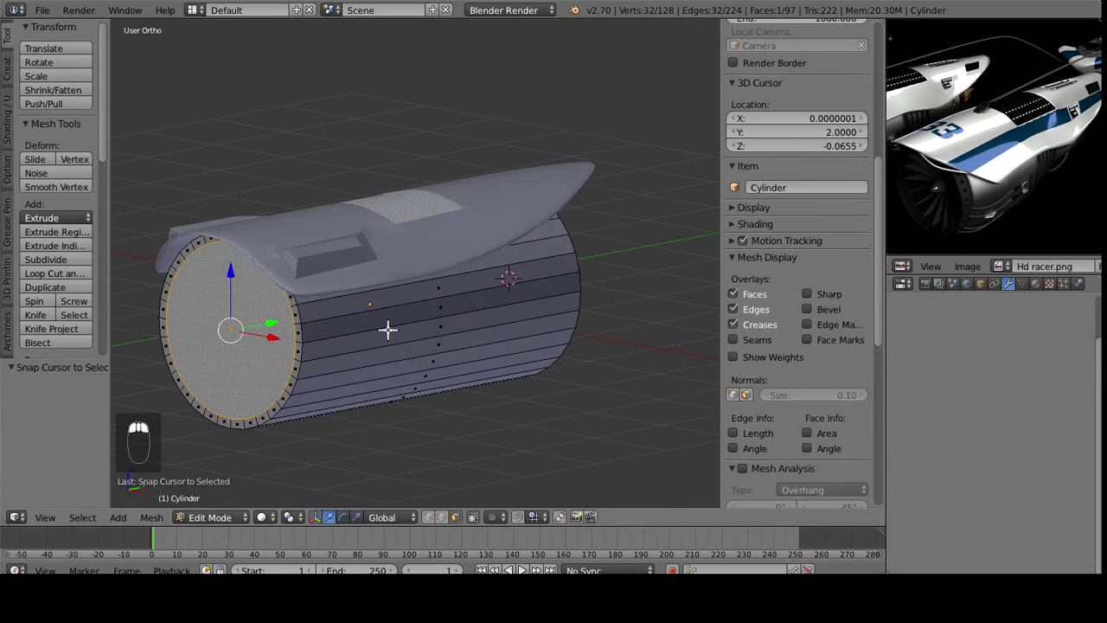
key(e)
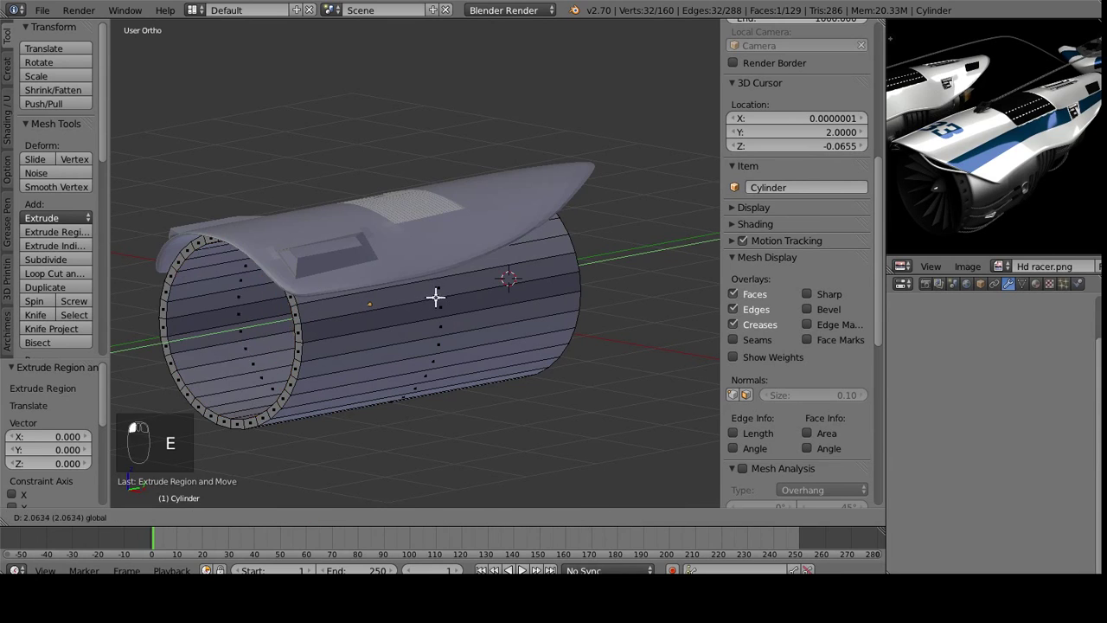
click(435, 296)
middle_drag(436, 297, 452, 317)
key(shift+s)
click(453, 300)
- Delete the extruded face closing off the rear opening so the cylinder becomes a hollow tube
shift+middle_drag(563, 329, 473, 335)
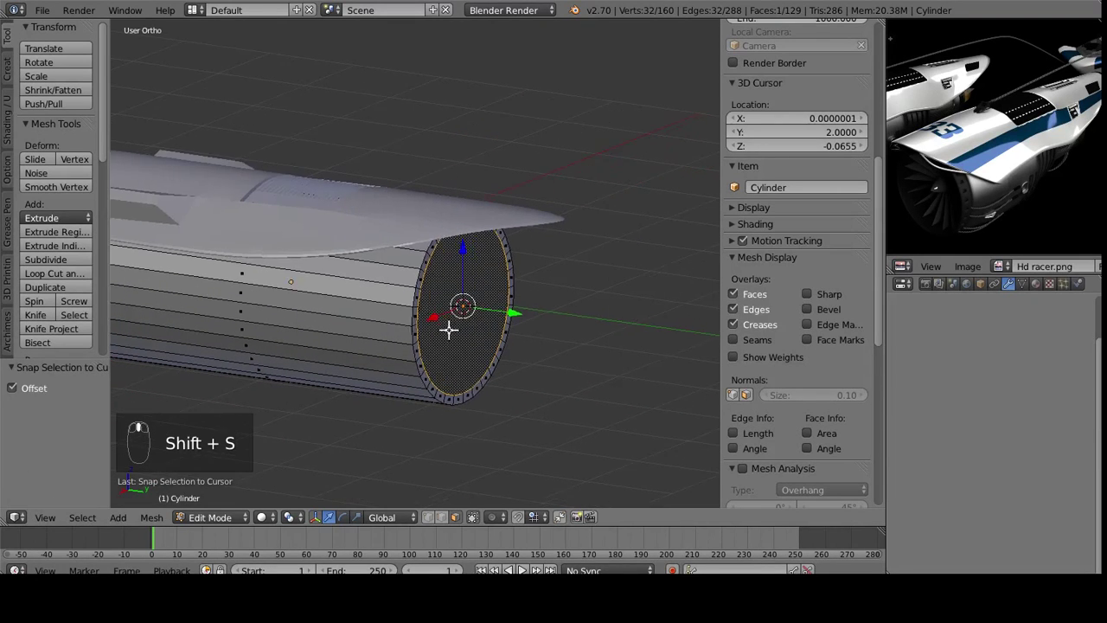
key(Delete)
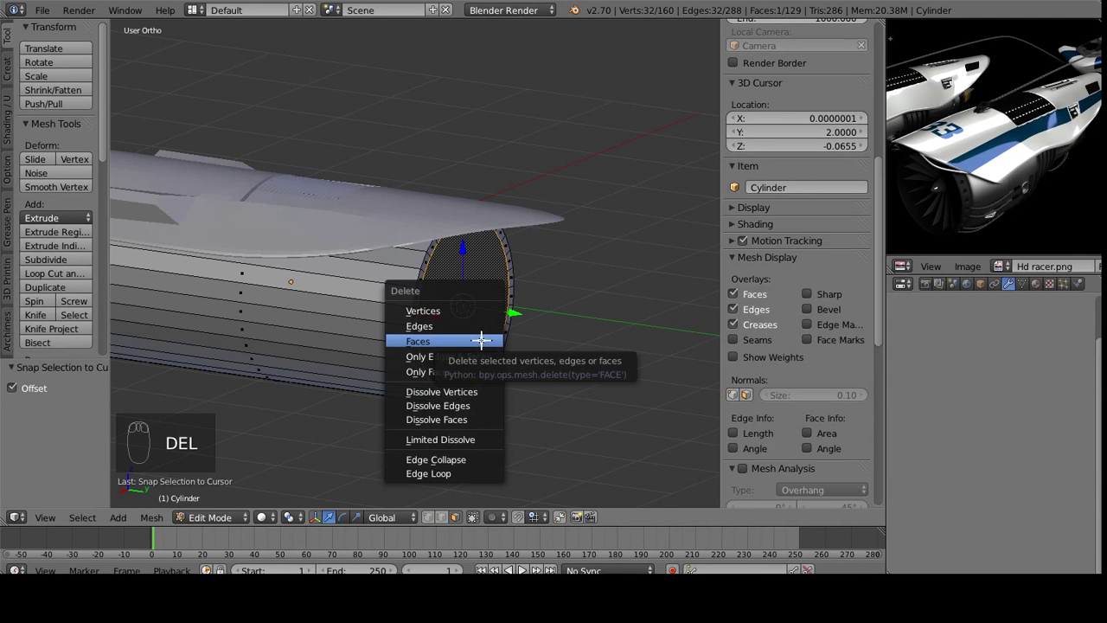
click(481, 339)
- Try moving an edge at the bottom of the rear rim to check its connection to the inner wall
middle_drag(457, 344, 388, 375)
right_click(387, 375)
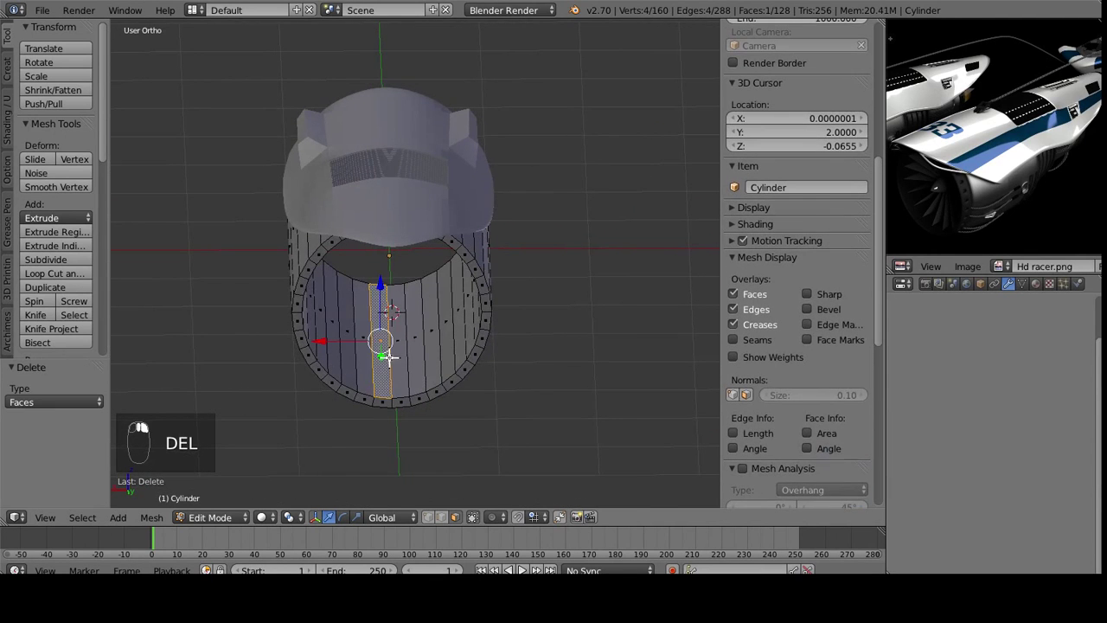
click(445, 518)
scroll(346, 479, up, 2)
shift+middle_drag(355, 415, 428, 333)
scroll(428, 332, up, 1)
right_click(417, 402)
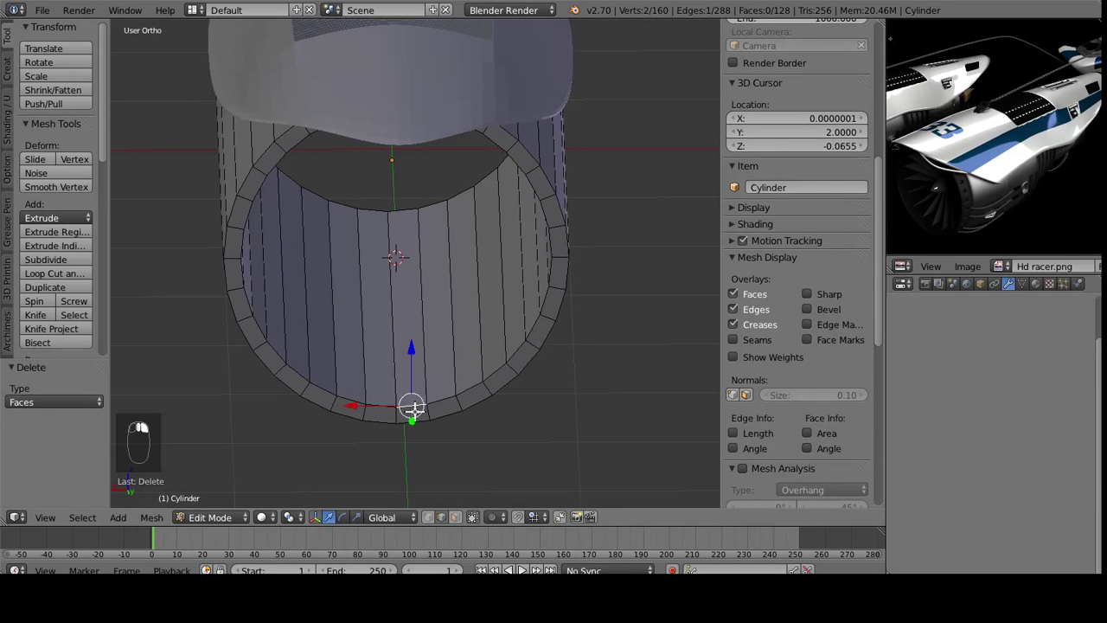
key(g)
right_click(451, 384)
- Box-select the whole rear rim in wireframe and remove its double vertices
mouse_move(450, 383)
middle_down()
mouse_move(573, 354)
mouse_move(593, 303)
middle_up()
key(z)
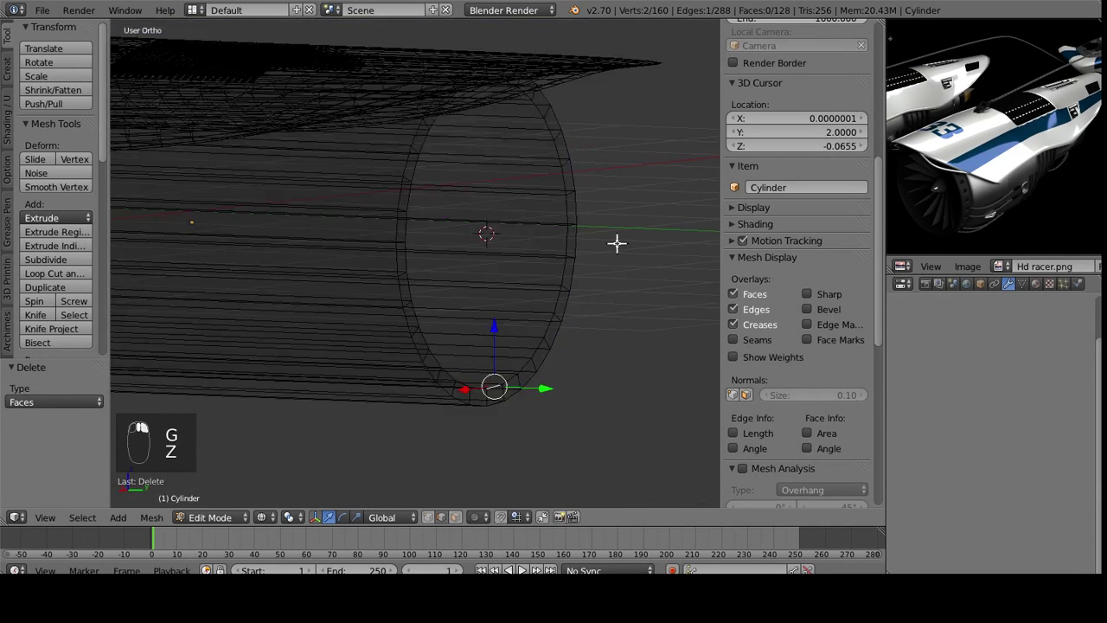
scroll(615, 146, down, 2)
key(b)
drag(588, 84, 383, 424)
key(w)
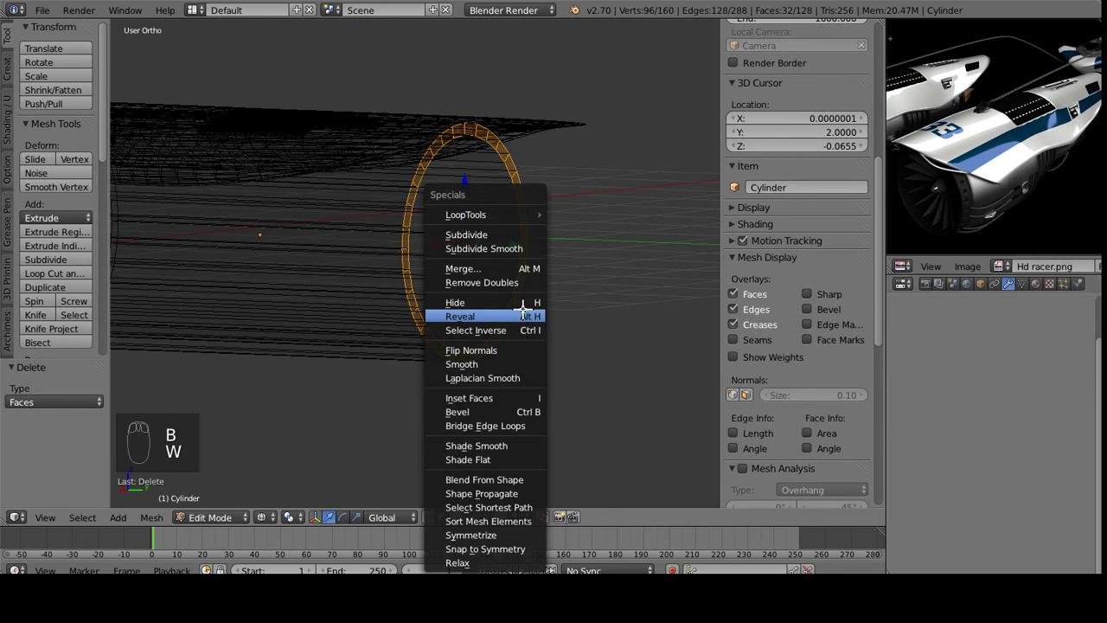
click(511, 283)
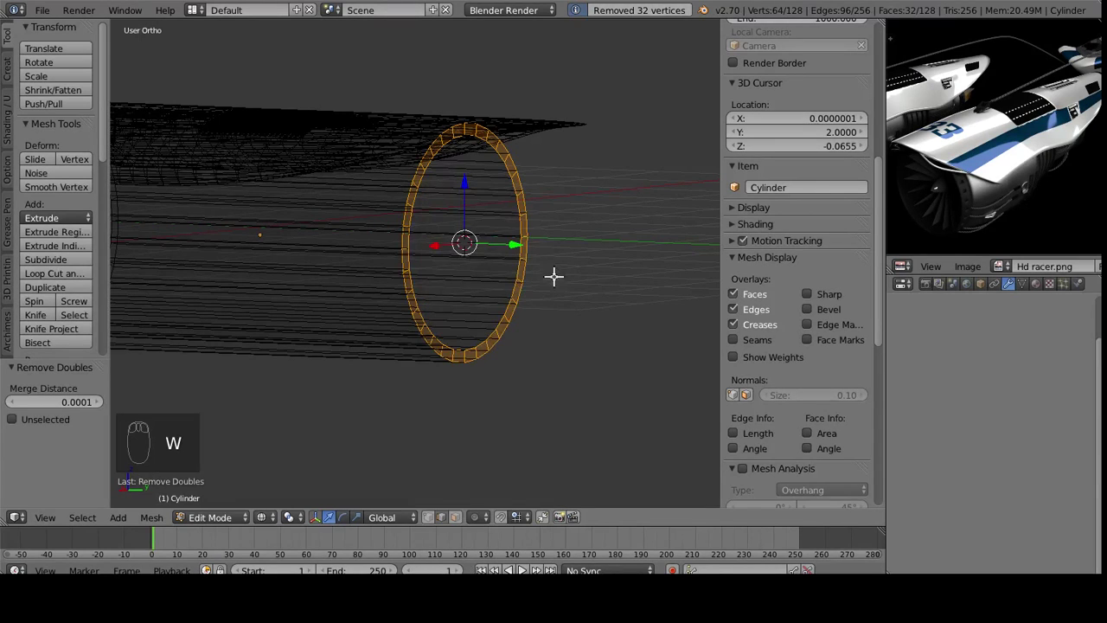
key(z)
- Try moving an edge on the side of the rear rim to check that the walls are merged
right_click(516, 216)
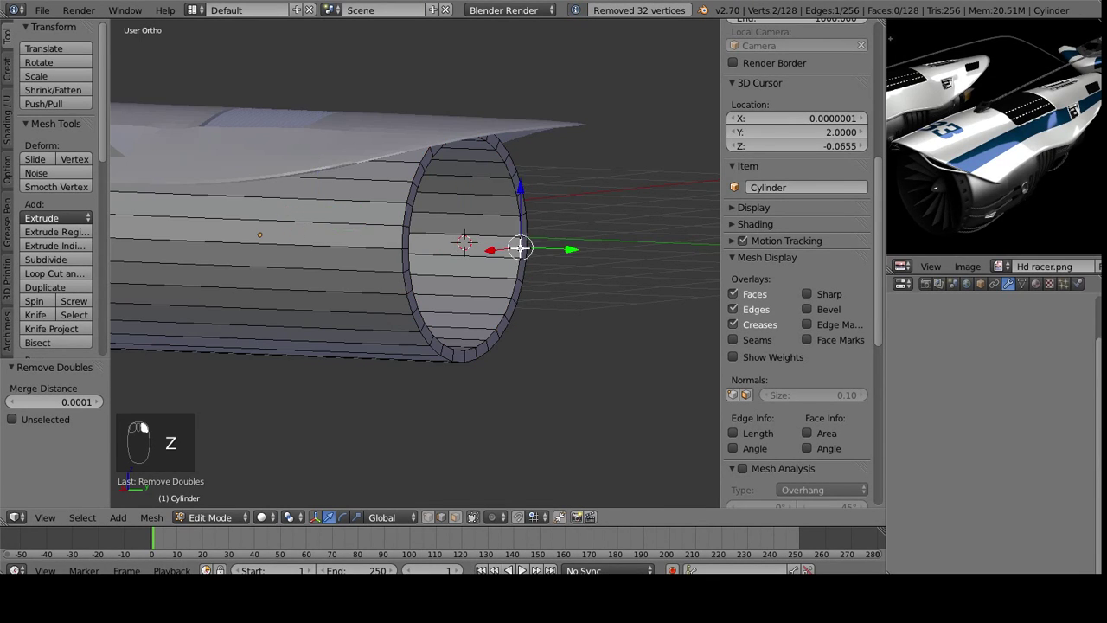
key(g)
right_click(494, 289)
middle_drag(494, 289, 568, 304)
- Add three evenly spaced loop cuts around the tube's outer wall, leaving them unslid
middle_drag(490, 331, 427, 341)
scroll(427, 341, down, 5)
middle_drag(294, 269, 909, 164)
middle_drag(1011, 150, 952, 165)
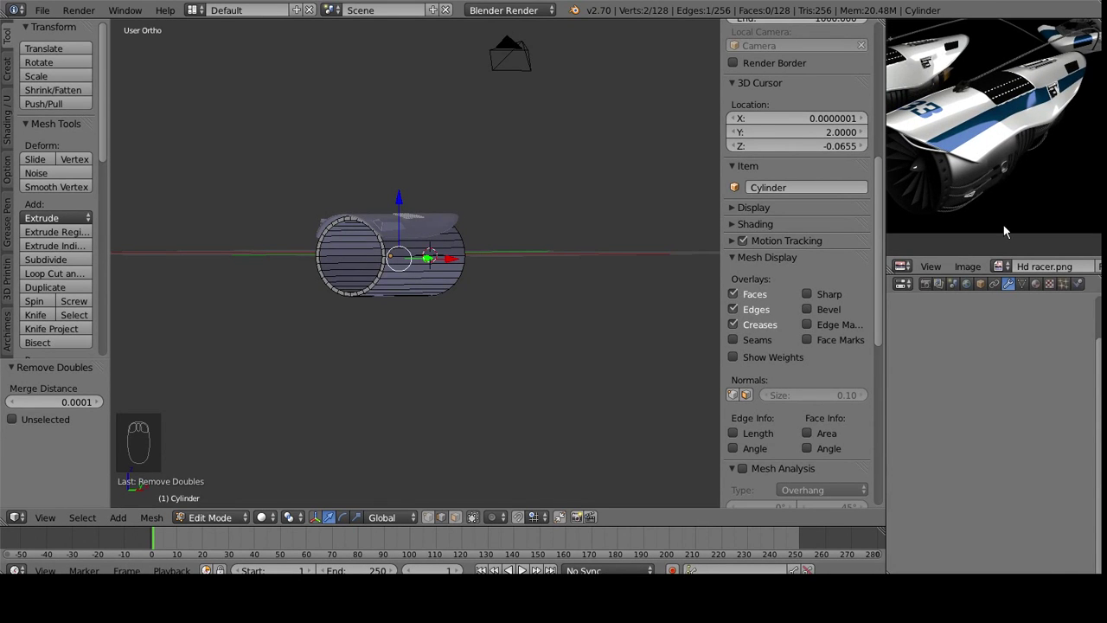
middle_drag(718, 251, 451, 277)
key(KP_2)
key(KP_3)
key(KP_3)
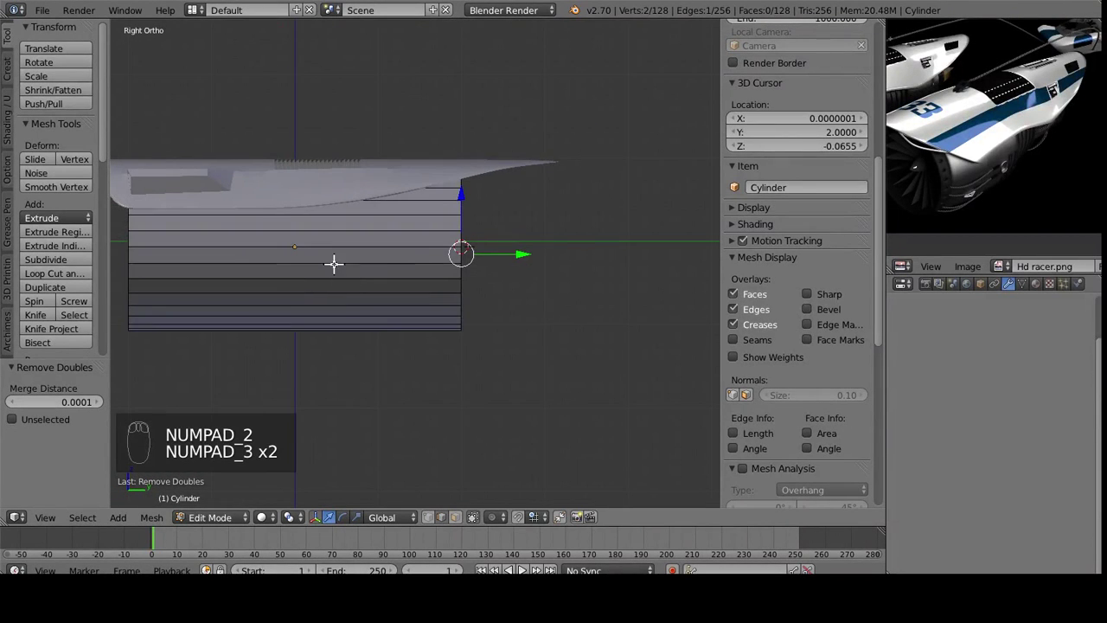
key(ctrl+r)
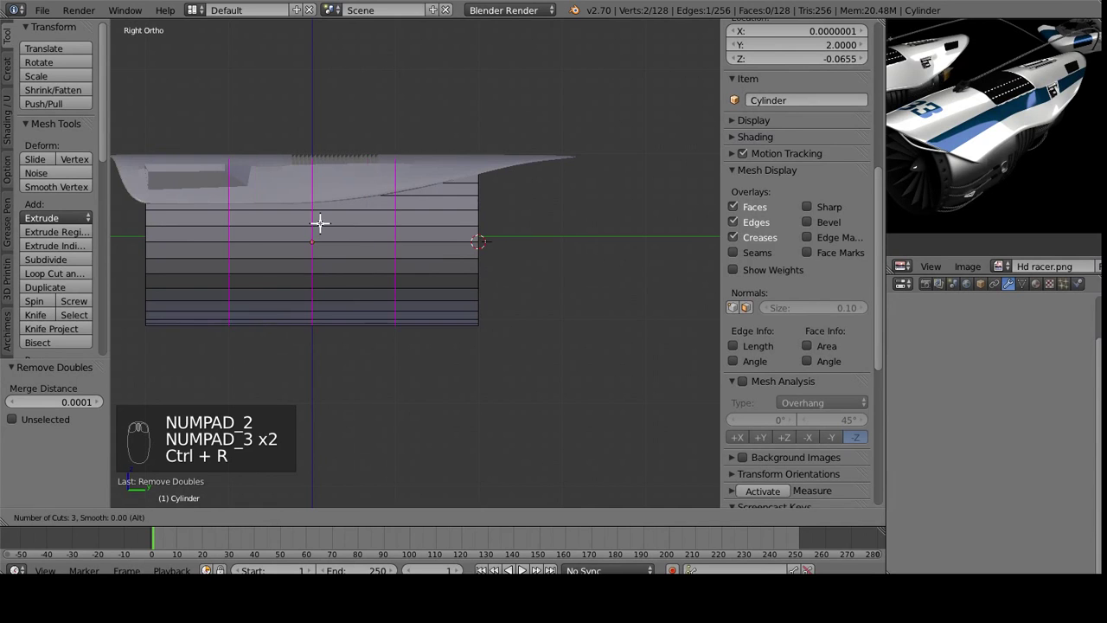
click(320, 223)
right_click(317, 228)
- Add three evenly spaced, matching loop cuts around the tube's inner wall
middle_drag(317, 228, 487, 324)
key(ctrl+r)
click(391, 280)
right_click(391, 280)
- Box-select the rear end rim through the mesh in side view and scale it to 0.5
click(455, 517)
right_click(462, 322)
key(KP_3)
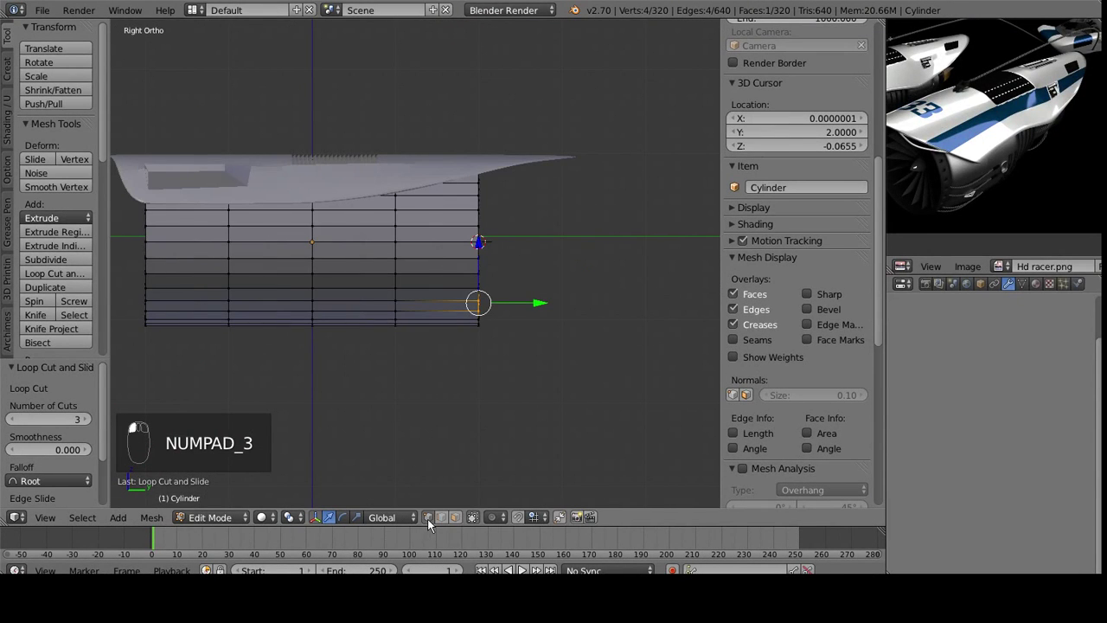
key(z)
key(b)
drag(551, 88, 453, 396)
key(z)
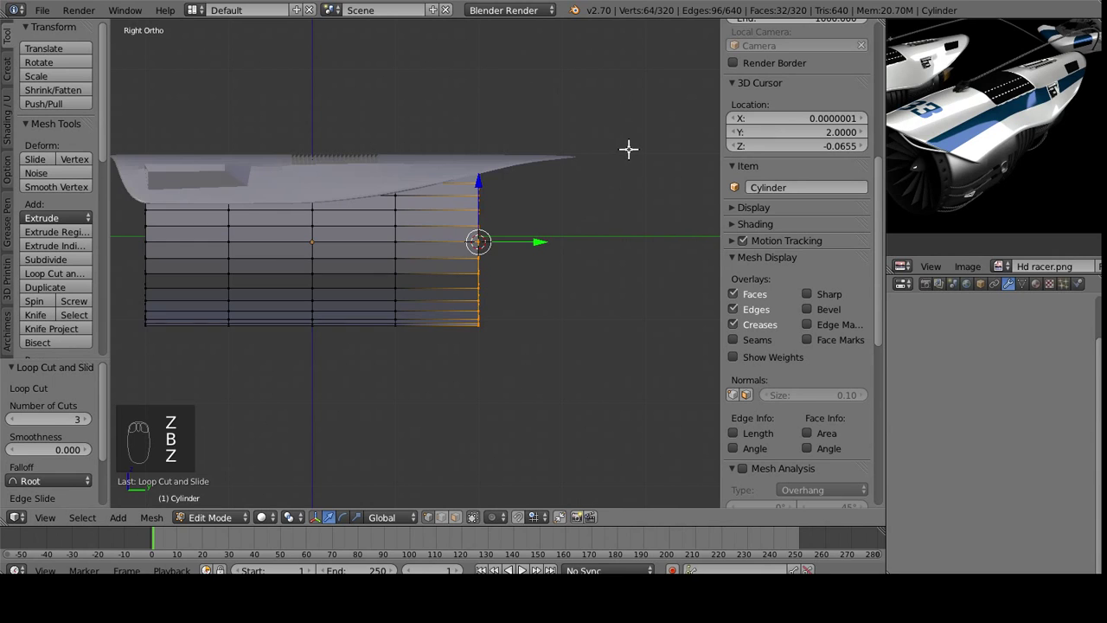
key(s)
click(391, 250)
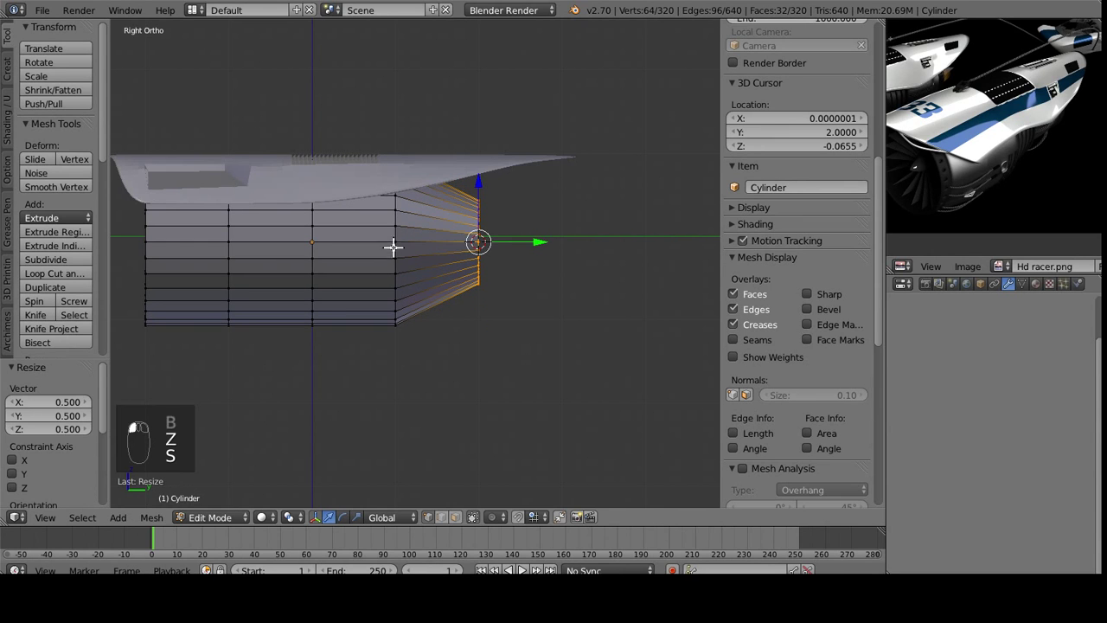
- Select the inner and outer loops of the ring next to the rear rim and scale them to 0.6
alt+right_click(391, 250)
key(z)
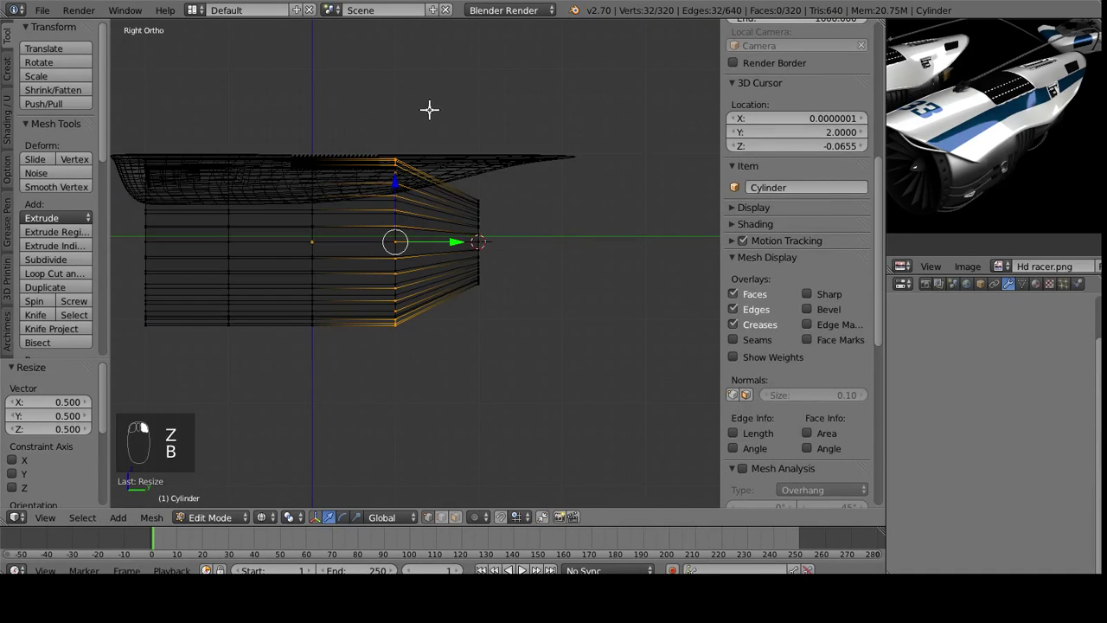
drag(437, 105, 367, 394)
mouse_move(534, 254)
middle_down()
mouse_move(359, 292)
mouse_move(436, 313)
mouse_move(453, 299)
middle_up()
key(z)
key(KP_1)
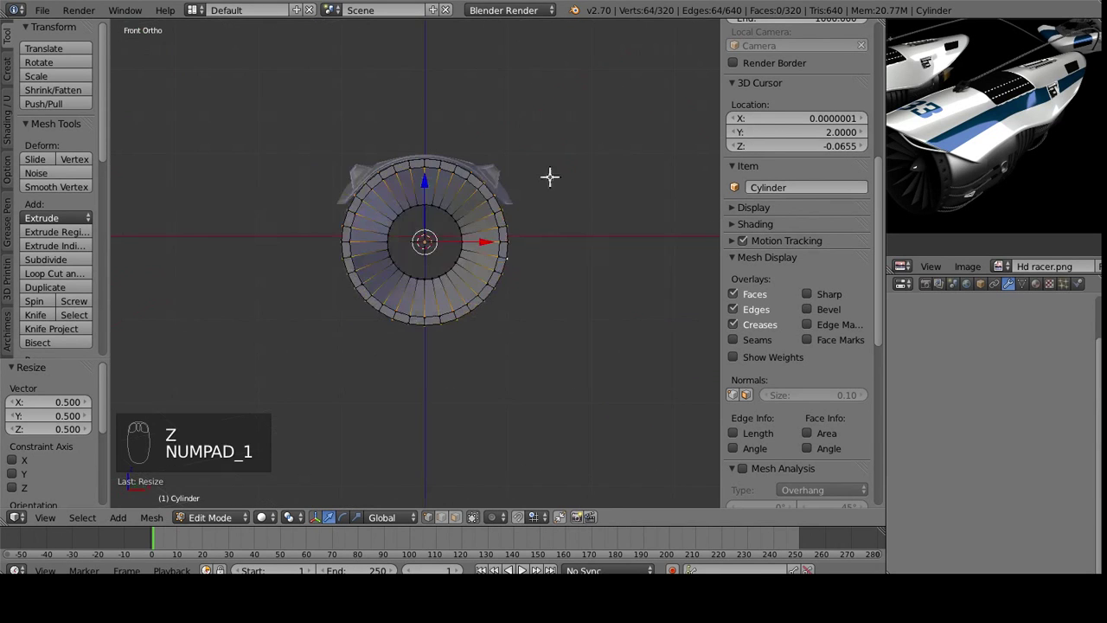
key(KP_3)
key(s)
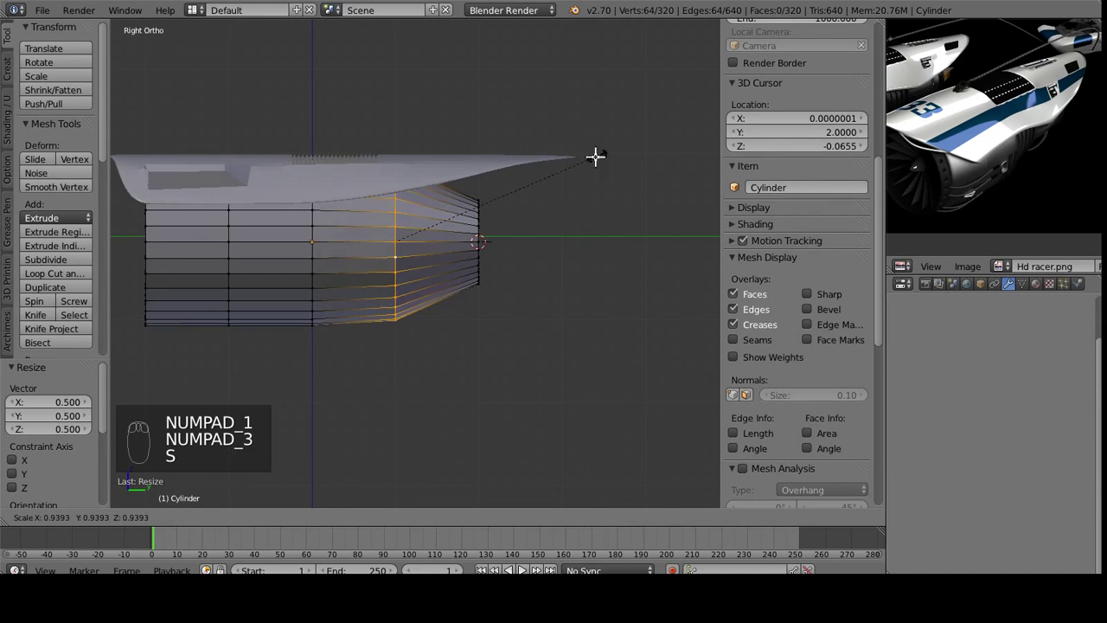
click(519, 181)
- Leave Edit Mode and examine the tapered engine housing against the reference image
right_click(477, 242)
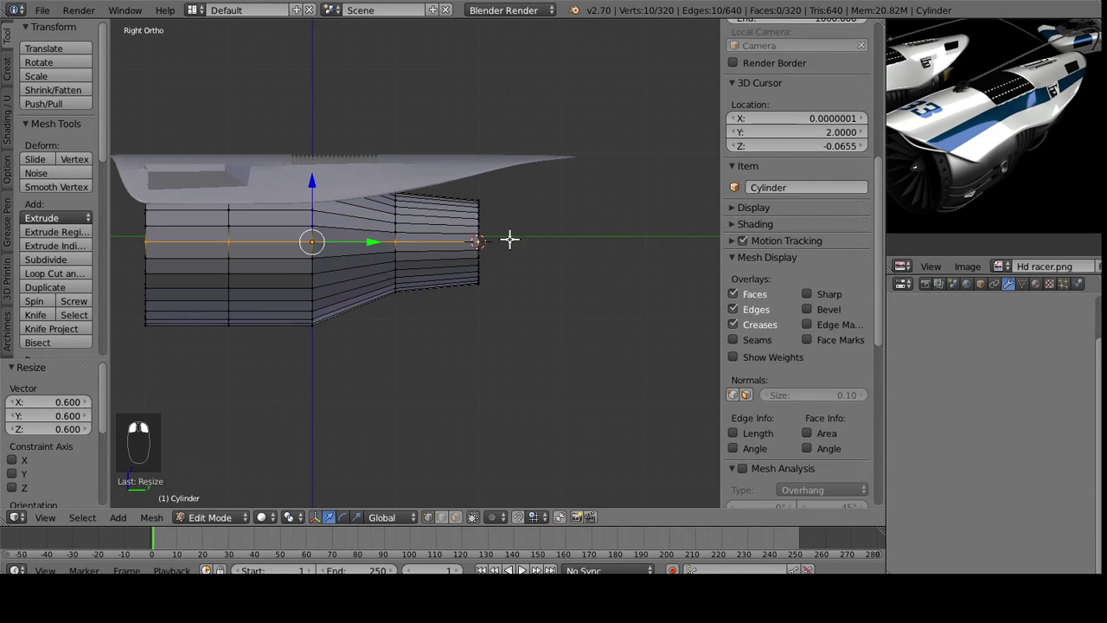
middle_drag(499, 245, 389, 299)
scroll(542, 229, down, 3)
key(Tab)
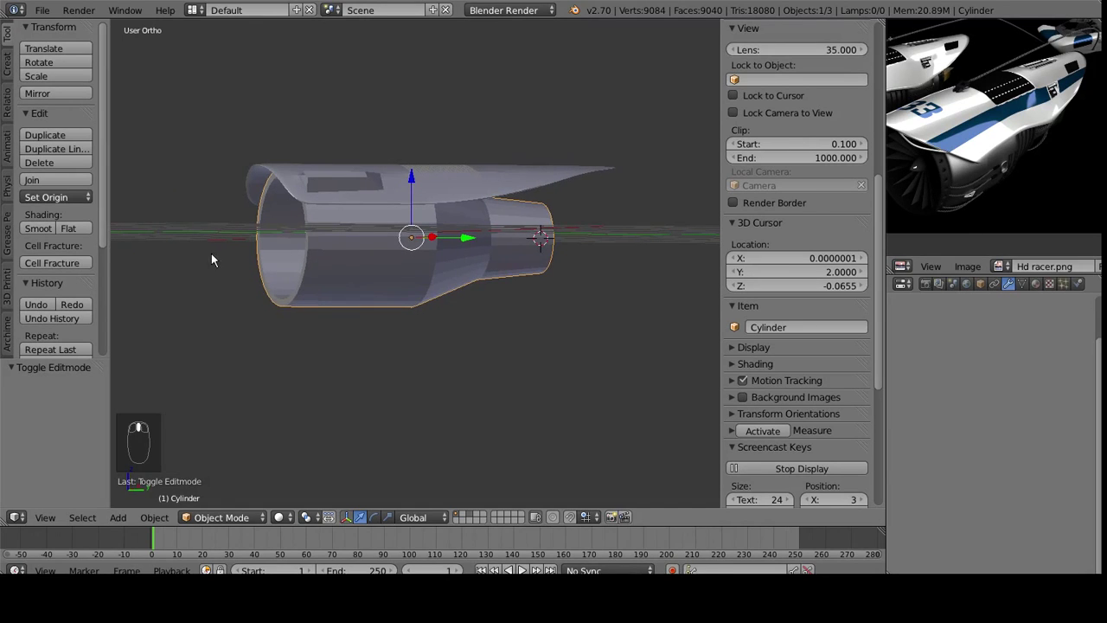
middle_drag(213, 265, 310, 342)
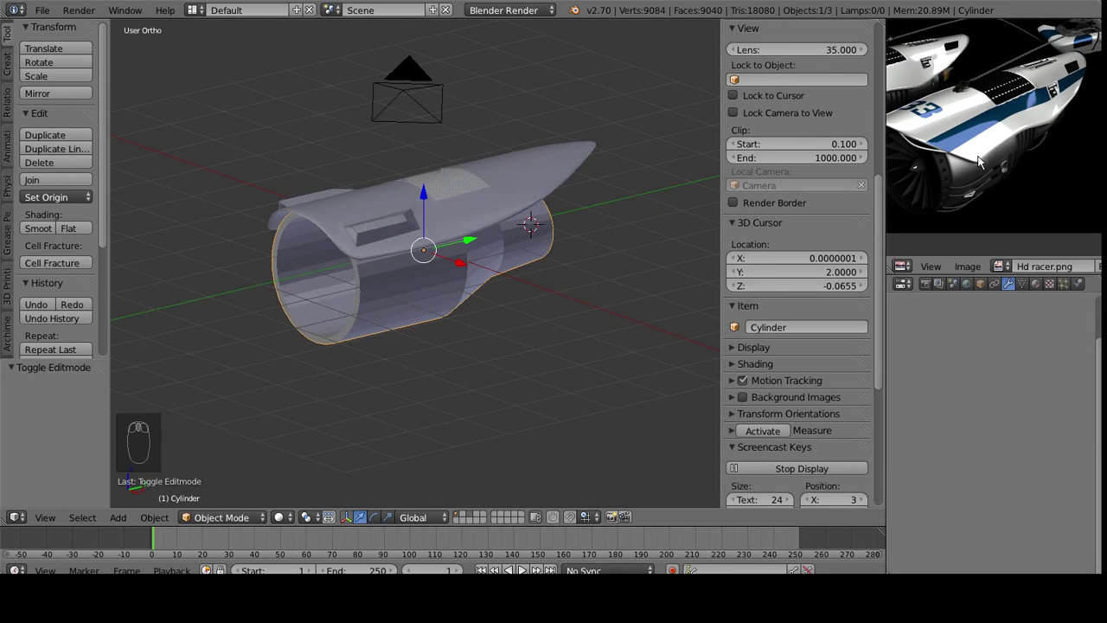
middle_drag(407, 363, 373, 368)
- Select the outer edge loop just behind the housing's front rim and scale it to 1.024
key(Tab)
middle_drag(389, 297, 436, 273)
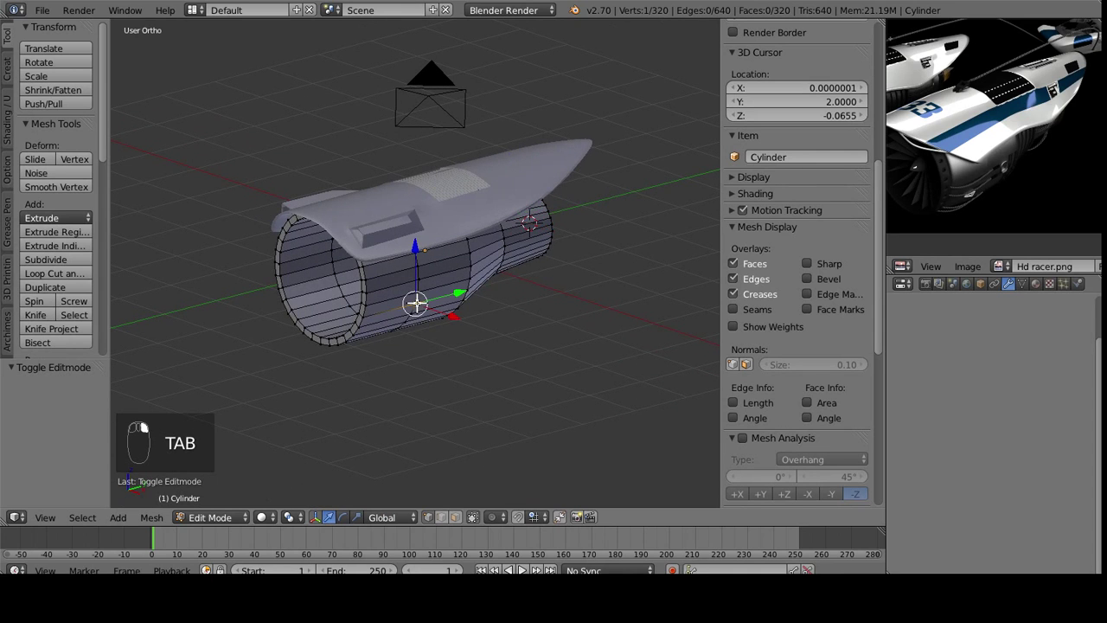
middle_drag(428, 335, 317, 367)
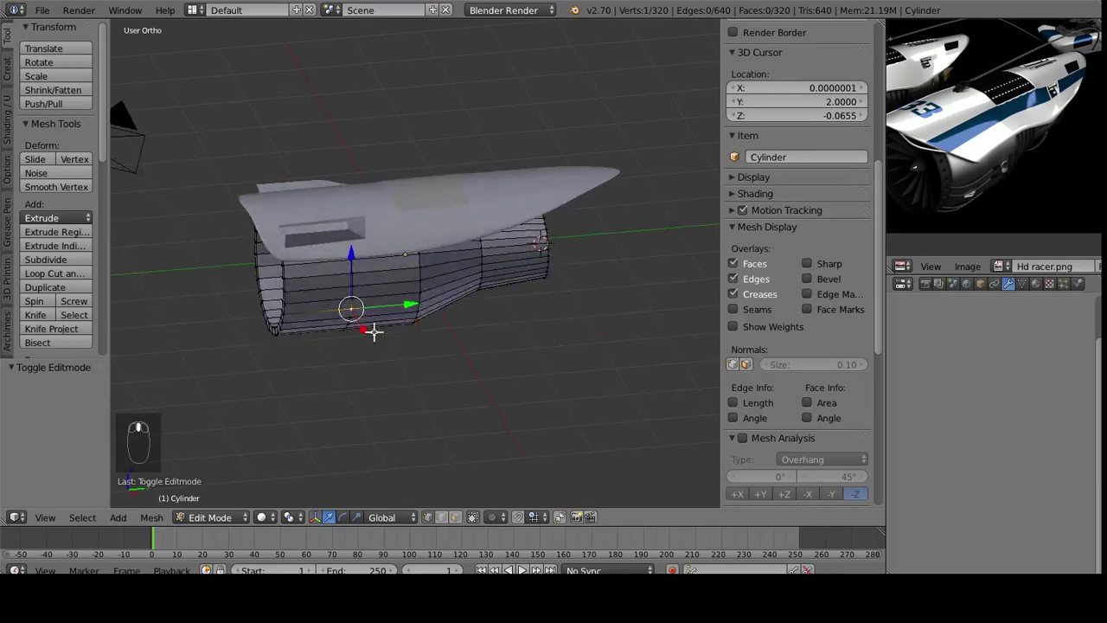
scroll(388, 328, up, 2)
alt+right_click(398, 295)
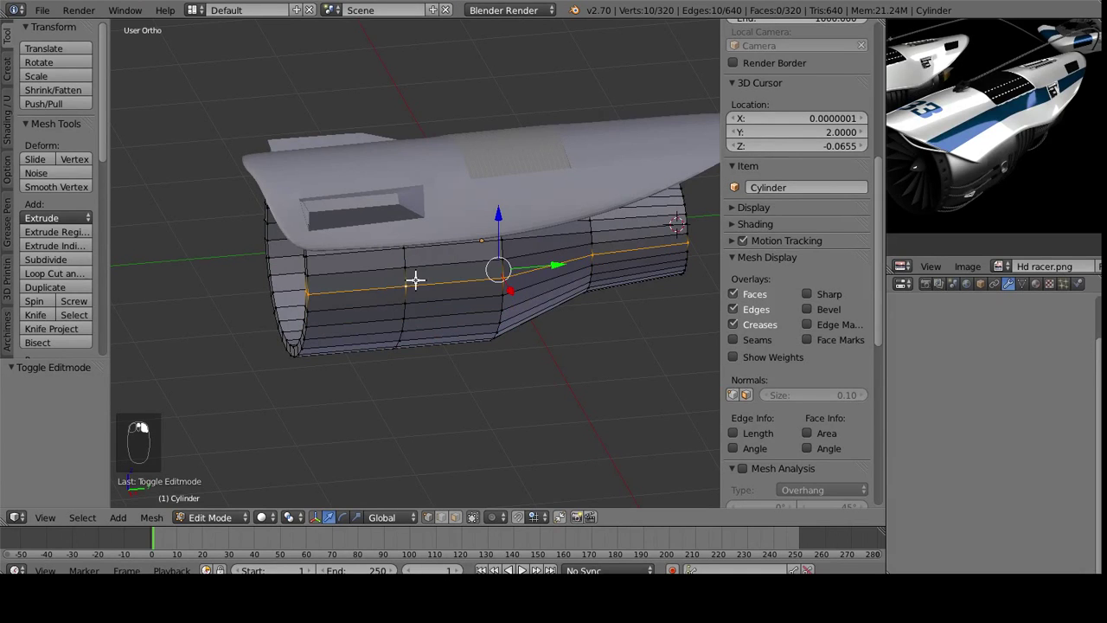
alt+right_click(406, 328)
middle_drag(408, 363, 543, 364)
key(s)
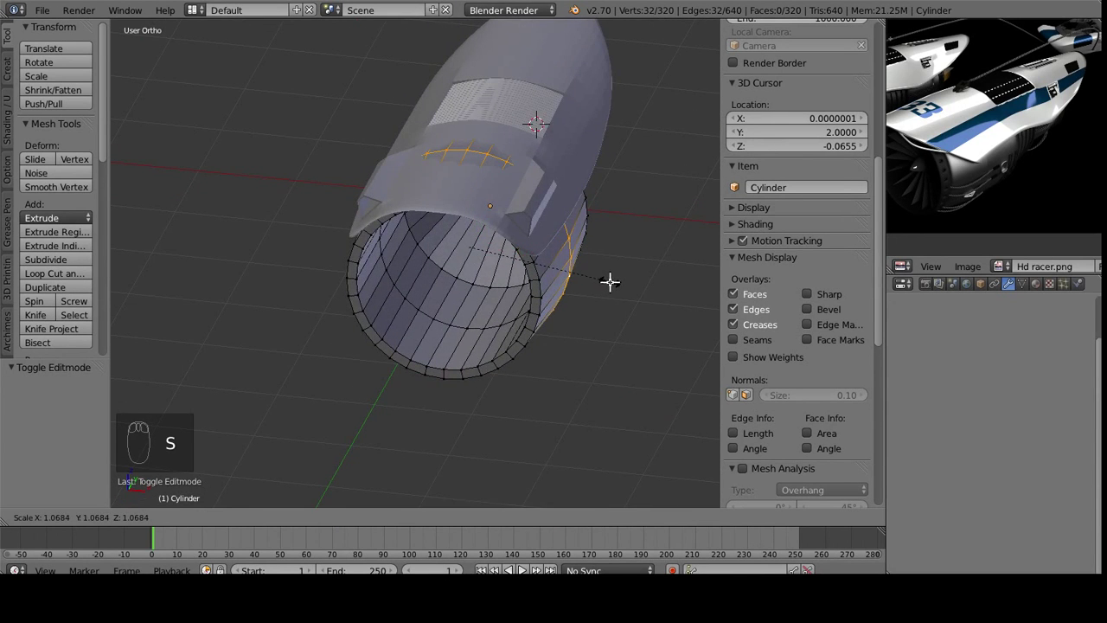
click(604, 282)
middle_drag(432, 331, 513, 325)
right_click(513, 325)
alt+right_click(517, 312)
alt+right_click(526, 305)
key(s)
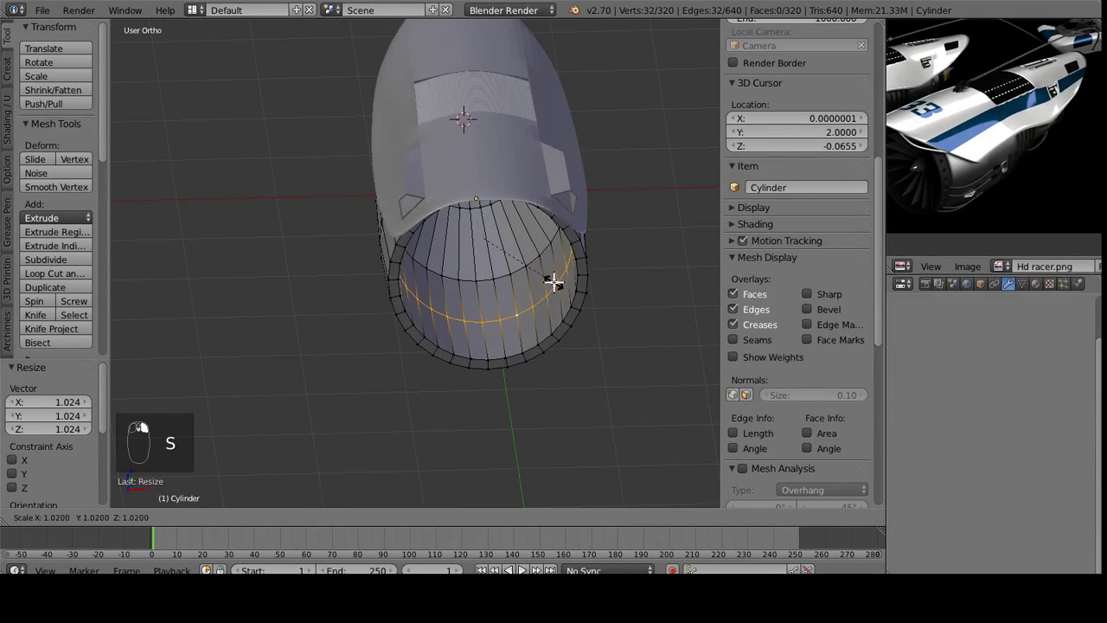
right_click(599, 305)
middle_drag(600, 305, 505, 280)
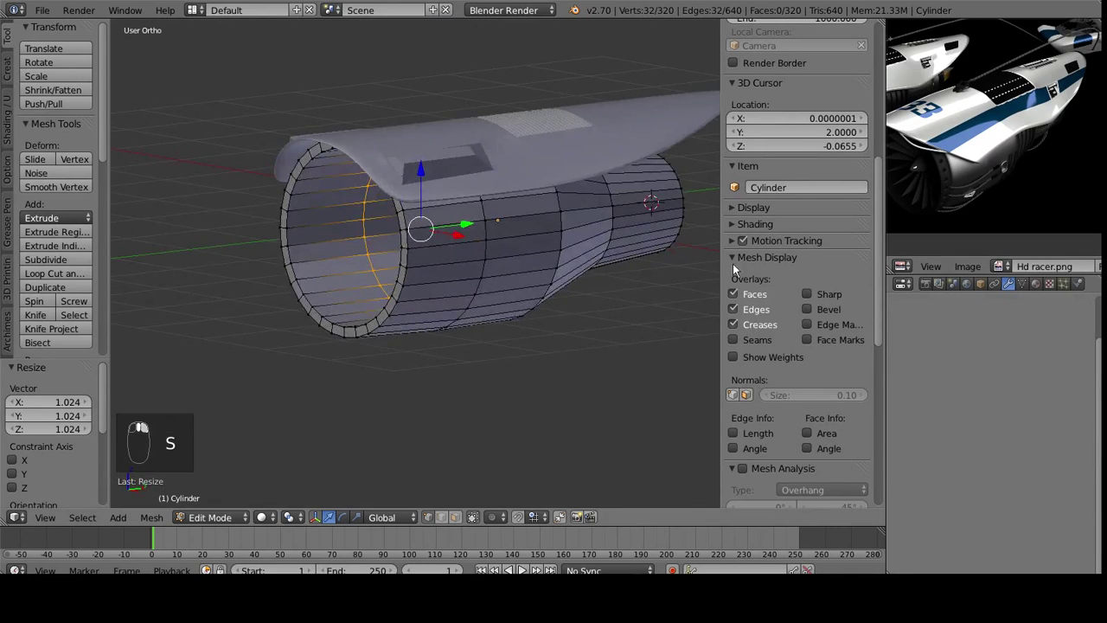
- Try to enlarge the outer edge loop behind the front rim further in front view
key(Tab)
middle_drag(672, 291, 521, 298)
key(Tab)
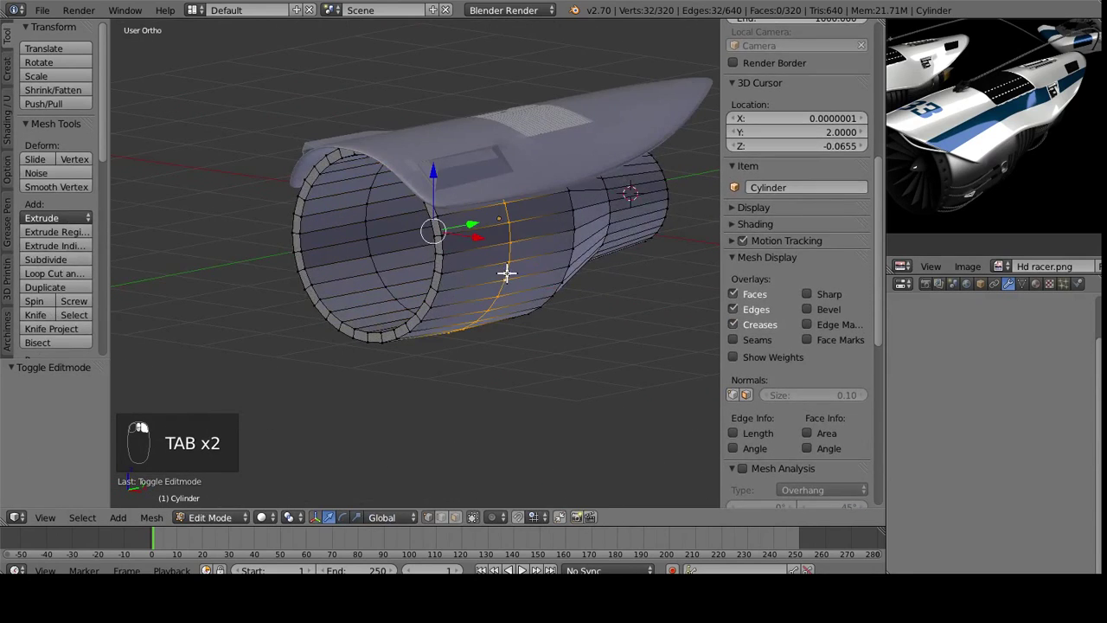
key(KP_1)
key(s)
click(616, 228)
- Leave Edit Mode and lower the whole housing slightly along the Z axis in front view
shift+middle_drag(571, 227, 545, 275)
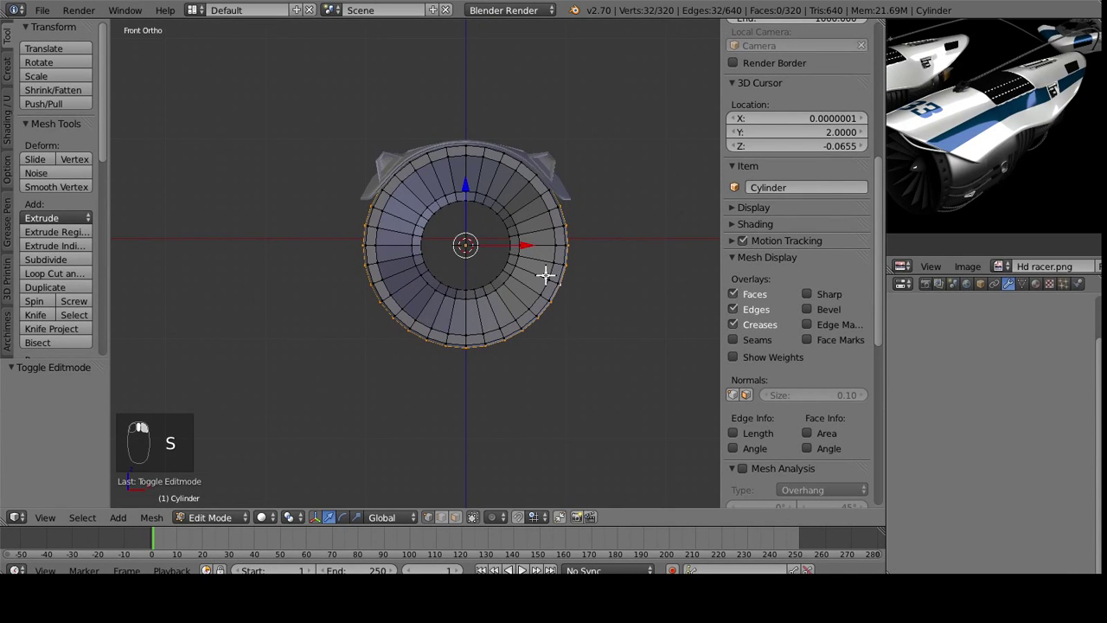
key(ctrl+l)
key(Tab)
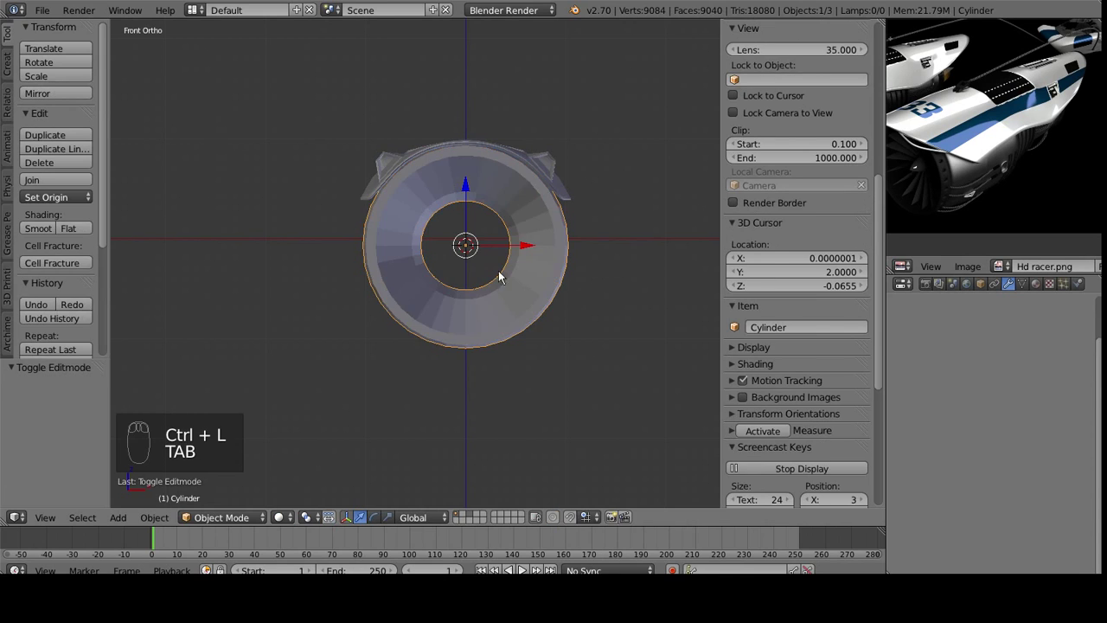
middle_drag(580, 309, 584, 355)
key(KP_1)
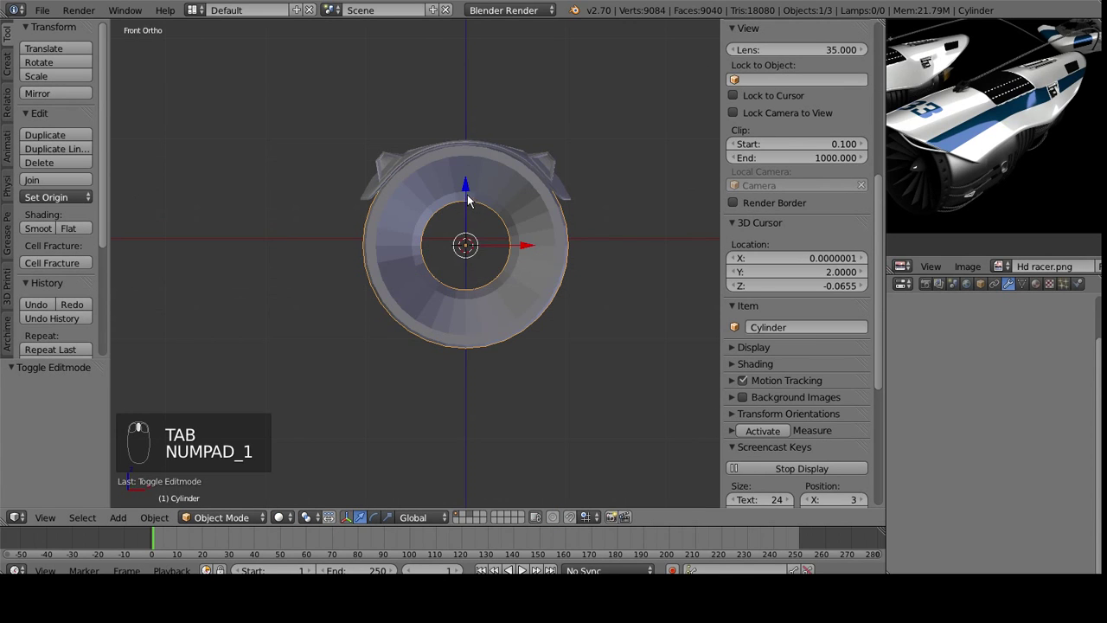
drag(465, 180, 464, 182)
scroll(465, 181, up, 3)
middle_drag(483, 226, 372, 260)
- Reselect the outer edge loop behind the front rim in Edit Mode and scale it up slightly
key(Tab)
right_click(443, 402)
alt+right_click(440, 400)
scroll(440, 400, down, 3)
key(s)
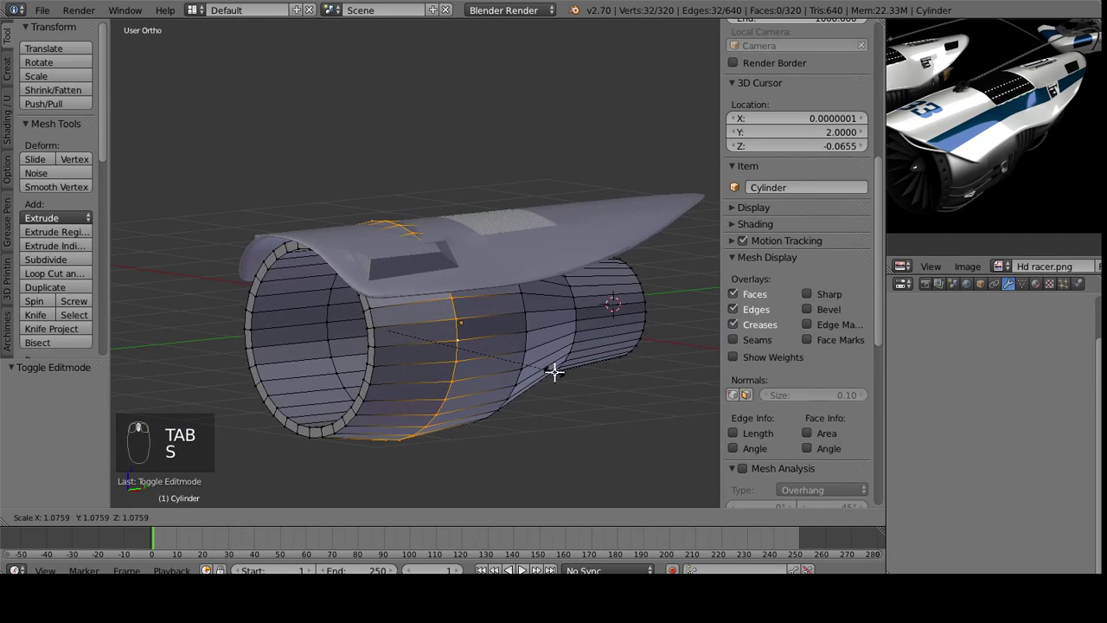
click(548, 369)
- Try to select and scale the matching edge loop on the inner wall behind the front rim
middle_drag(548, 369, 618, 243)
alt+right_click(438, 325)
alt+right_click(448, 381)
key(s)
click(603, 254)
middle_drag(355, 359, 527, 352)
key(ctrl+z)
middle_drag(402, 341, 502, 394)
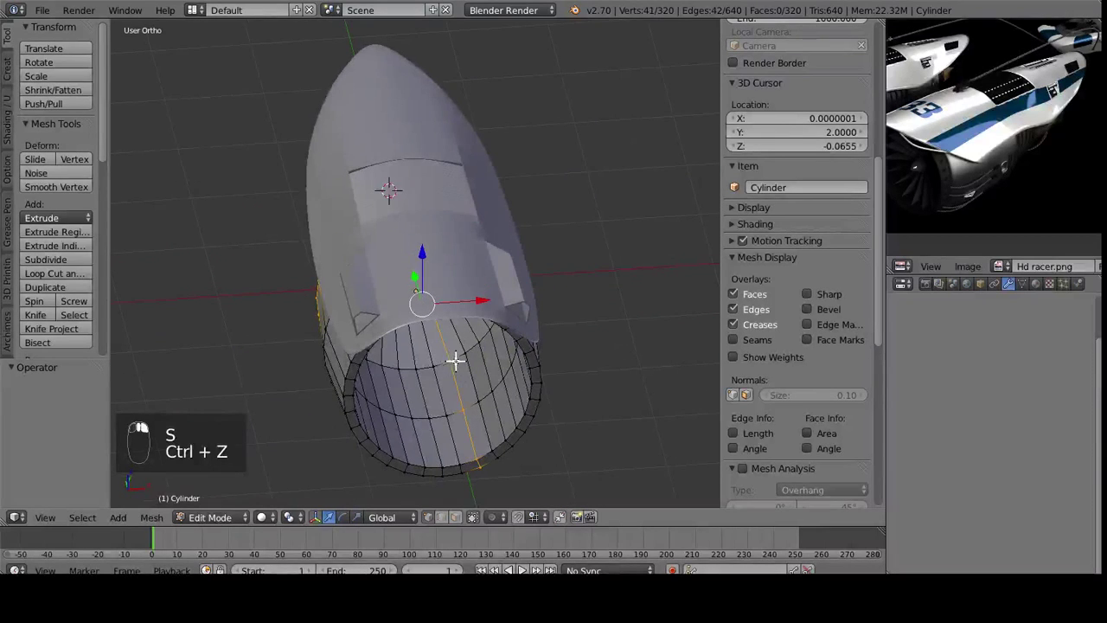
key(ctrl+z)
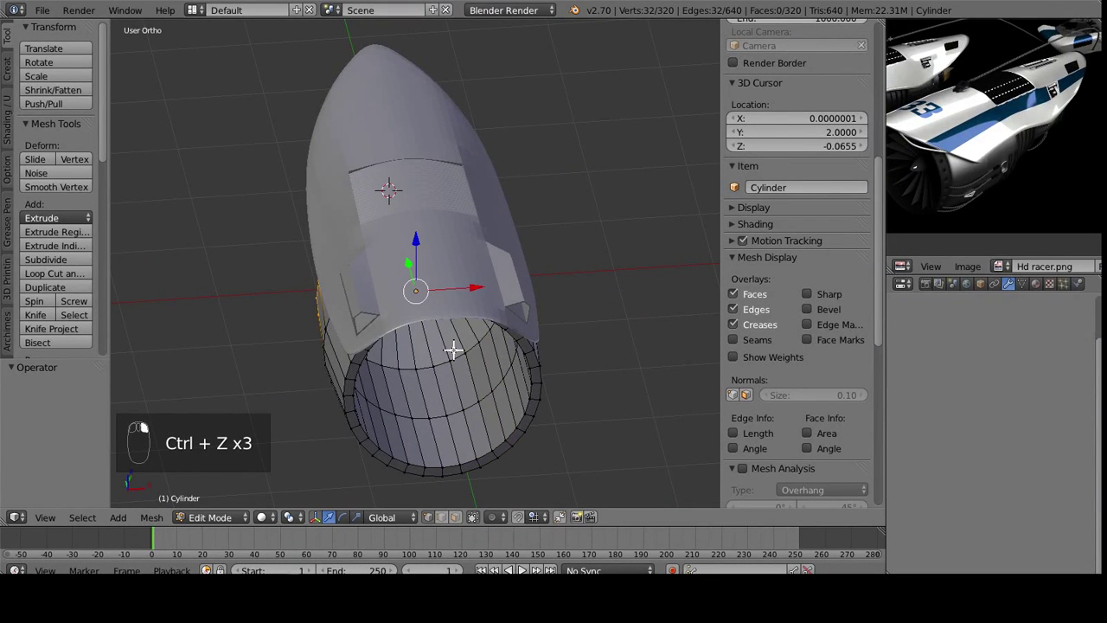
- Box-select the housing's middle ring through the mesh in side view and scale it down slightly
middle_drag(625, 321, 437, 287)
key(KP_3)
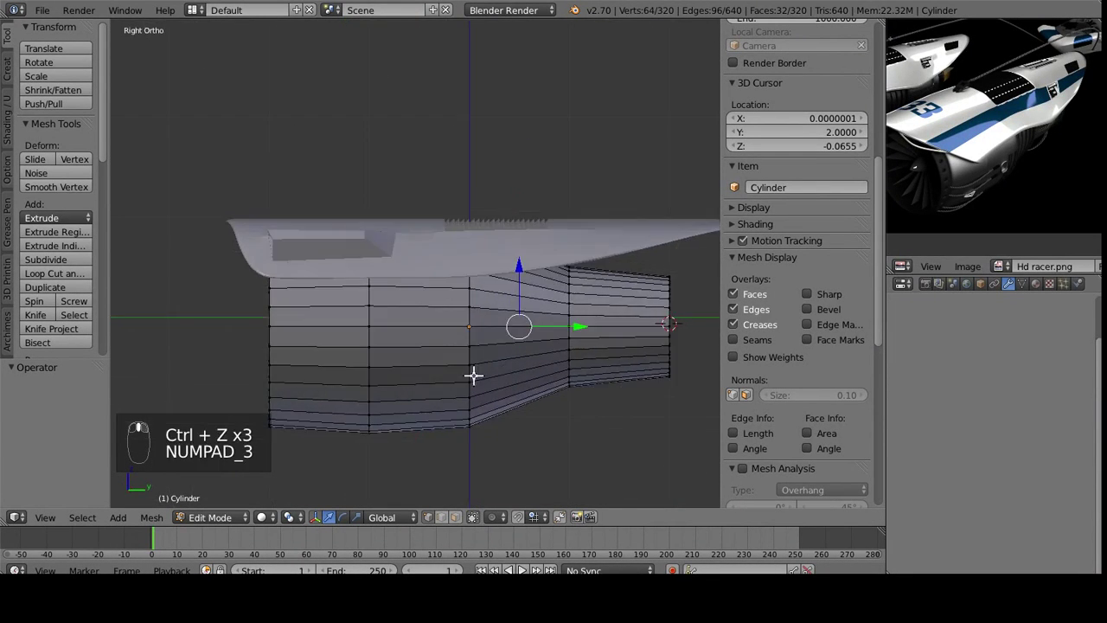
key(a)
key(a)
key(z)
key(b)
drag(524, 216, 408, 519)
key(s)
click(606, 239)
key(Tab)
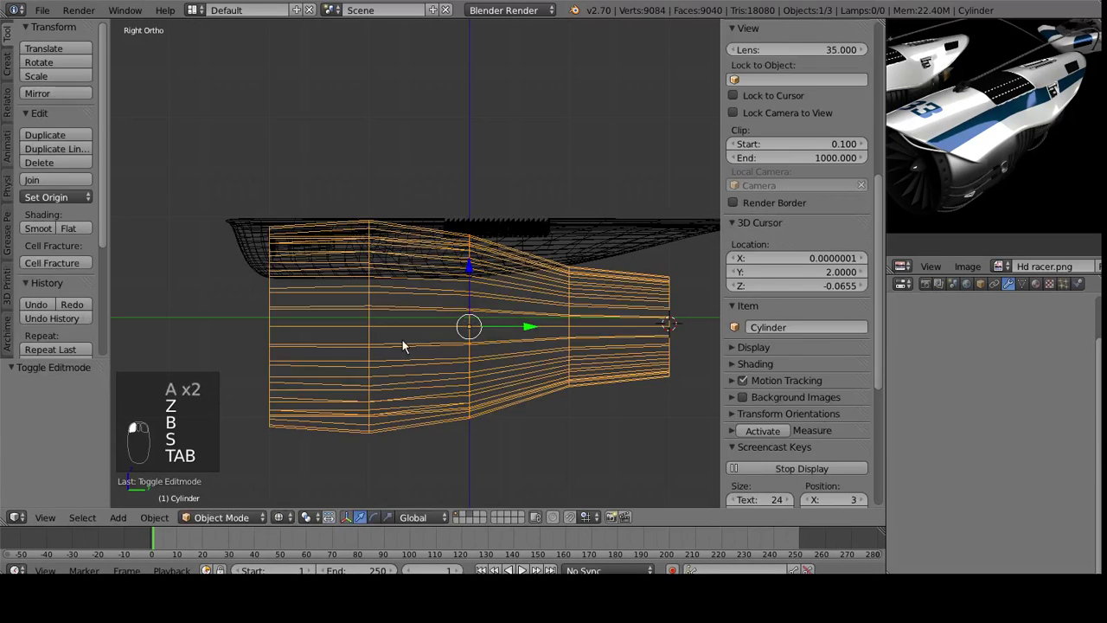
- Box-select the front rim through the mesh, scale it down slightly, and return to solid shading
key(Tab)
shift+middle_drag(322, 346, 415, 337)
right_click(362, 299)
key(b)
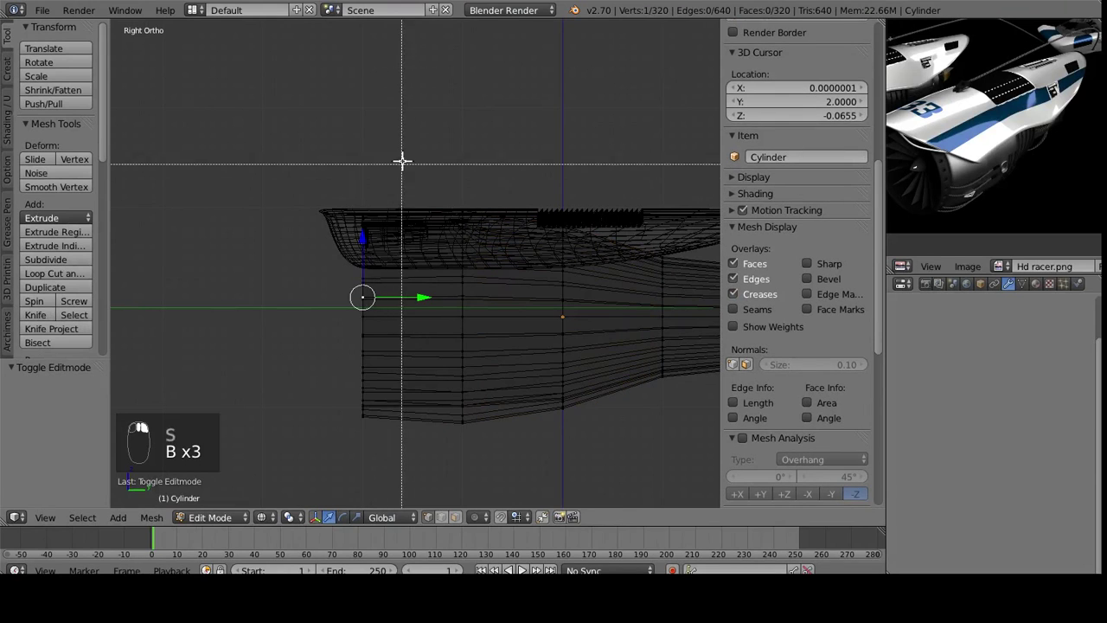
drag(403, 180, 346, 441)
key(s)
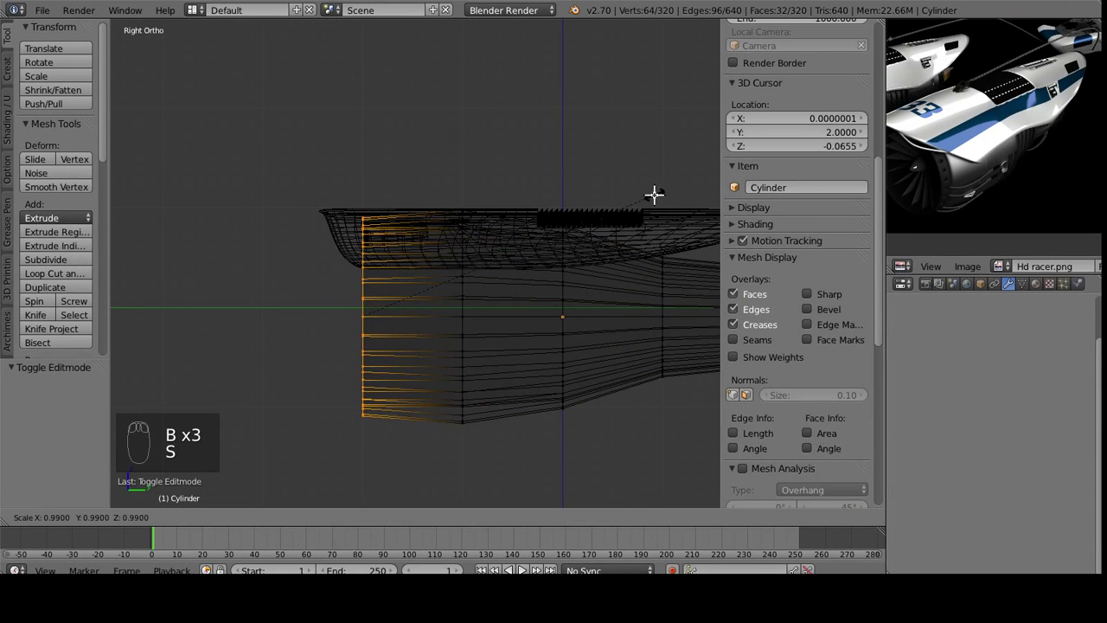
click(643, 198)
key(Tab)
mouse_move(375, 334)
middle_down()
mouse_move(528, 389)
mouse_move(533, 377)
mouse_move(403, 375)
mouse_move(437, 423)
mouse_move(677, 424)
mouse_move(412, 404)
mouse_move(571, 348)
mouse_move(431, 424)
mouse_move(474, 406)
mouse_move(337, 326)
mouse_move(380, 157)
middle_up()
key(z)
scroll(914, 162, up, 6)
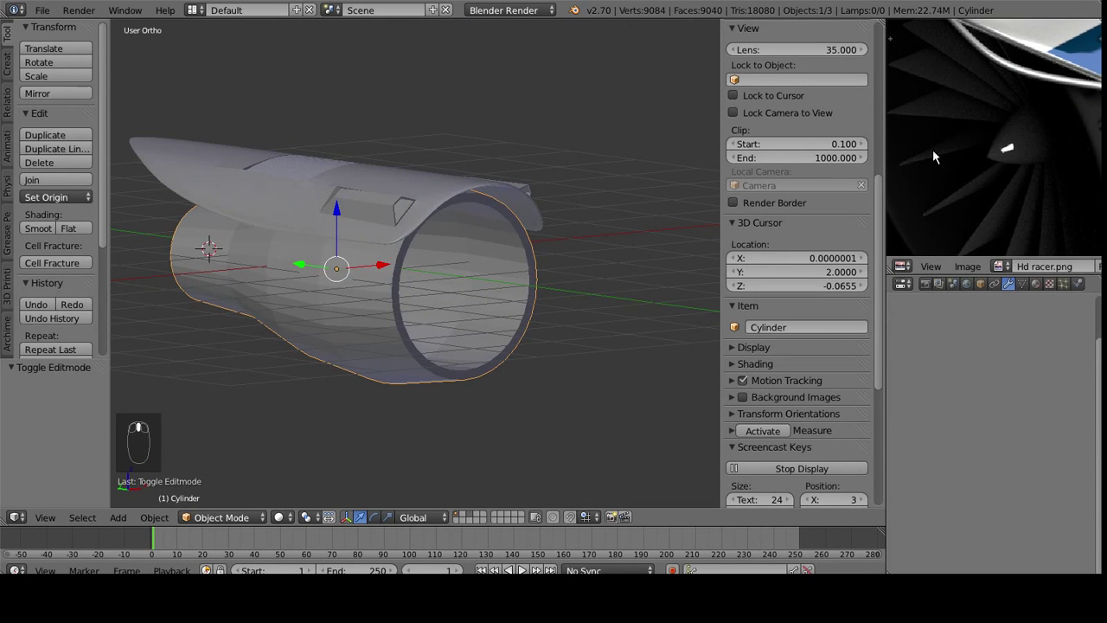
- Snap the 3D cursor to the centre of the front rim's inner edge loop and leave Edit Mode
middle_drag(485, 364, 479, 339)
key(Tab)
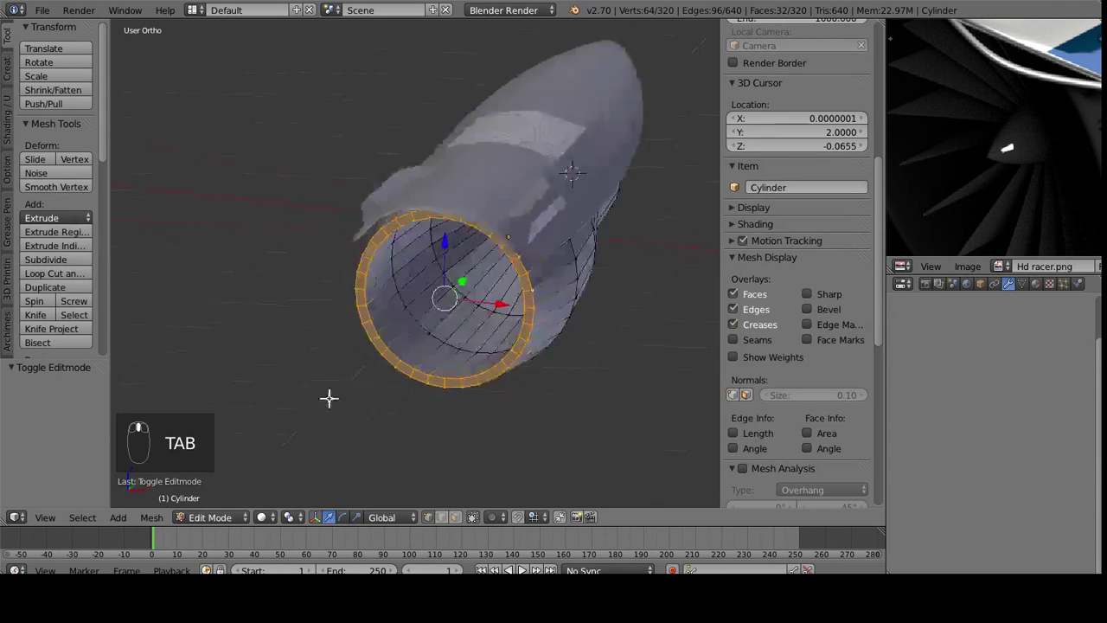
middle_drag(312, 402, 372, 353)
alt+right_click(408, 366)
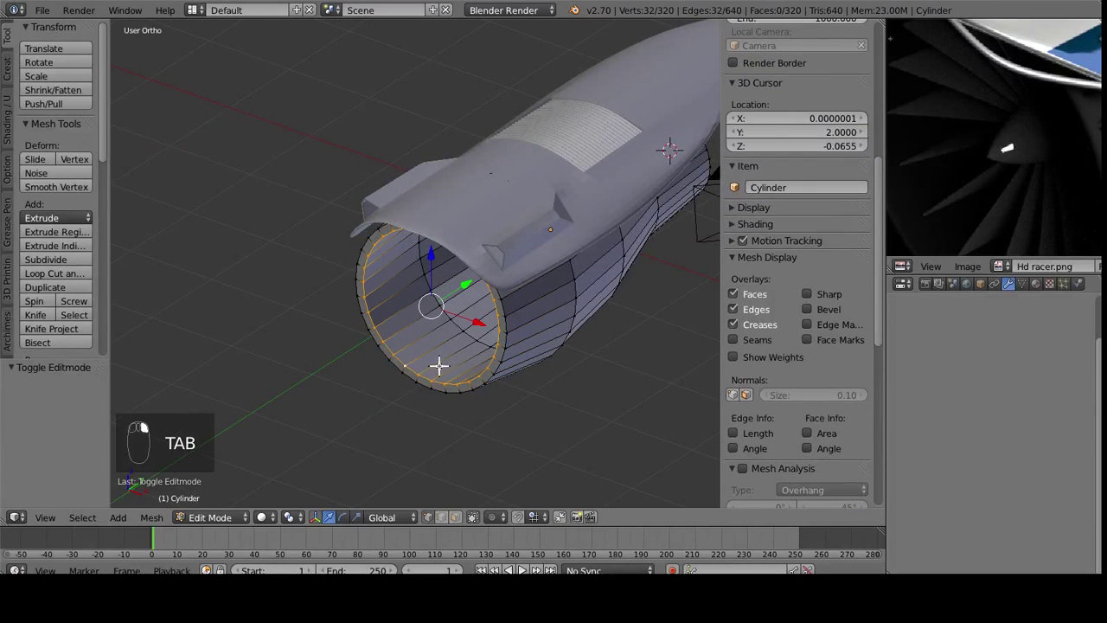
middle_drag(423, 325, 465, 245)
key(shift+s)
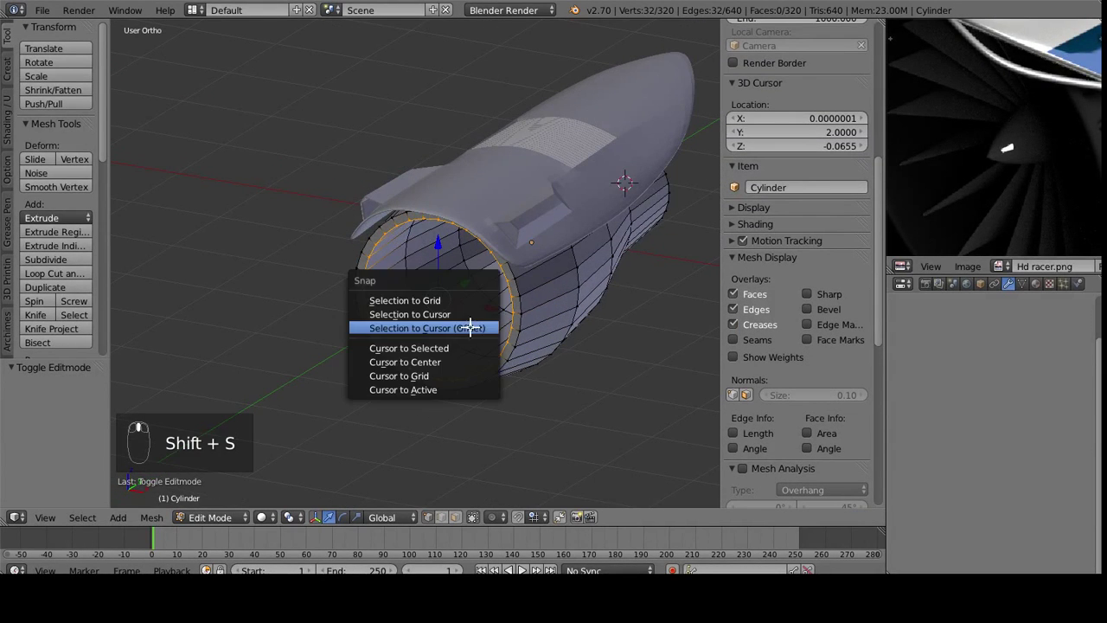
click(452, 348)
key(Tab)
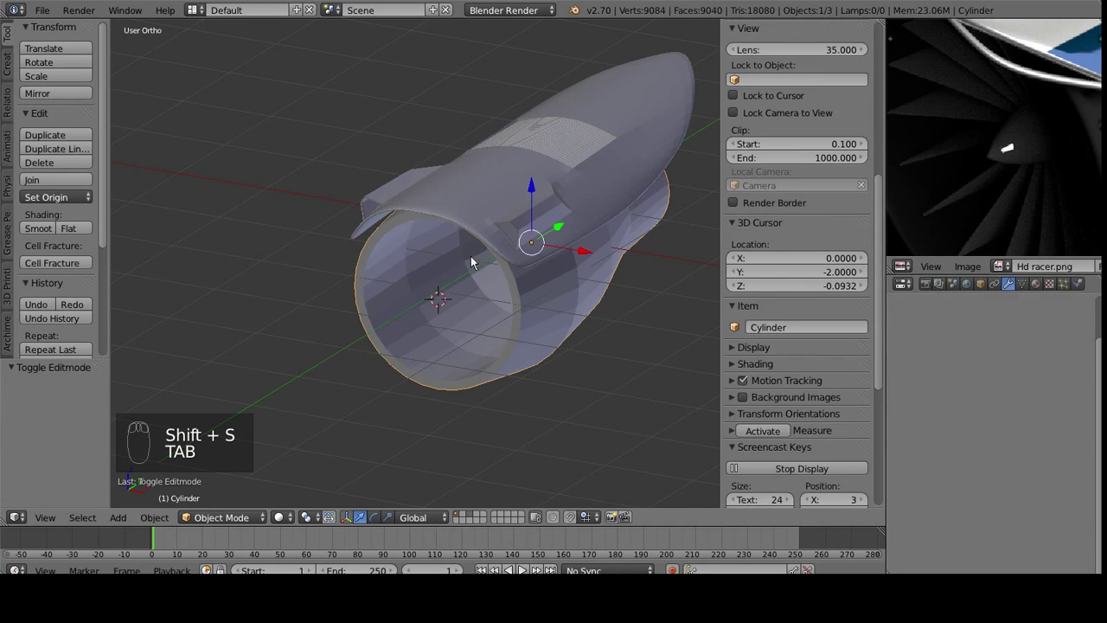
- Add a cube at the 3D cursor in the housing's front opening
middle_drag(502, 102, 207, 508)
middle_drag(411, 232, 401, 287)
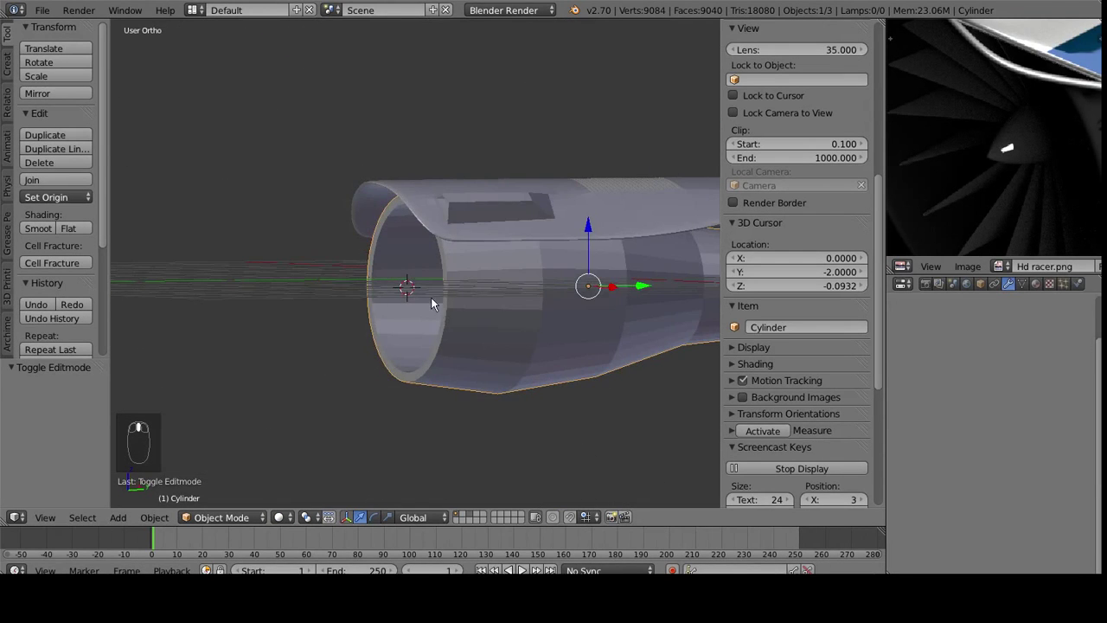
key(shift+a)
click(489, 317)
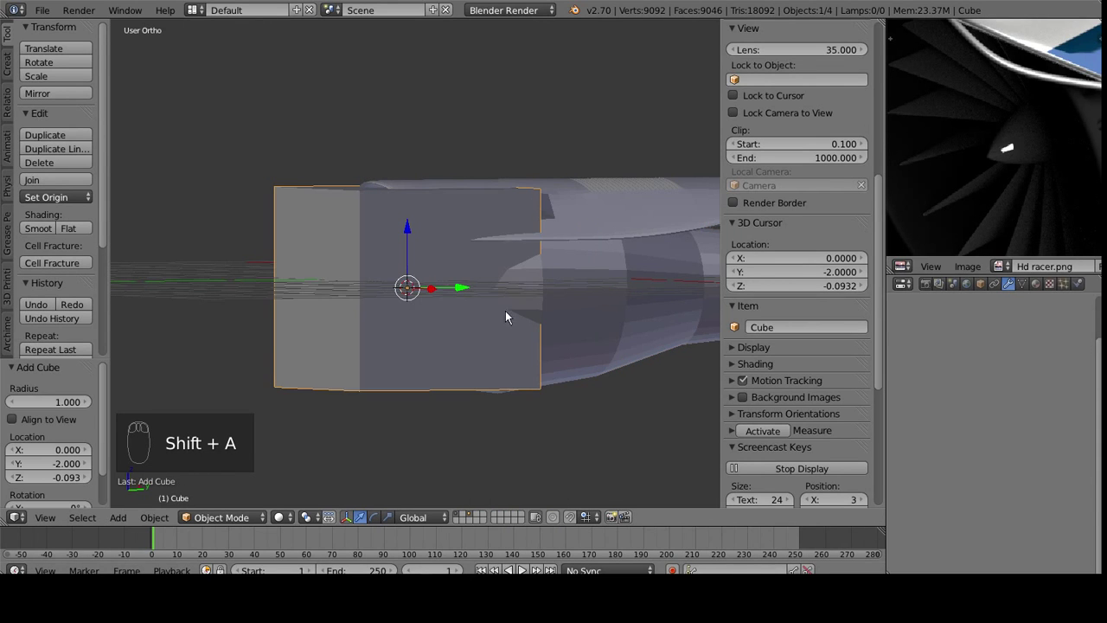
- Move the cube's mesh up 1 unit along Z in Edit Mode so its base sits on the origin
key(KP_1)
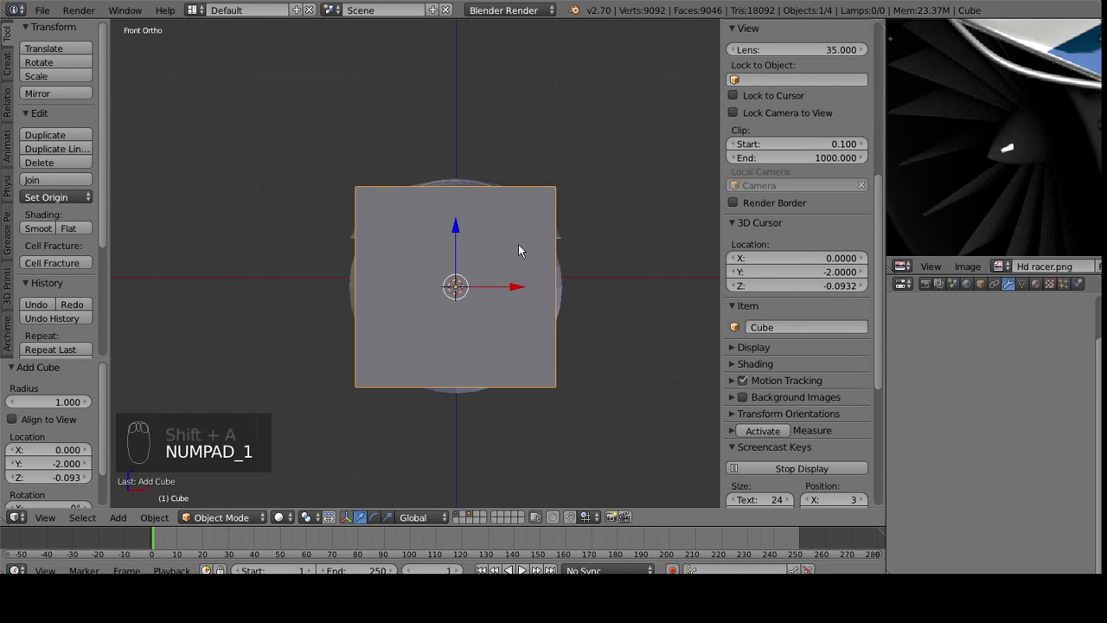
scroll(519, 244, up, 2)
key(Tab)
shift+middle_drag(449, 289, 339, 322)
drag(366, 286, 364, 136)
scroll(354, 381, up, 6)
shift+middle_drag(262, 464, 364, 342)
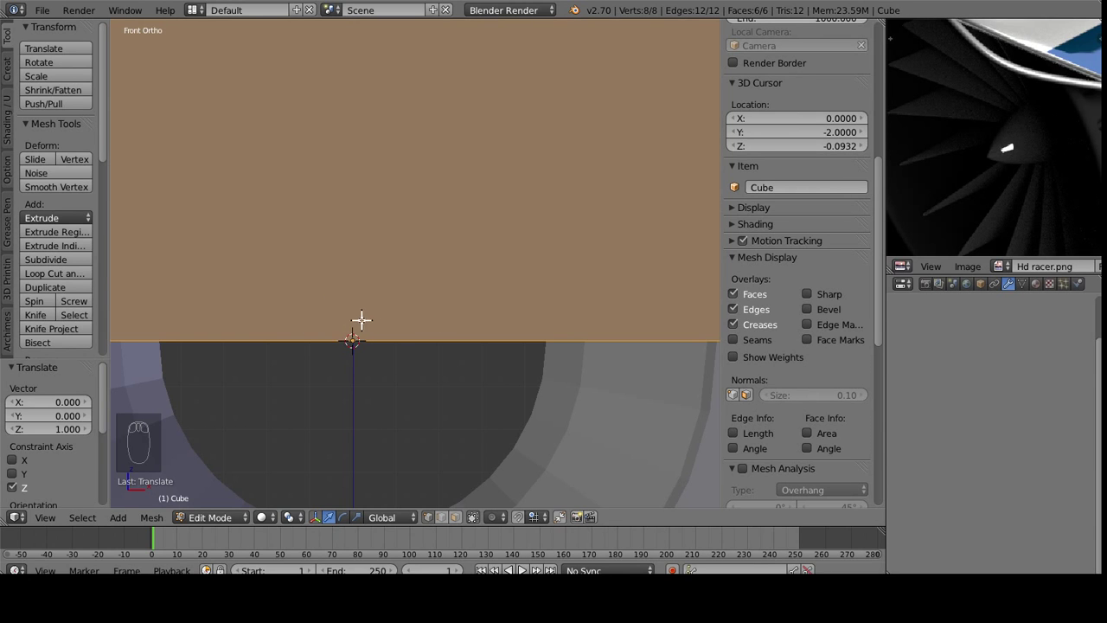
- Thin the cube into a narrow upright slab by scaling it along X by 0.1, 0.4 and 0.8
scroll(343, 337, down, 6)
middle_drag(396, 329, 368, 400)
middle_drag(426, 376, 458, 313)
key(KP_3)
key(KP_1)
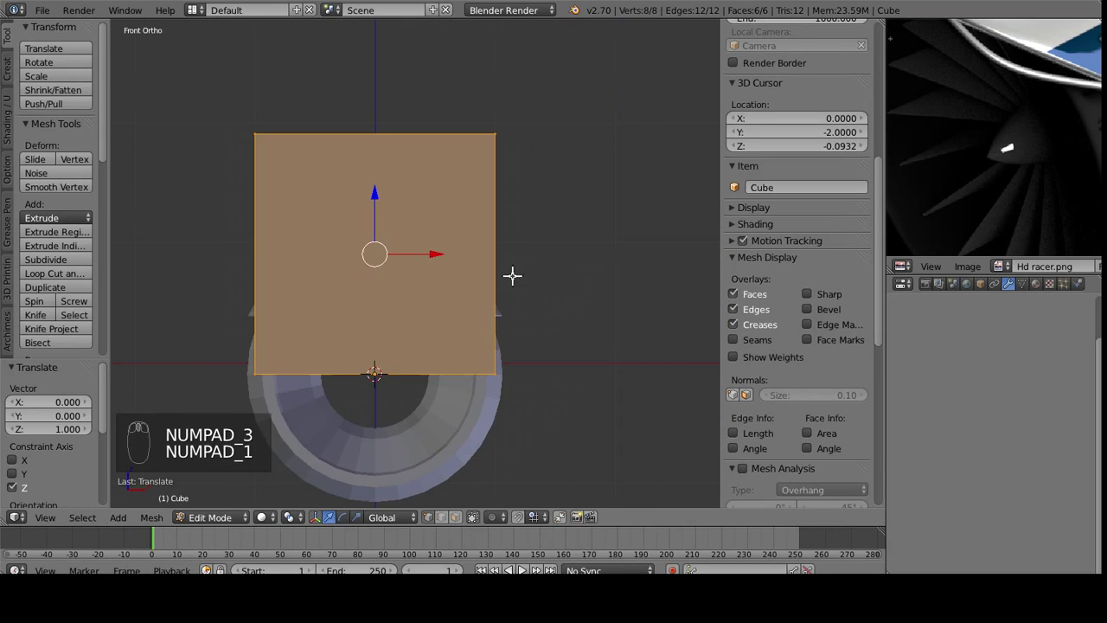
key(s)
key(x)
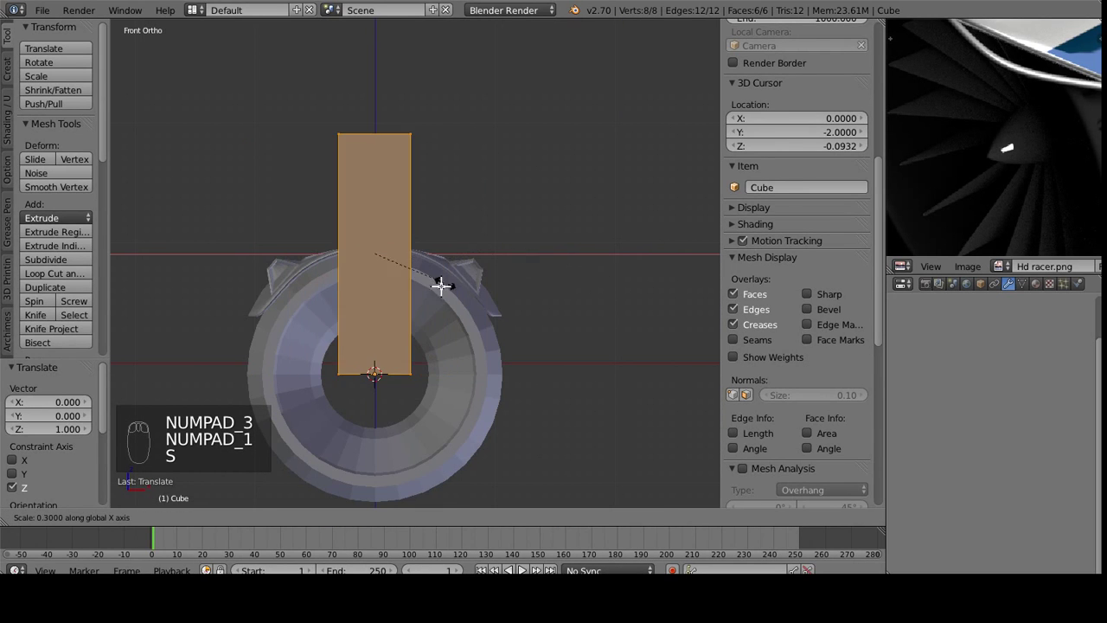
click(415, 269)
key(s)
key(x)
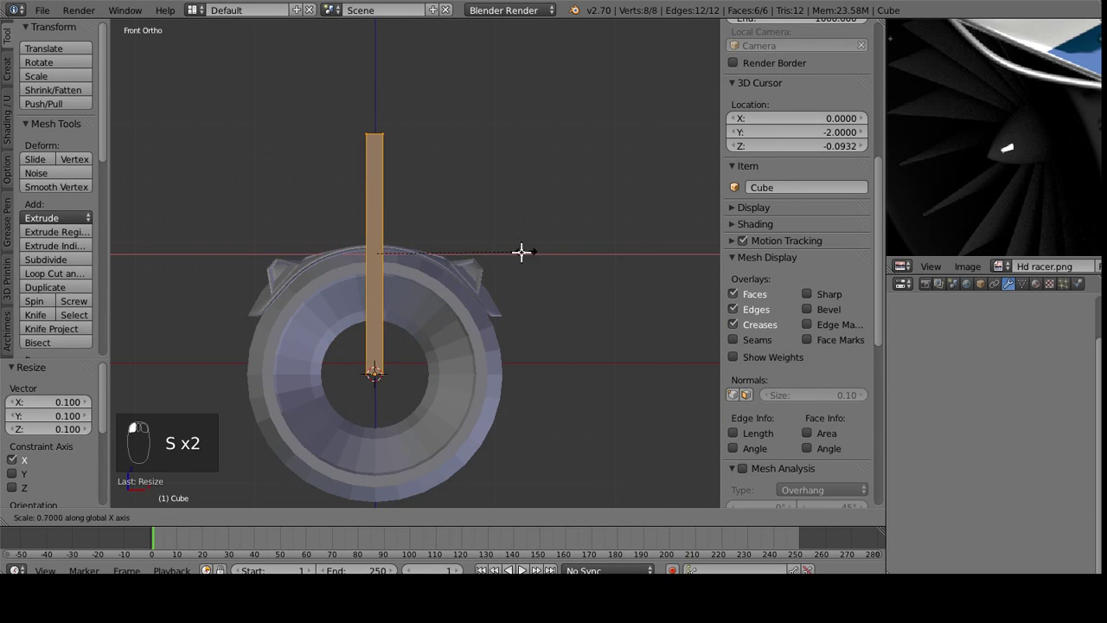
click(468, 259)
scroll(507, 198, up, 4)
key(s)
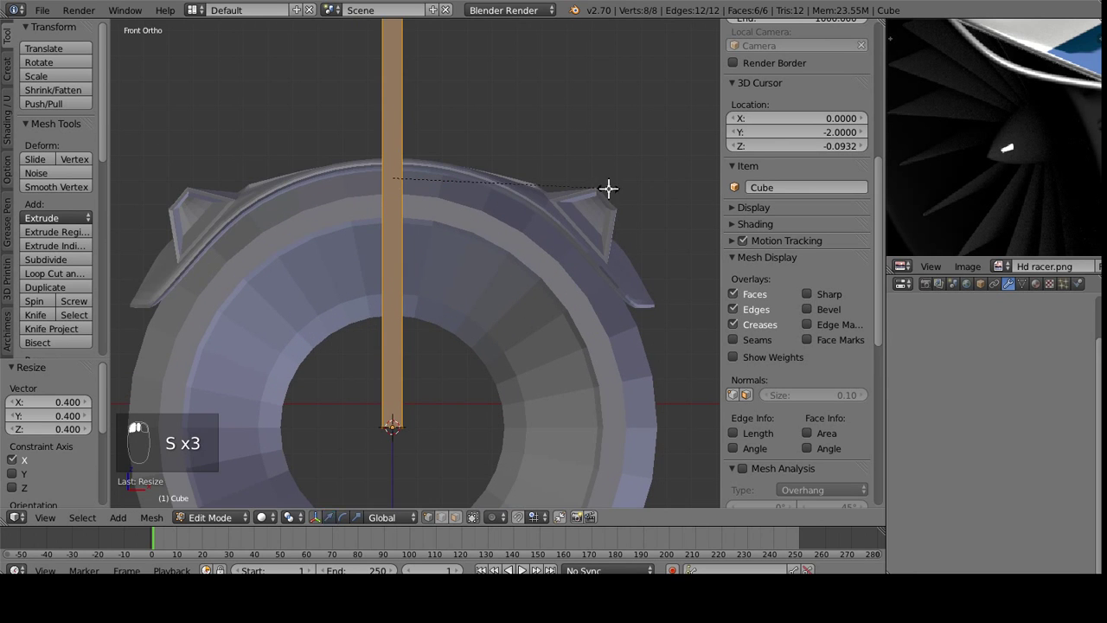
key(x)
click(566, 188)
scroll(520, 199, down, 3)
- Select the slab's top face and move it down along Z to shorten the slab to the housing's inner wall
middle_drag(494, 208, 437, 170)
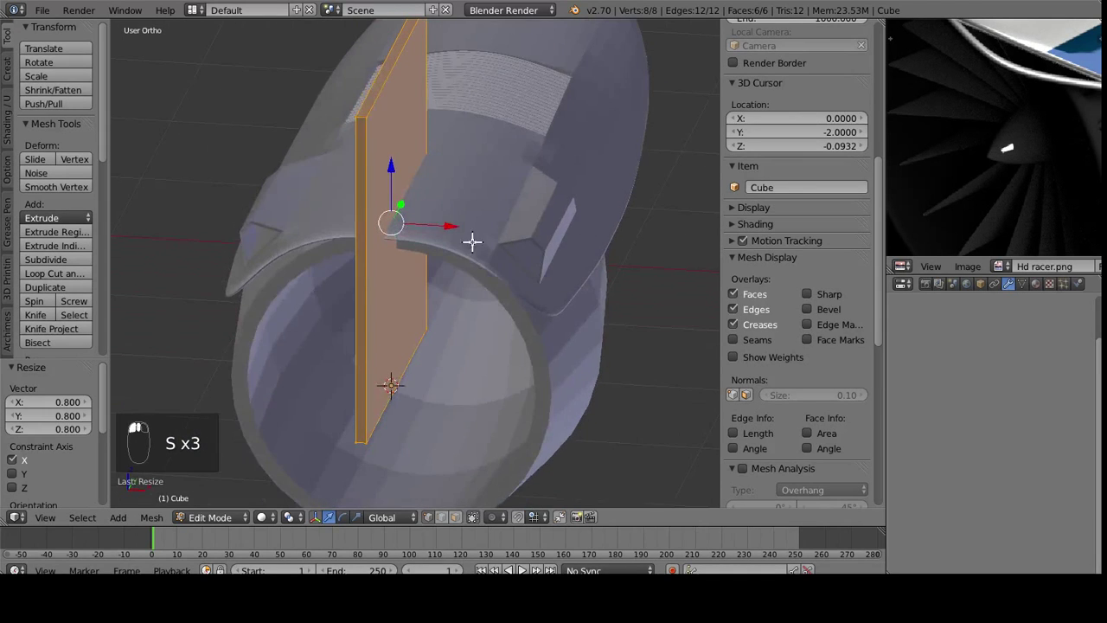
right_click(368, 97)
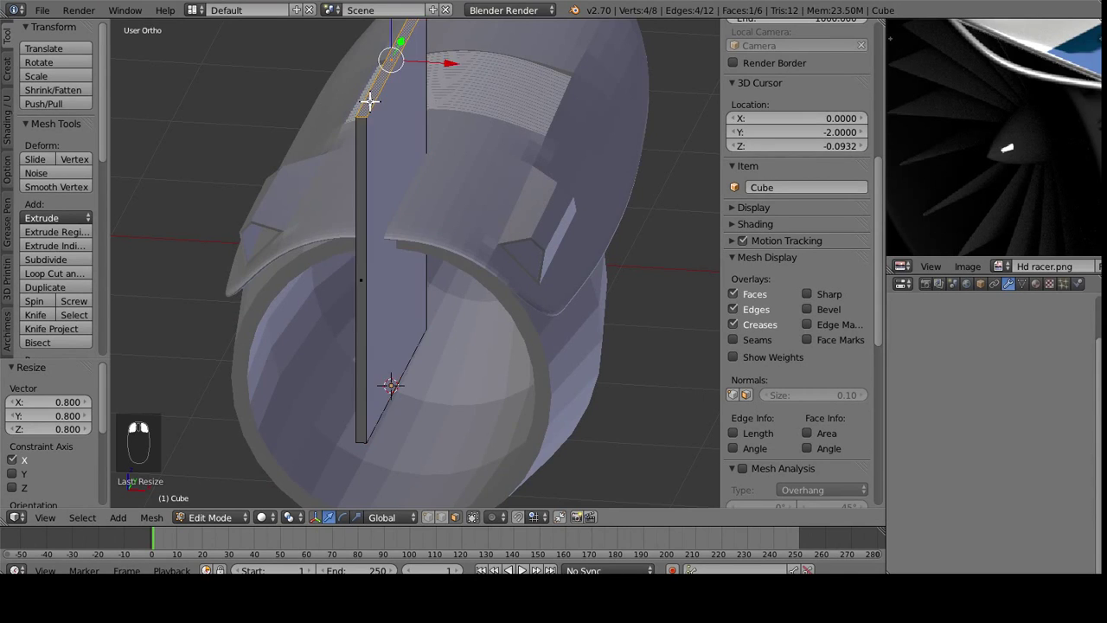
key(KP_1)
drag(407, 74, 376, 157)
scroll(407, 202, up, 6)
shift+middle_drag(415, 294, 413, 151)
middle_drag(554, 304, 489, 314)
scroll(490, 314, down, 8)
- Select the slab's front and rear faces and scale them to 0.1 along Y in side view
middle_drag(443, 346, 438, 384)
right_click(288, 338)
key(z)
mouse_move(549, 255)
middle_down()
mouse_move(304, 237)
mouse_move(366, 278)
middle_up()
shift+right_click(429, 290)
key(z)
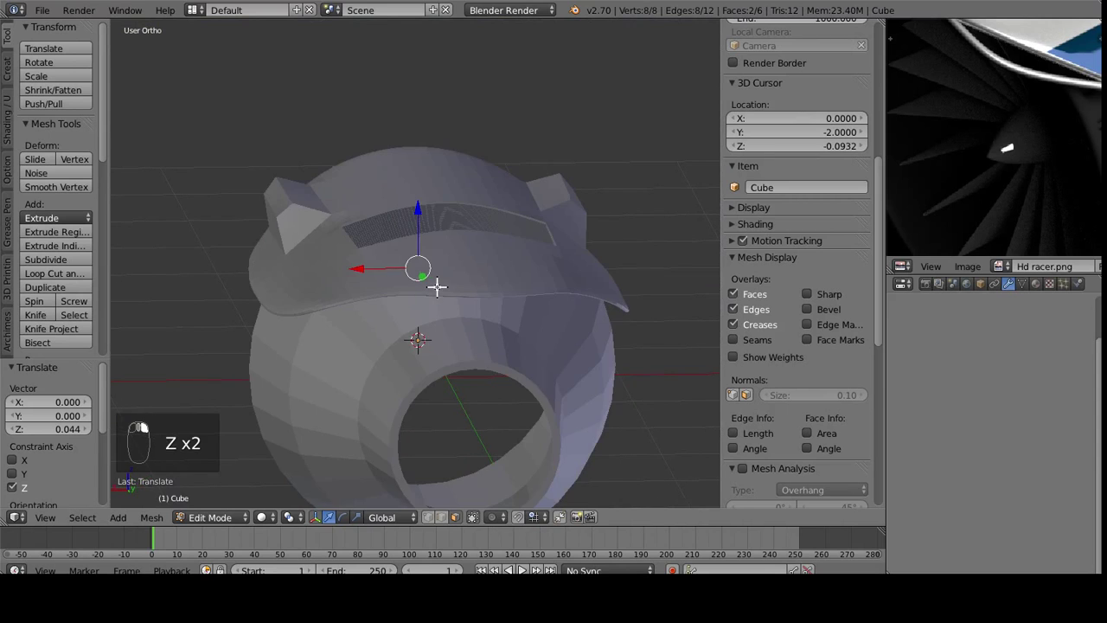
key(KP_3)
key(z)
key(s)
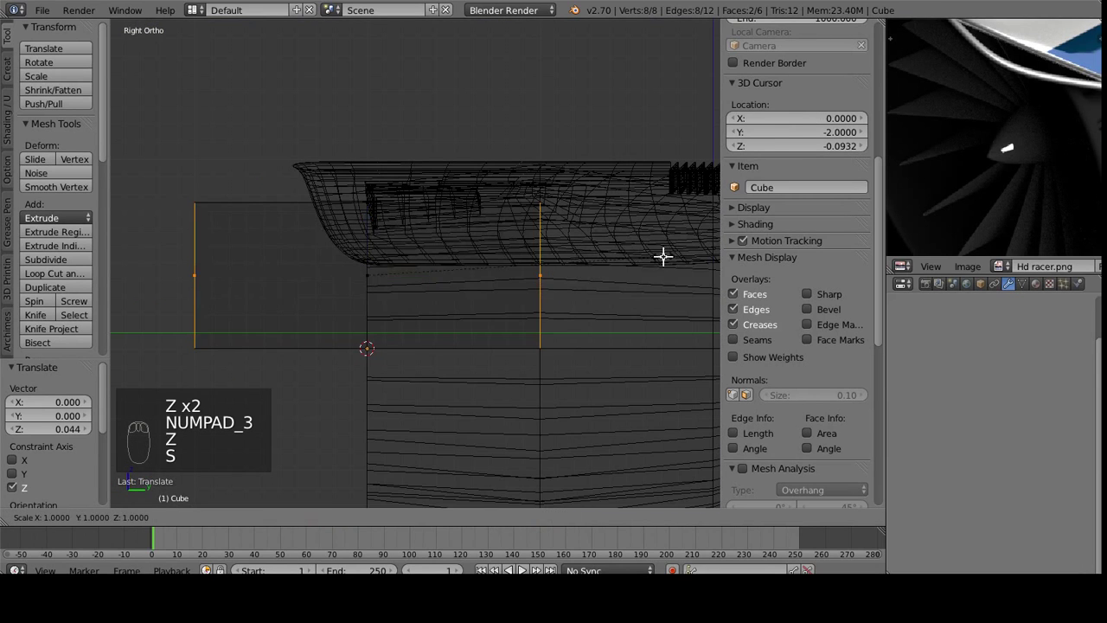
click(401, 275)
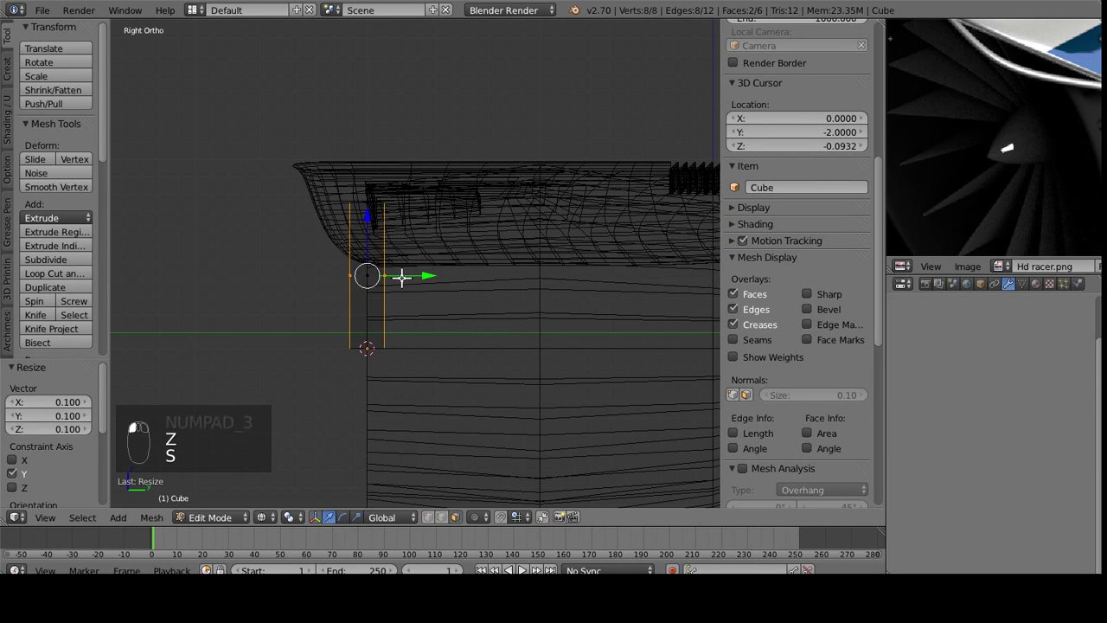
- Move the slab's selected front and rear faces 0.1 along Y into the housing and check the slab in solid shading
key(g)
click(427, 275)
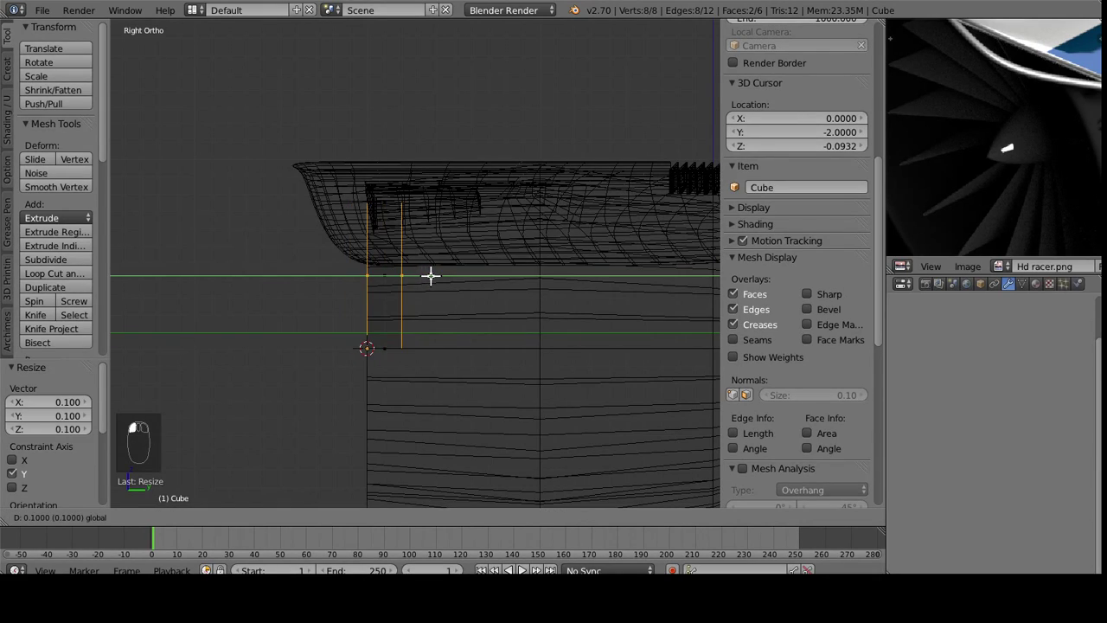
middle_drag(433, 274, 409, 330)
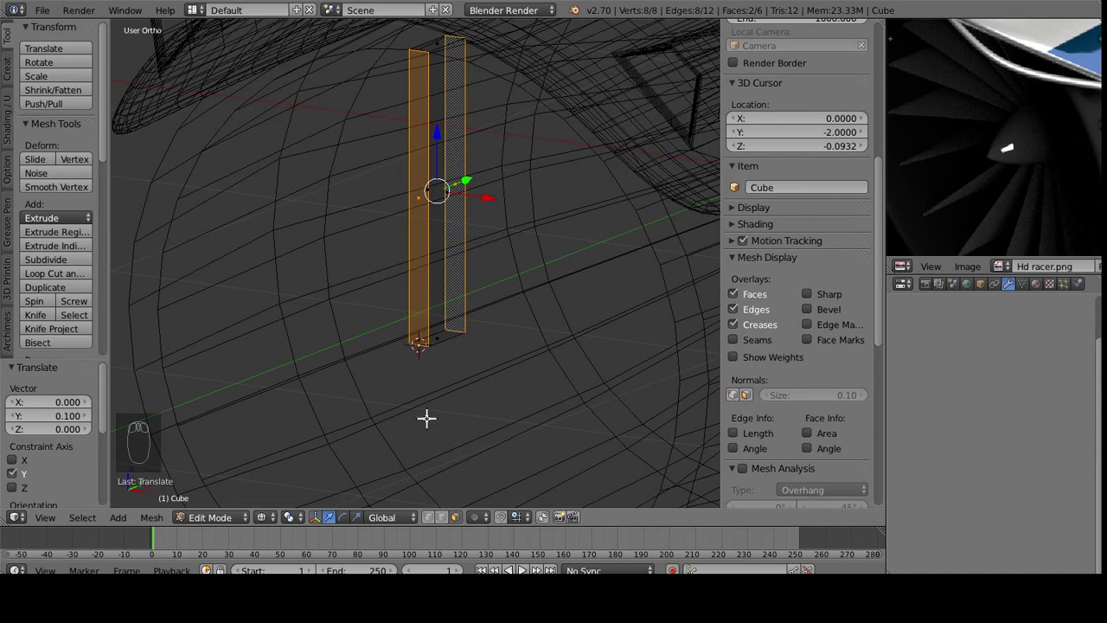
key(Tab)
key(z)
mouse_move(432, 304)
middle_down()
mouse_move(557, 272)
mouse_move(426, 298)
mouse_move(415, 321)
mouse_move(468, 278)
middle_up()
key(Tab)
middle_drag(398, 357, 579, 141)
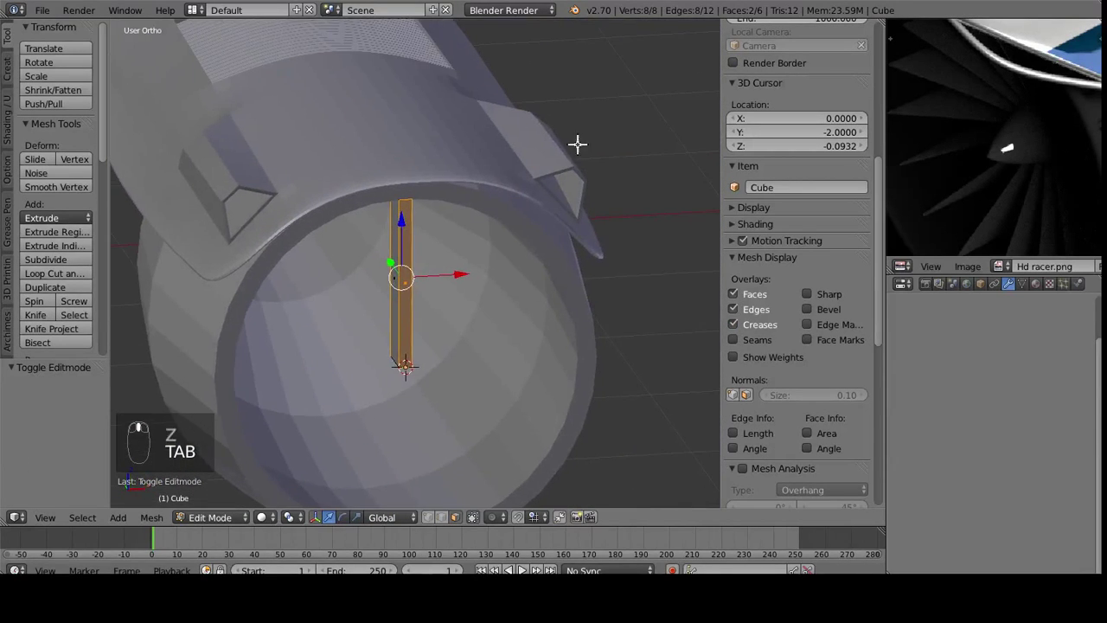
- Add one centred lengthwise loop cut down the middle of the slab in front view
key(KP_1)
key(ctrl+r)
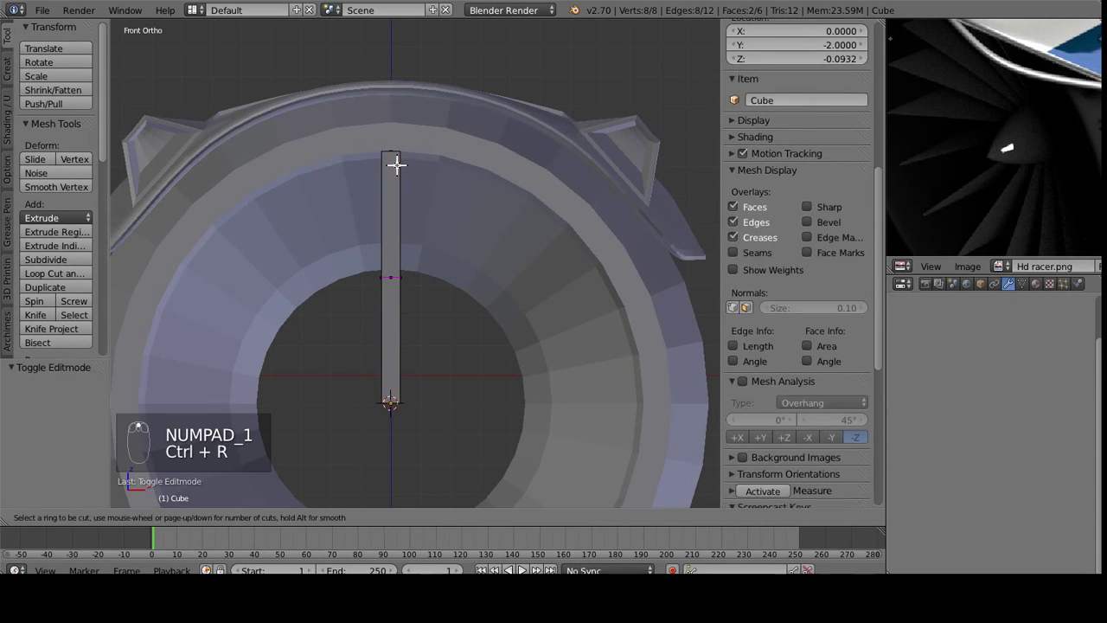
double_click(394, 150)
- Lower the two outer edges of the slab's top along Z to give the blade a peaked tip
scroll(416, 227, up, 2)
shift+middle_drag(422, 195, 380, 215)
middle_drag(338, 159, 463, 123)
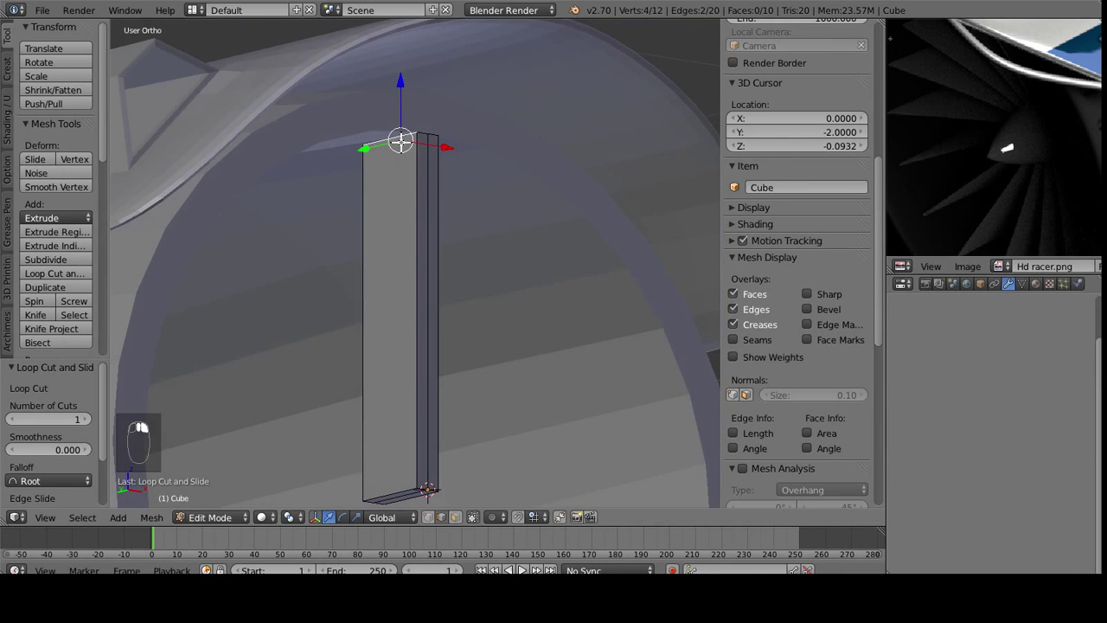
drag(397, 100, 397, 120)
middle_drag(466, 258, 410, 276)
scroll(410, 276, down, 3)
key(Tab)
middle_drag(449, 321, 347, 362)
key(Tab)
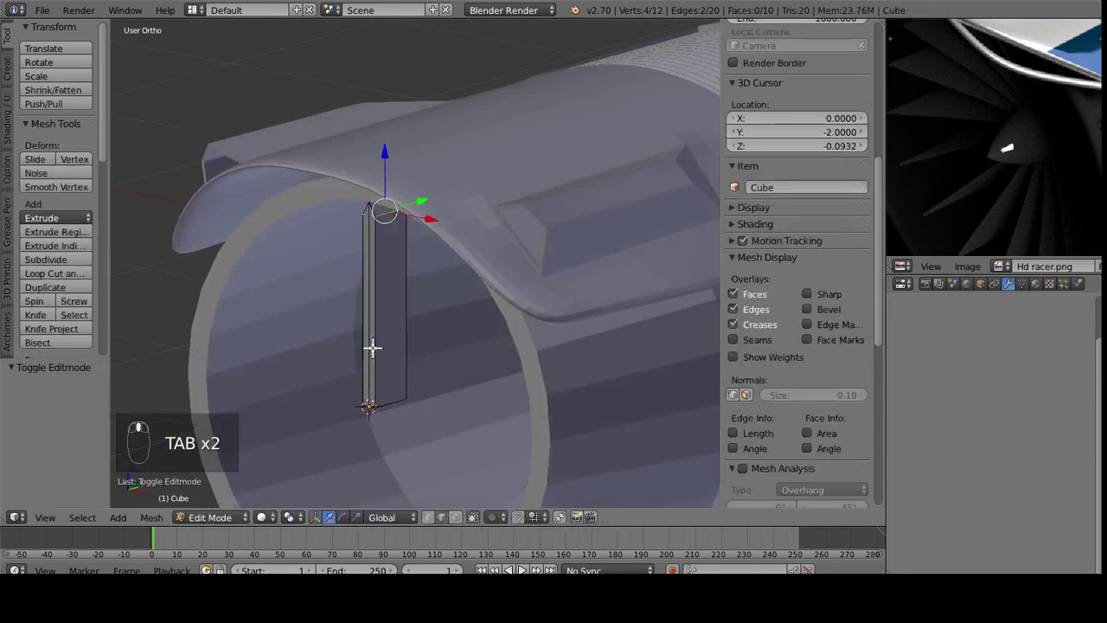
- Add two evenly spaced loop cuts across the blade's height, dividing it into thirds
key(KP_1)
middle_drag(418, 323, 382, 251)
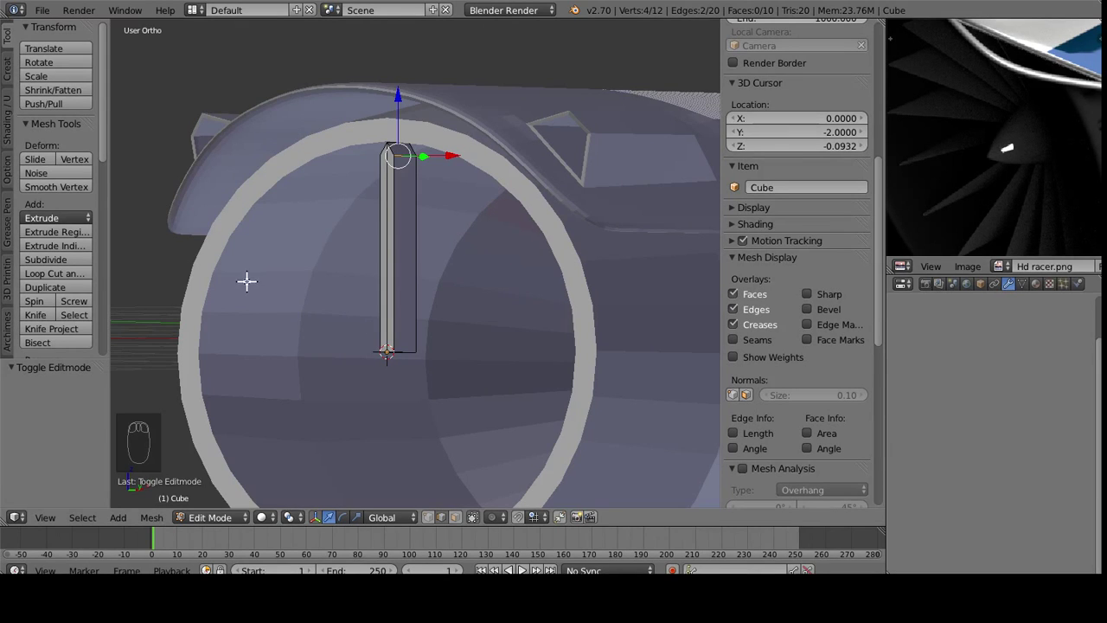
key(KP_3)
mouse_move(429, 325)
middle_down()
mouse_move(522, 364)
mouse_move(427, 315)
middle_up()
key(ctrl+r)
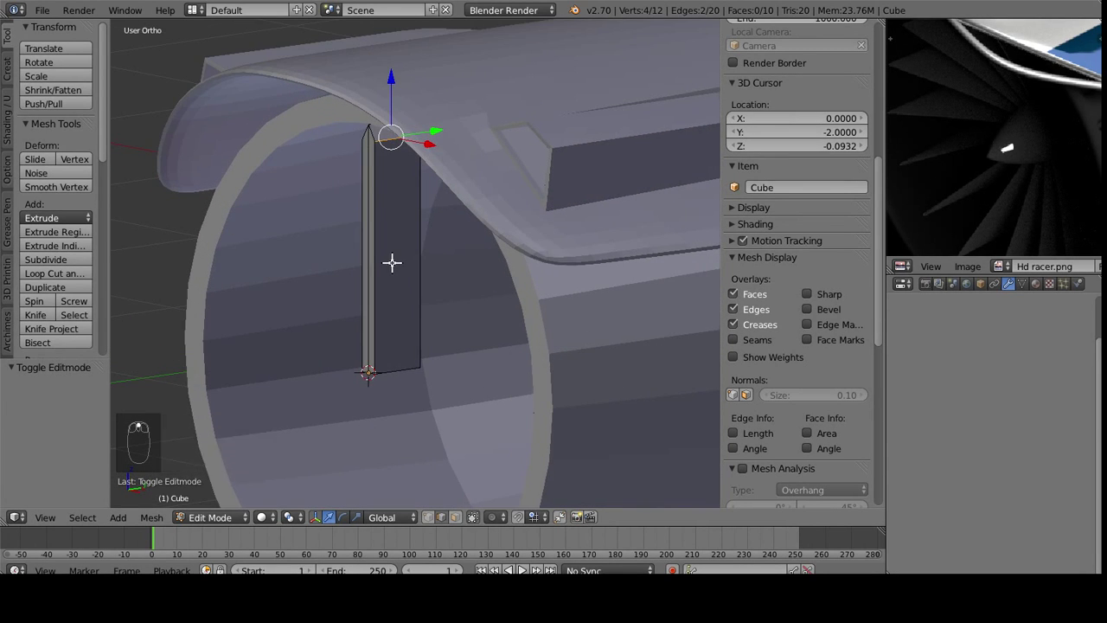
click(387, 262)
right_click(387, 329)
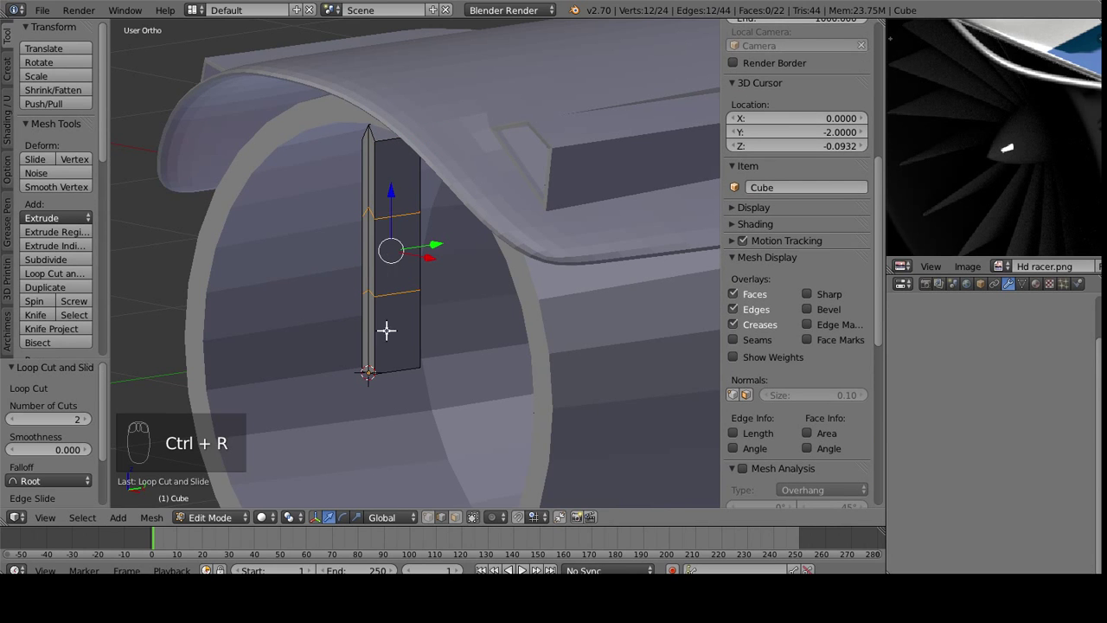
- Select the two front faces of the blade's middle section and move them 0.072 along Y
click(455, 518)
scroll(381, 312, up, 2)
right_click(360, 264)
right_click(353, 262)
shift+right_click(343, 257)
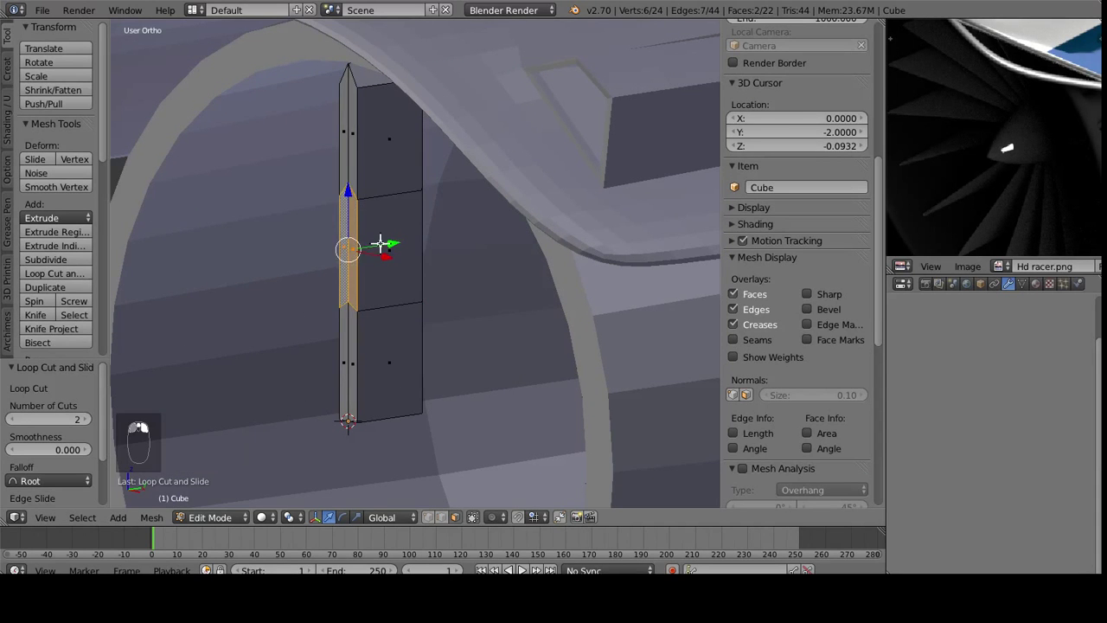
drag(382, 244, 405, 242)
middle_drag(406, 241, 370, 414)
middle_drag(397, 277, 419, 328)
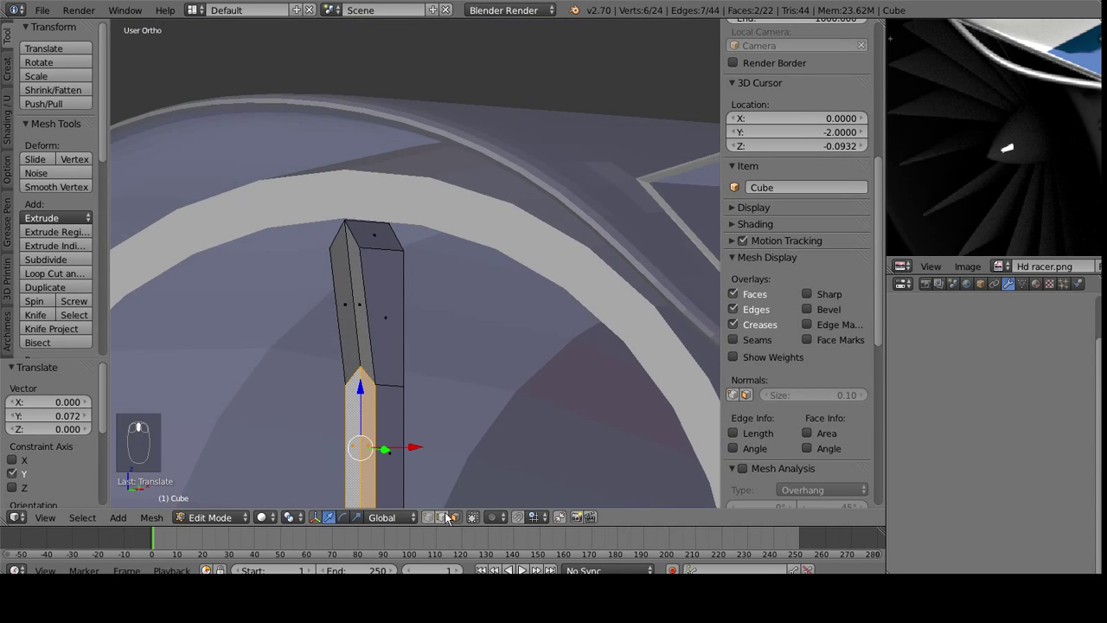
right_click(362, 280)
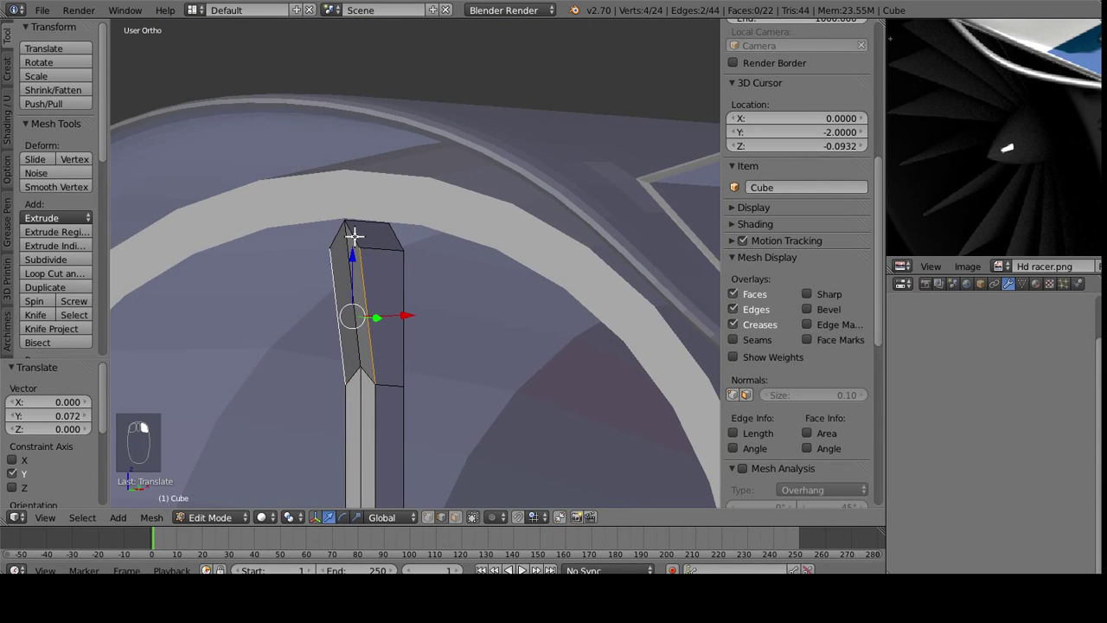
middle_drag(337, 239, 346, 299)
drag(375, 294, 394, 290)
key(ctrl+z)
middle_drag(403, 455, 417, 448)
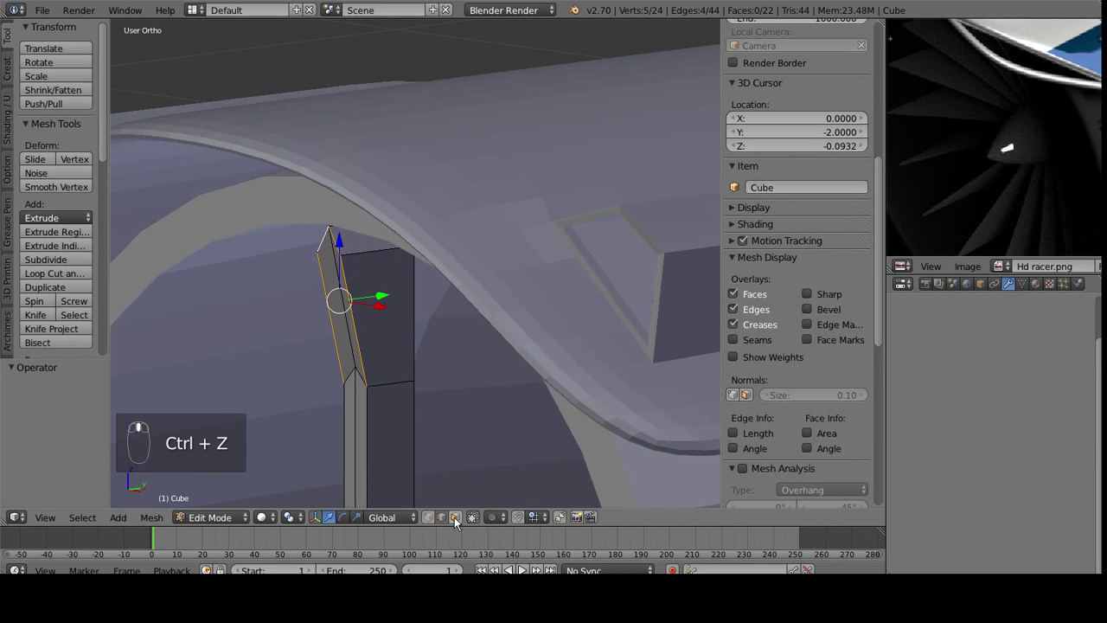
- Move the blade's outer front vertices along Y, by 0.036 at the tip and by 0.026 at the upper cut
right_click(345, 257)
shift+right_click(322, 254)
drag(365, 250, 377, 248)
click(377, 248)
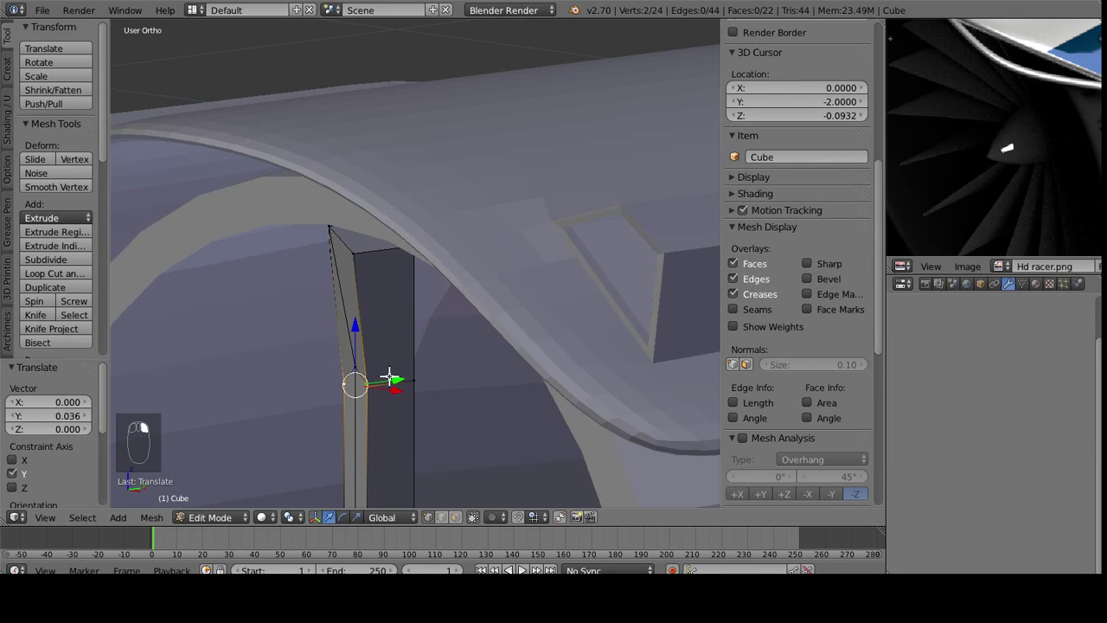
drag(389, 376, 398, 372)
shift+middle_drag(368, 415, 397, 258)
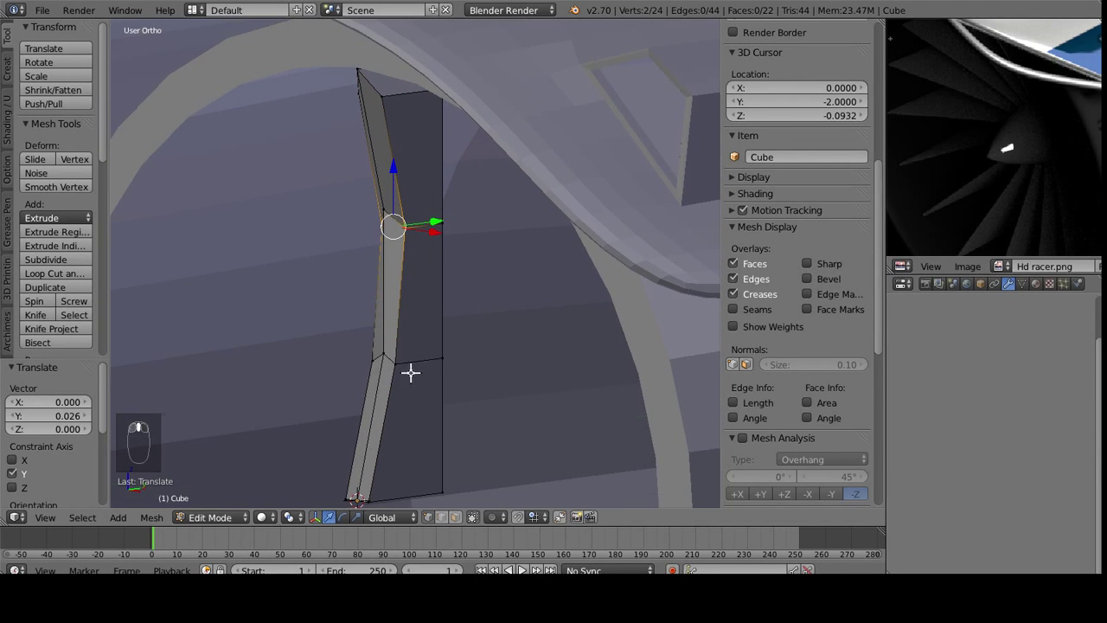
key(Tab)
middle_drag(441, 329, 465, 371)
key(Tab)
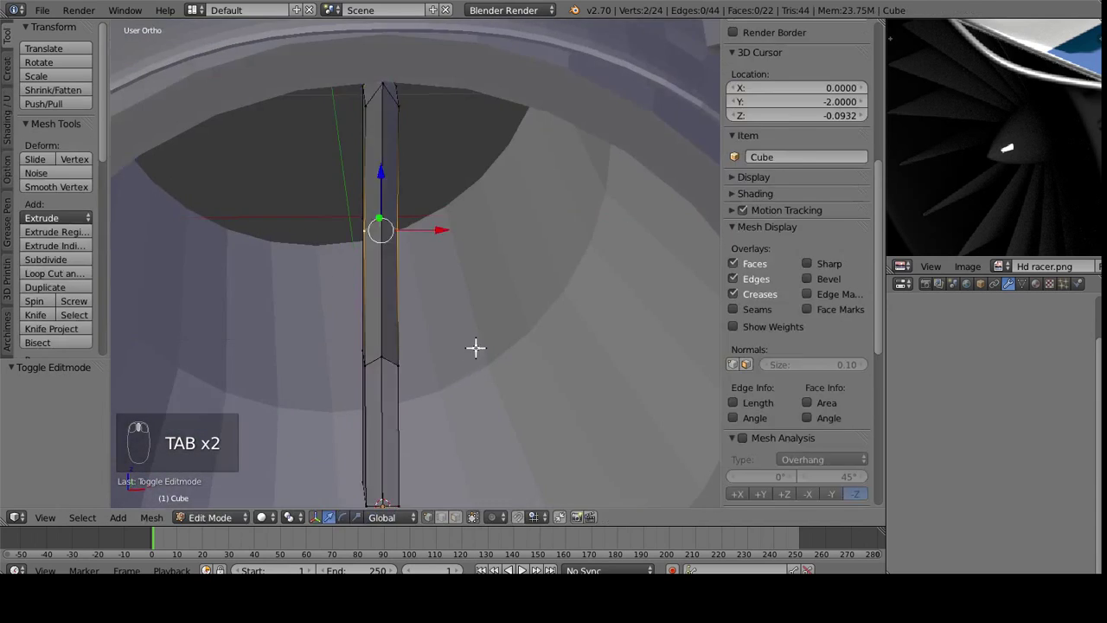
- Narrow the whole blade by scaling it along X to about 0.7 in Object Mode
scroll(476, 348, down, 4)
key(Tab)
key(s)
key(x)
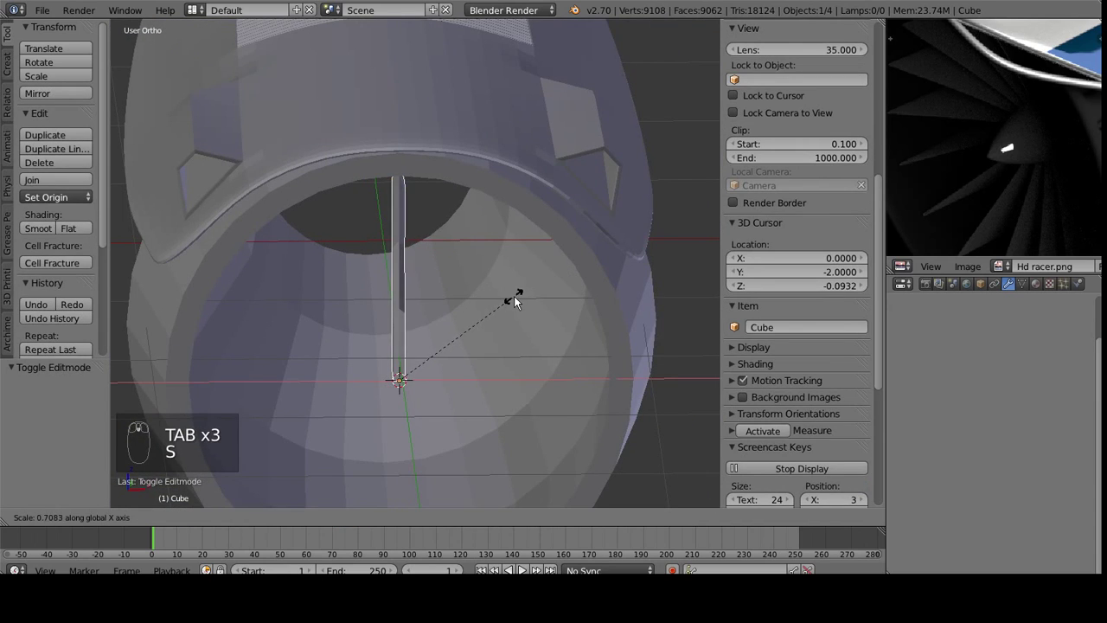
click(514, 297)
middle_drag(440, 346, 437, 292)
- Select the four front faces of the blade's lower and middle sections in Edit Mode
key(Tab)
scroll(438, 294, up, 3)
middle_drag(420, 353, 471, 450)
click(456, 517)
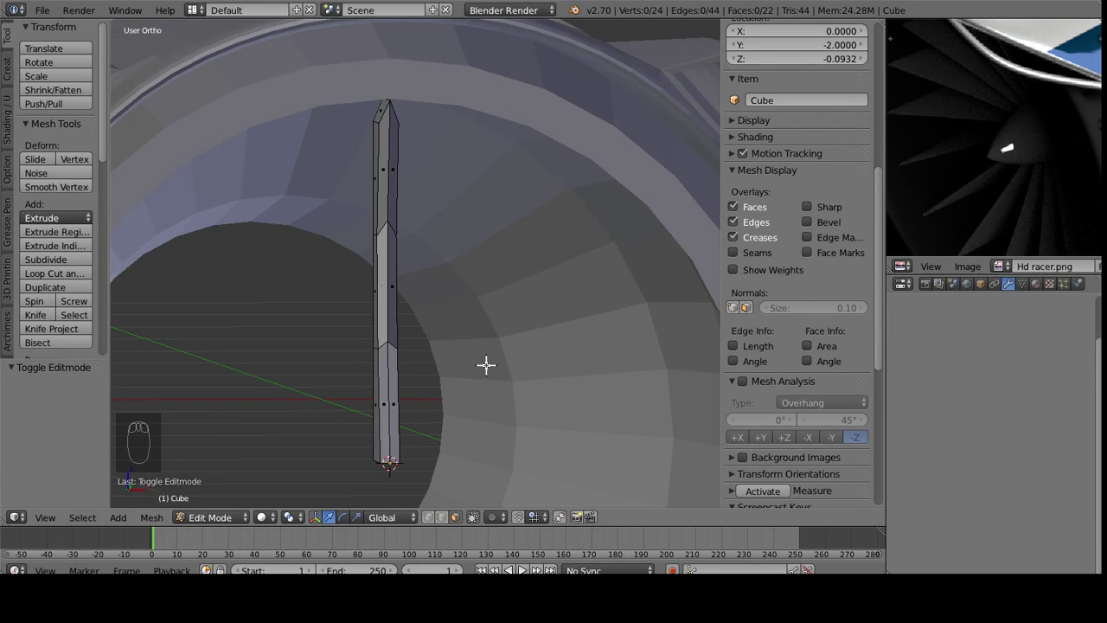
right_click(391, 400)
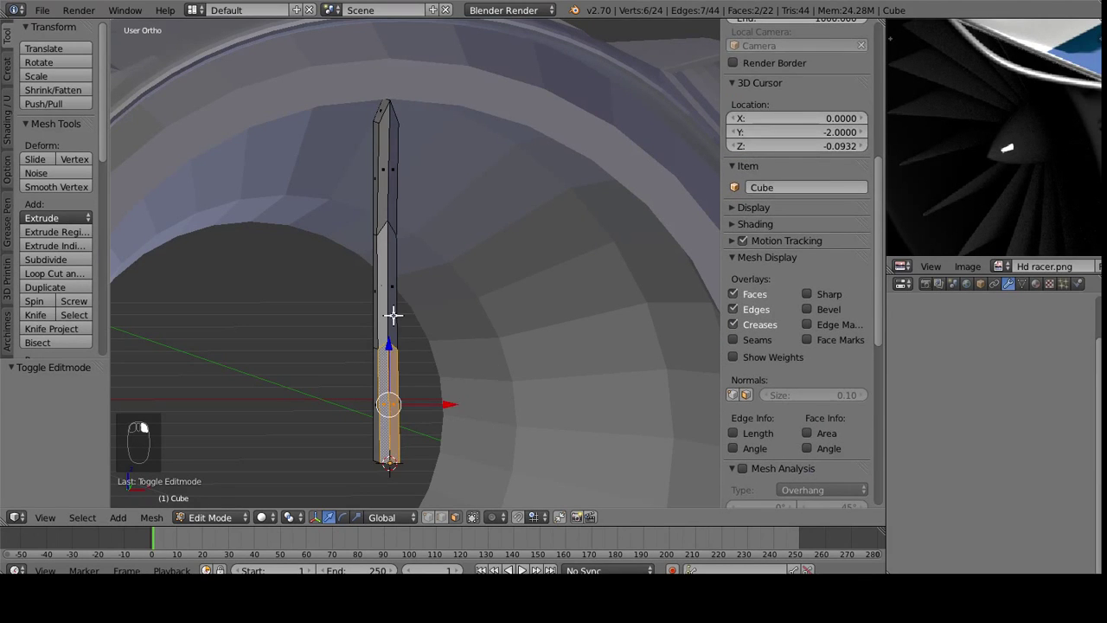
shift+right_click(391, 307)
shift+right_click(389, 299)
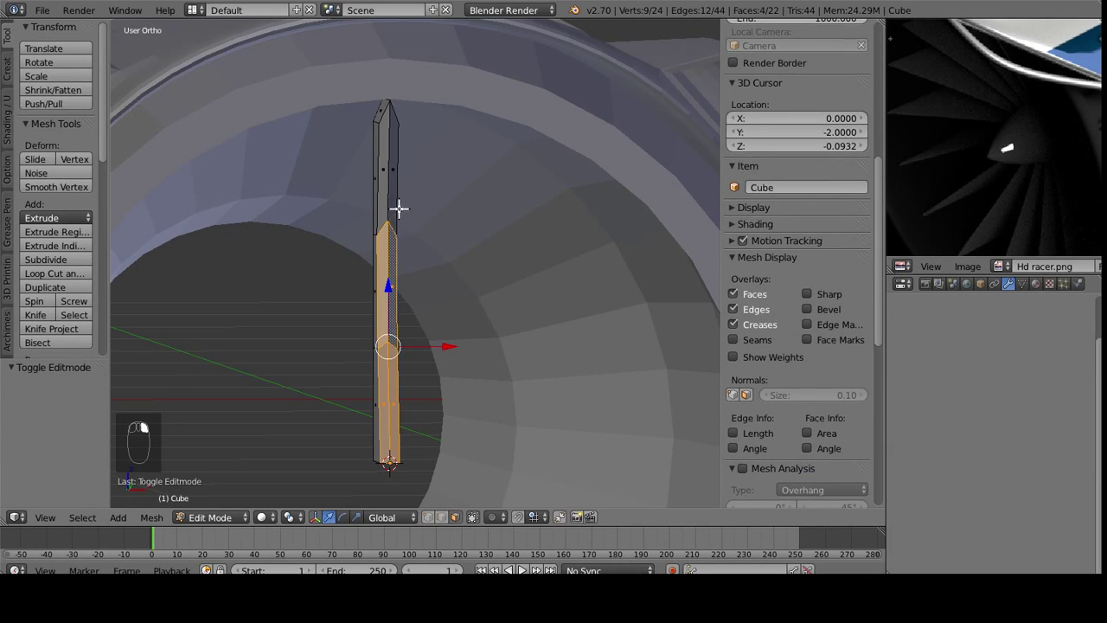
scroll(415, 447, up, 2)
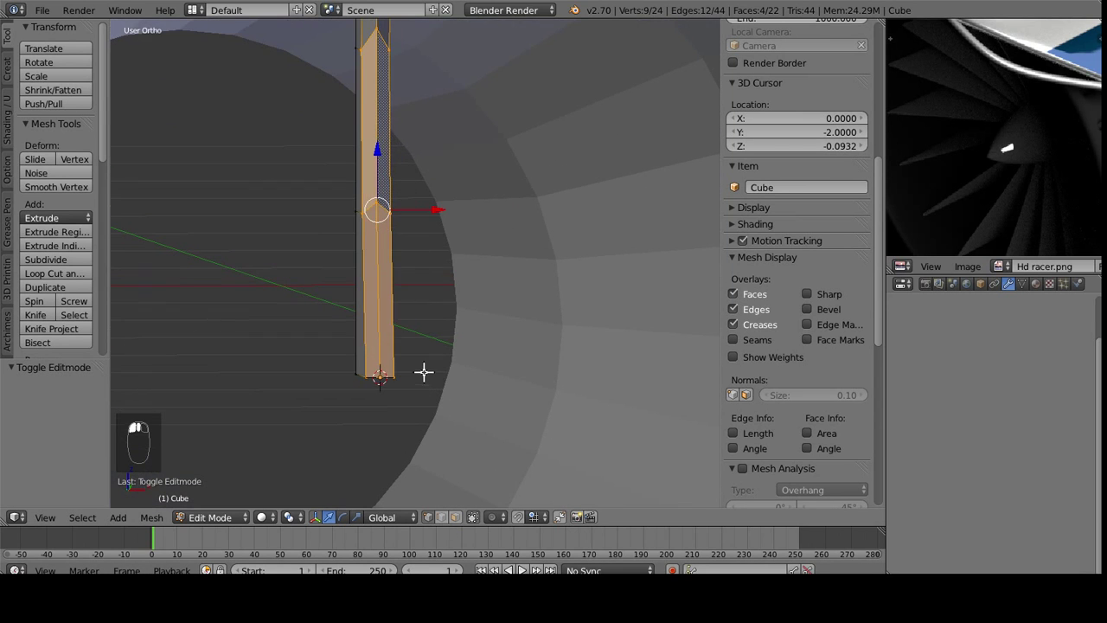
- Snap the 3D cursor to the centre vertex at the front of the blade's base
right_click(381, 376)
key(shift+s)
click(380, 372)
- Select all six front faces along the blade's full height by growing a face selection from its base
middle_drag(380, 372, 406, 493)
click(456, 517)
right_click(385, 407)
shift+right_click(388, 370)
middle_drag(395, 250, 486, 381)
key(ctrl+KP_Add)
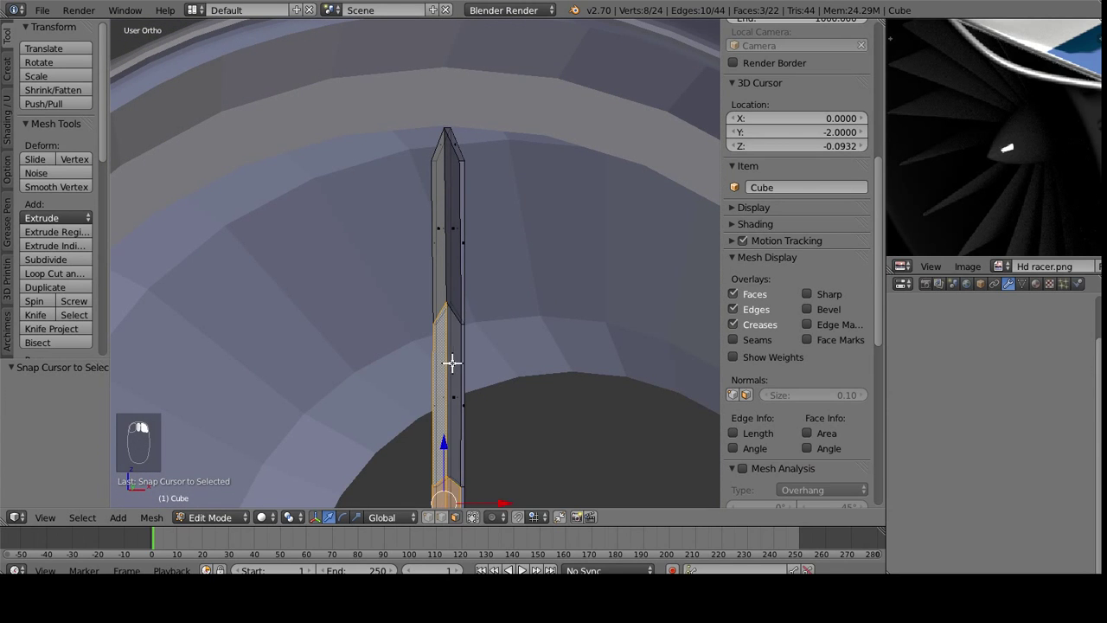
key(ctrl+KP_Add)
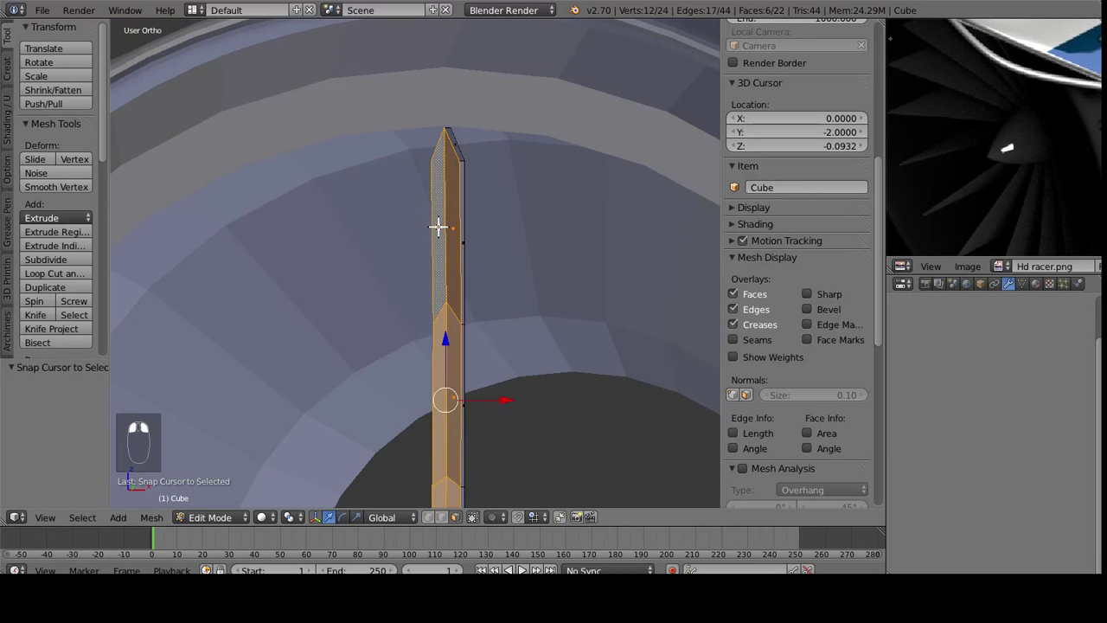
- Rotate the selected front faces 15° around the 3D cursor in front view to angle the blade
key(KP_1)
scroll(491, 399, down, 3)
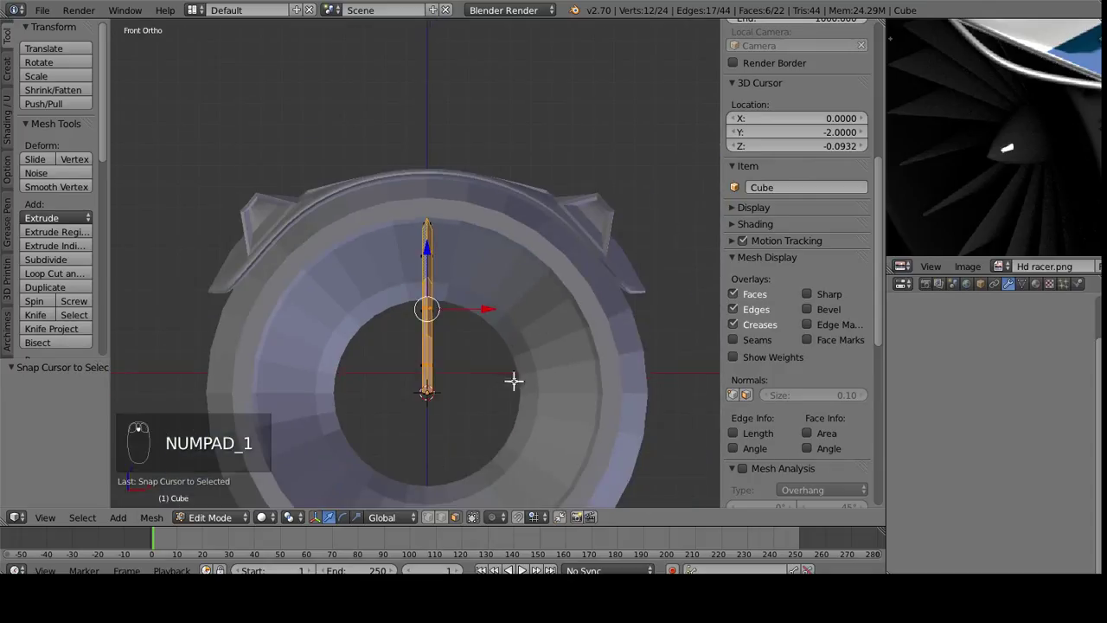
click(294, 517)
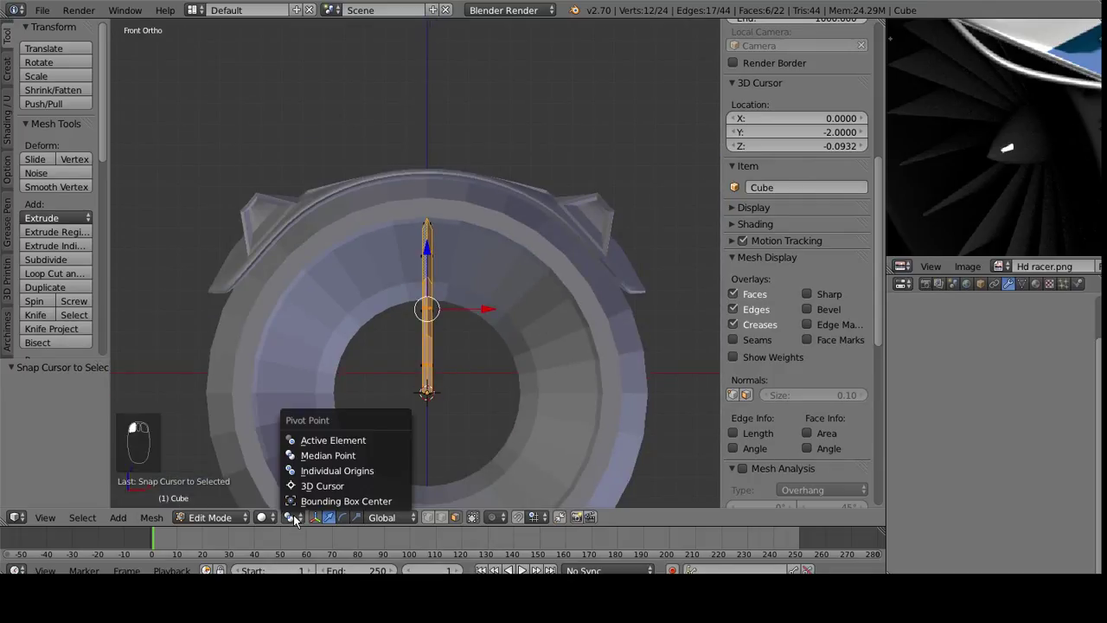
click(322, 486)
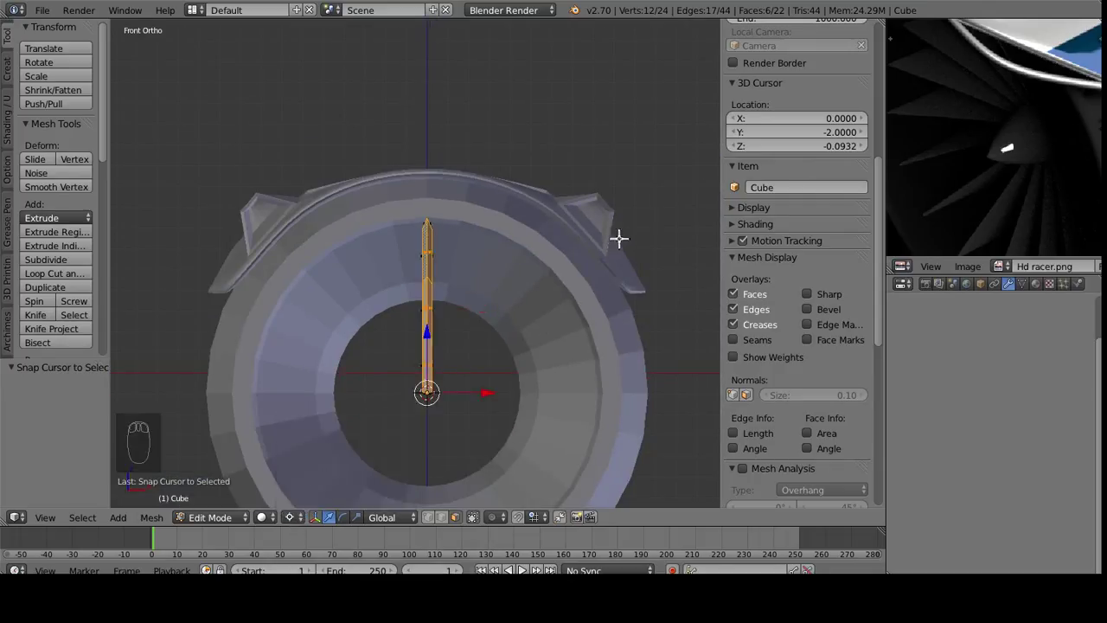
key(r)
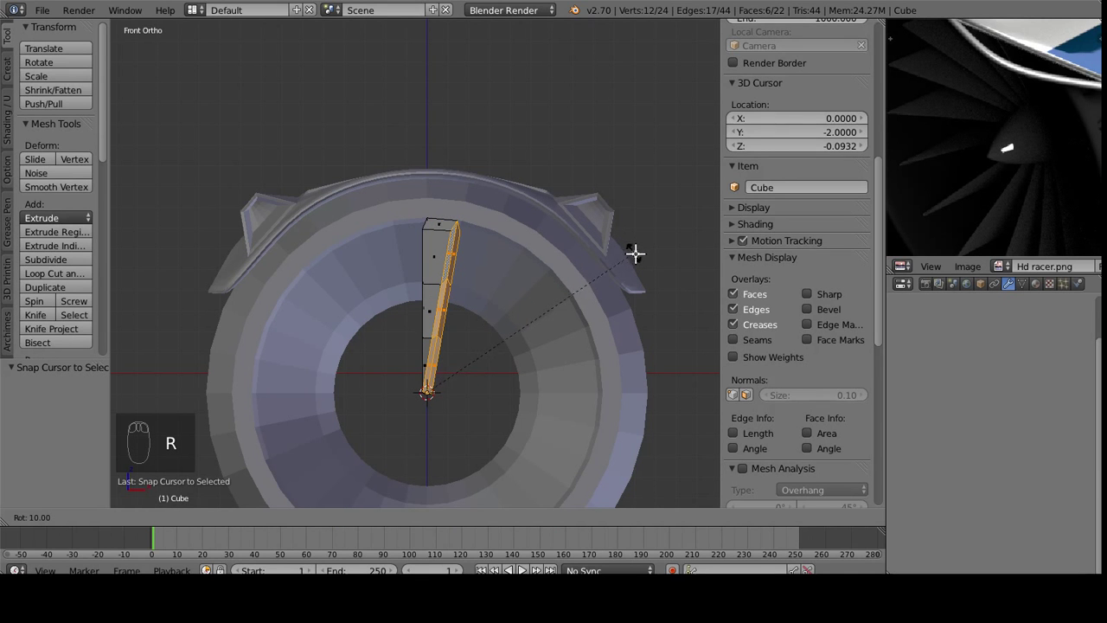
click(651, 265)
mouse_move(600, 289)
middle_down()
mouse_move(477, 344)
mouse_move(637, 343)
mouse_move(501, 334)
mouse_move(559, 329)
mouse_move(559, 306)
mouse_move(475, 334)
mouse_move(528, 322)
middle_up()
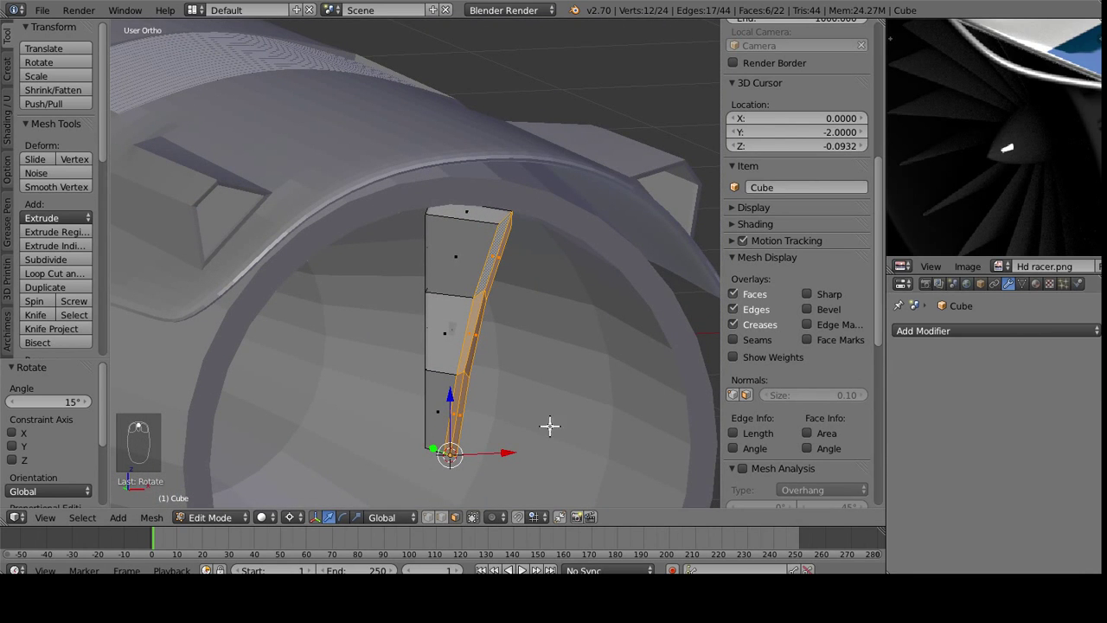
- Add a Subdivision Surface modifier to the blade and set its view subdivisions to 2
scroll(474, 458, down, 4)
middle_drag(492, 449, 379, 423)
scroll(487, 479, up, 2)
click(910, 330)
click(763, 288)
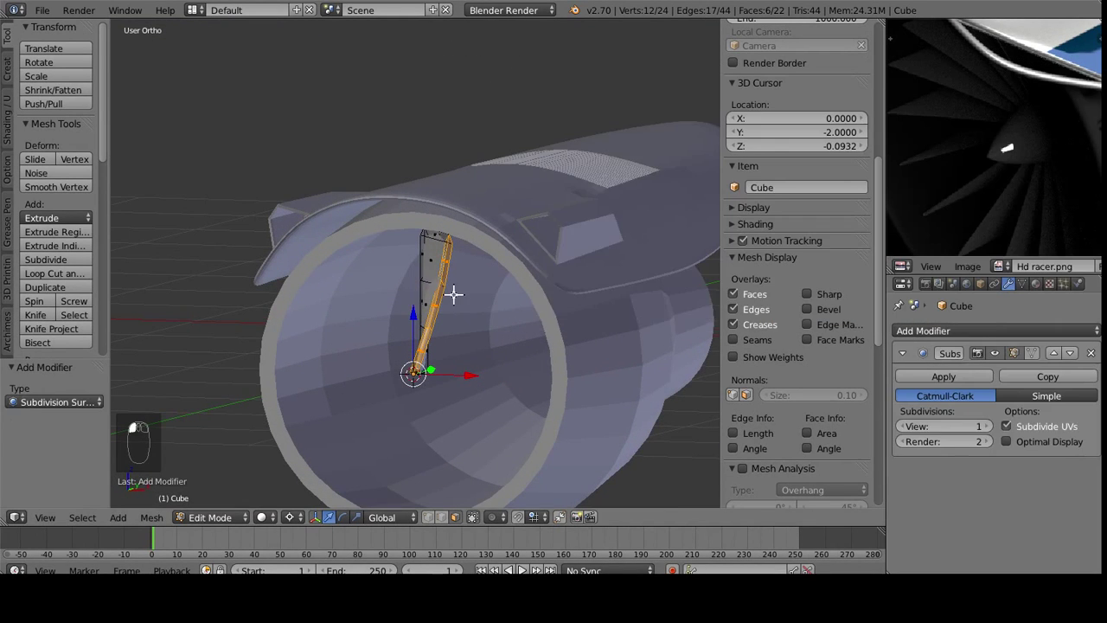
middle_drag(452, 294, 510, 293)
scroll(556, 311, up, 4)
click(987, 428)
scroll(565, 324, down, 2)
- Add a loop cut close to the blade's tip and a lengthwise one near its front edge to tighten the smoothing
key(Tab)
middle_drag(533, 232, 540, 295)
key(Tab)
key(ctrl+r)
click(410, 277)
click(412, 235)
key(ctrl+r)
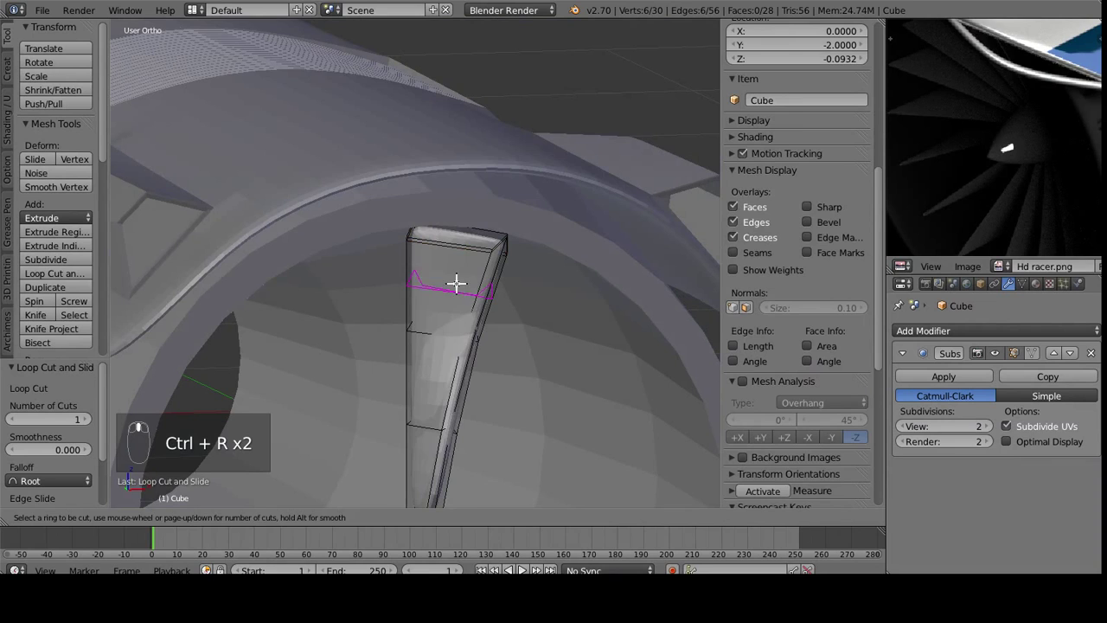
right_click(457, 358)
key(Tab)
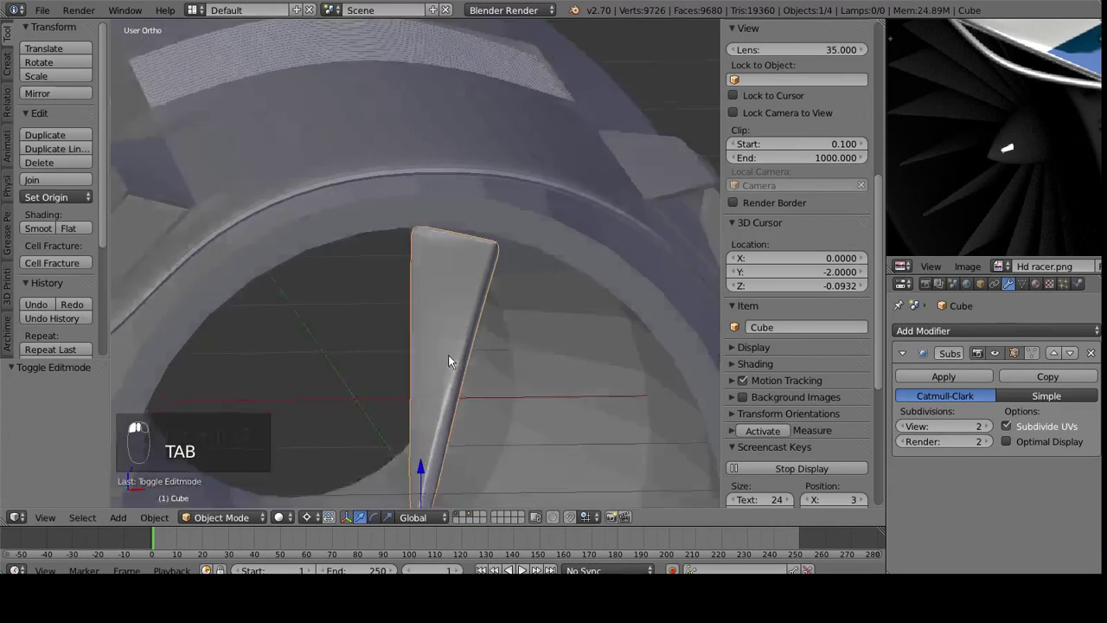
- Examine the blade's smoothing and front edge, also with the view subdivisions at 0, and restore them to 2
mouse_move(445, 362)
middle_down()
mouse_move(383, 339)
mouse_move(459, 376)
middle_up()
key(Tab)
middle_drag(505, 319, 519, 412)
key(Tab)
key(Tab)
right_click(516, 420)
click(904, 427)
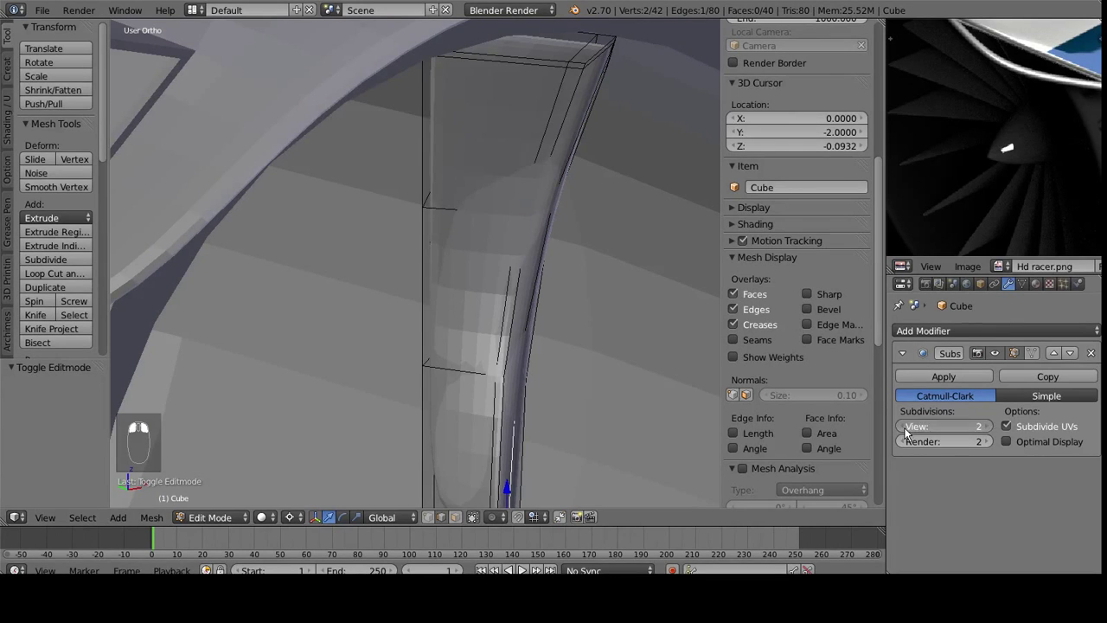
click(904, 427)
middle_drag(564, 153, 363, 190)
scroll(407, 251, down, 2)
middle_drag(440, 454, 425, 459)
drag(424, 459, 425, 455)
click(984, 425)
click(984, 425)
middle_drag(299, 390, 224, 188)
- Apply smooth shading to the blade in Object Mode
key(Tab)
scroll(468, 395, down, 5)
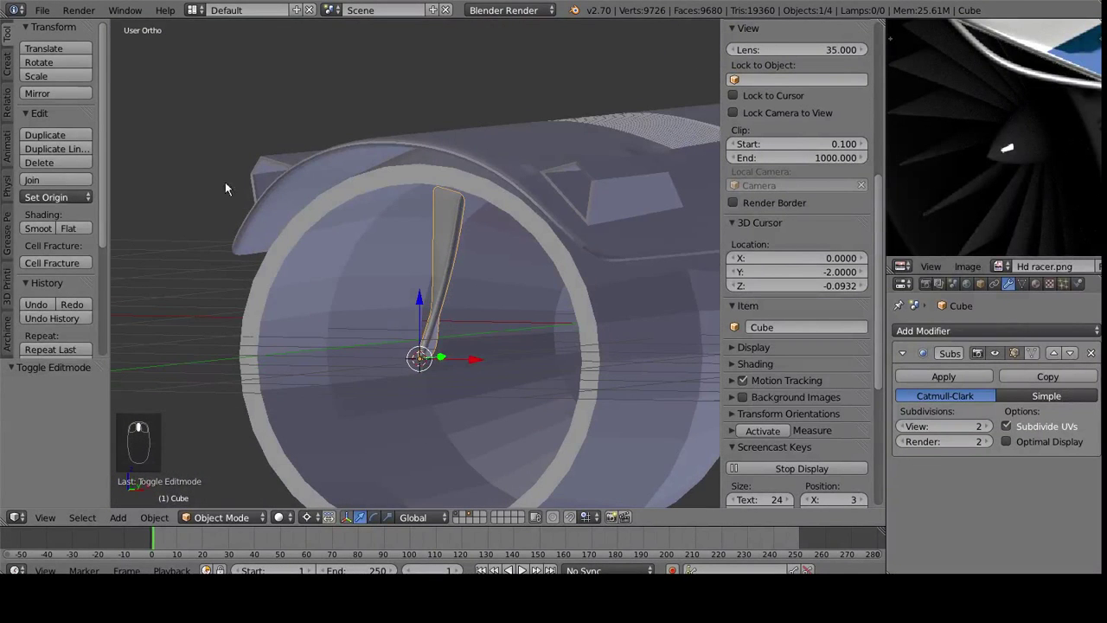
click(34, 230)
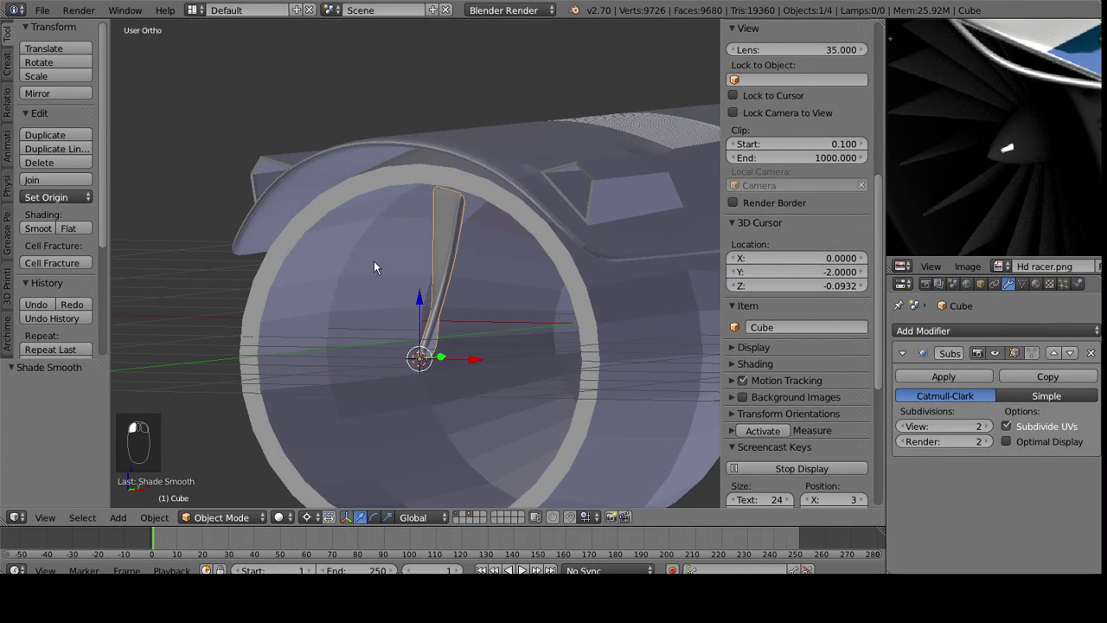
middle_drag(373, 262, 414, 237)
- Select the blade's entire mesh and spin it around the 3D cursor in the front view
key(KP_1)
scroll(482, 306, up, 3)
scroll(466, 321, down, 5)
scroll(431, 289, up, 2)
key(Tab)
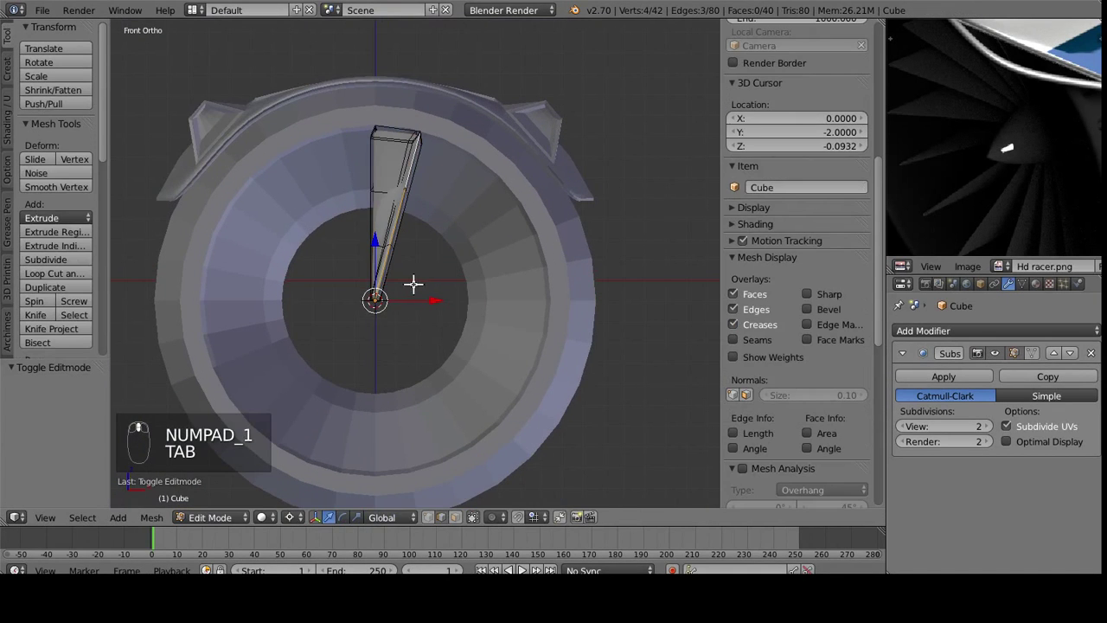
key(a)
key(a)
key(a)
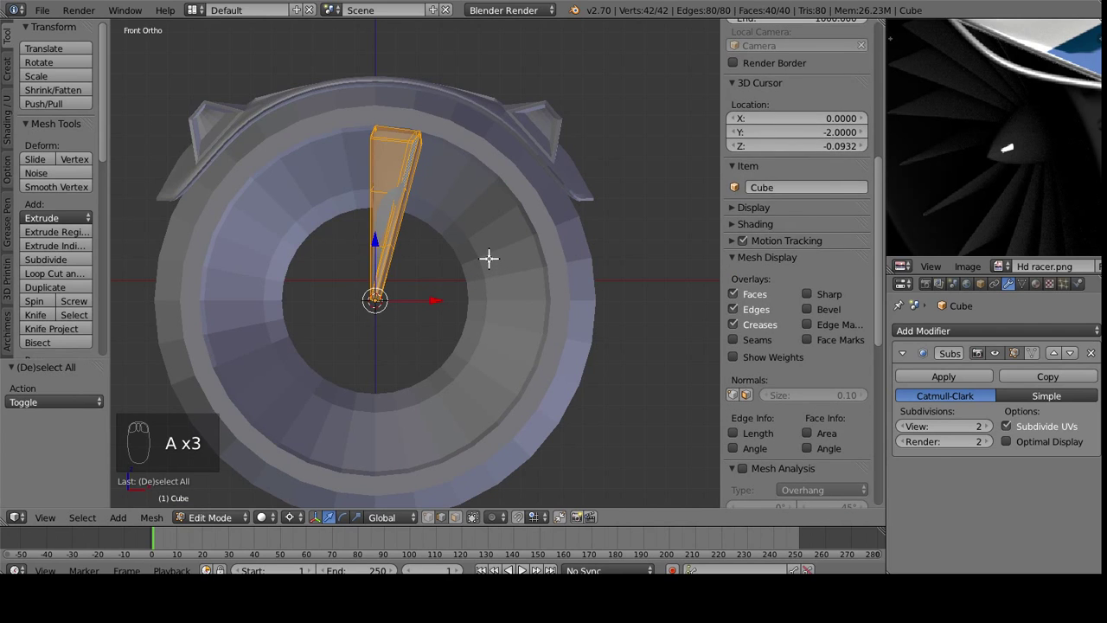
key(alt+r)
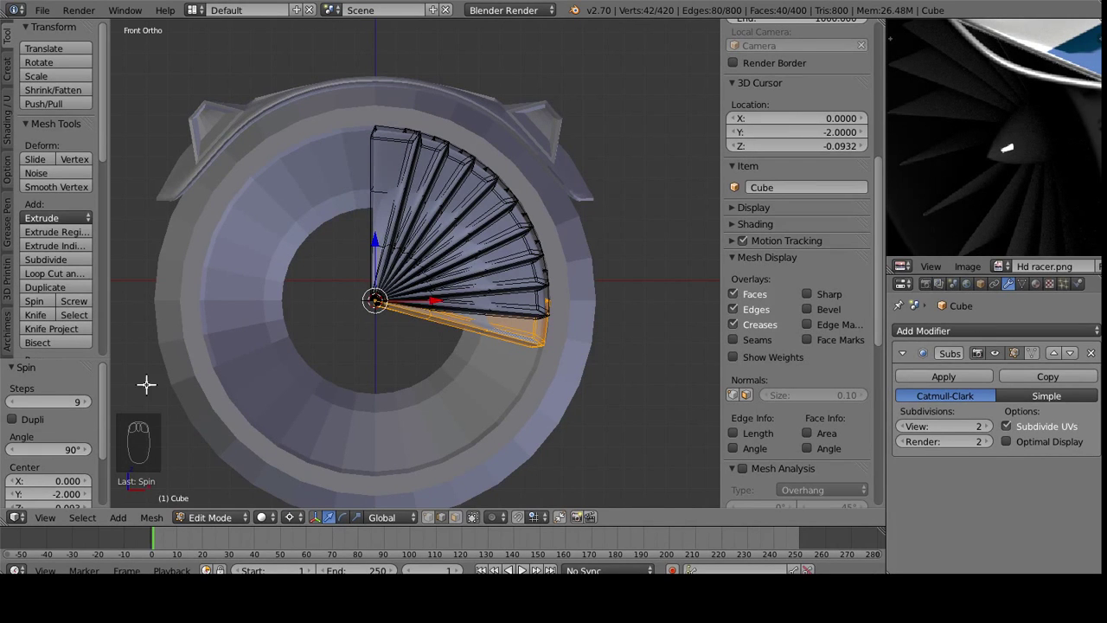
- Set the spin angle to 360° and the number of steps to 15
middle_drag(178, 390, 440, 322)
click(51, 443)
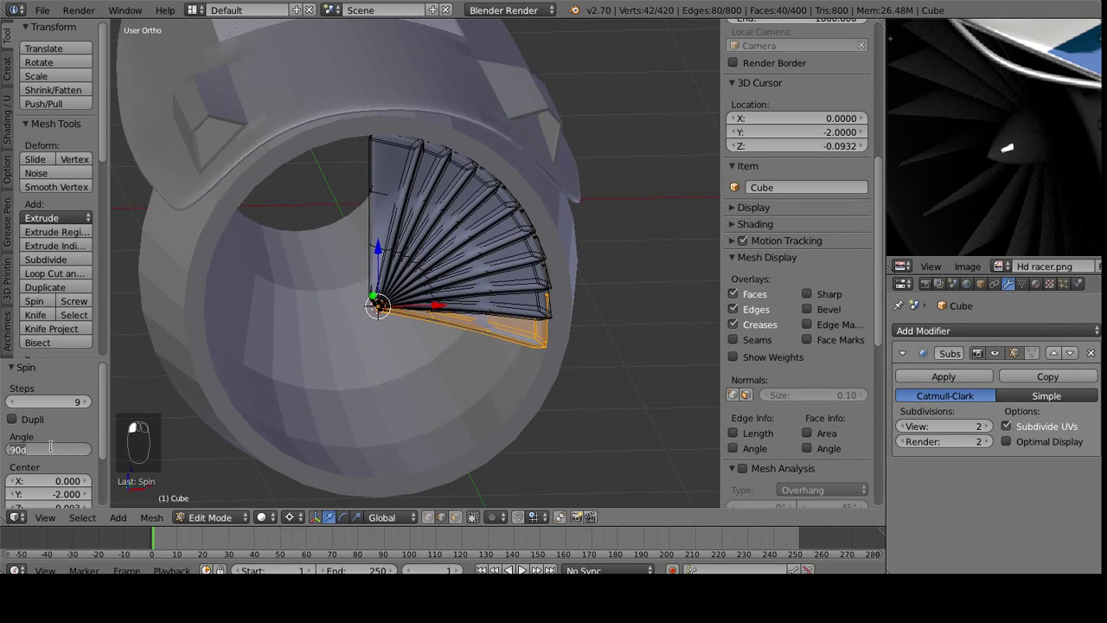
text(360)
key(Return)
key(KP_1)
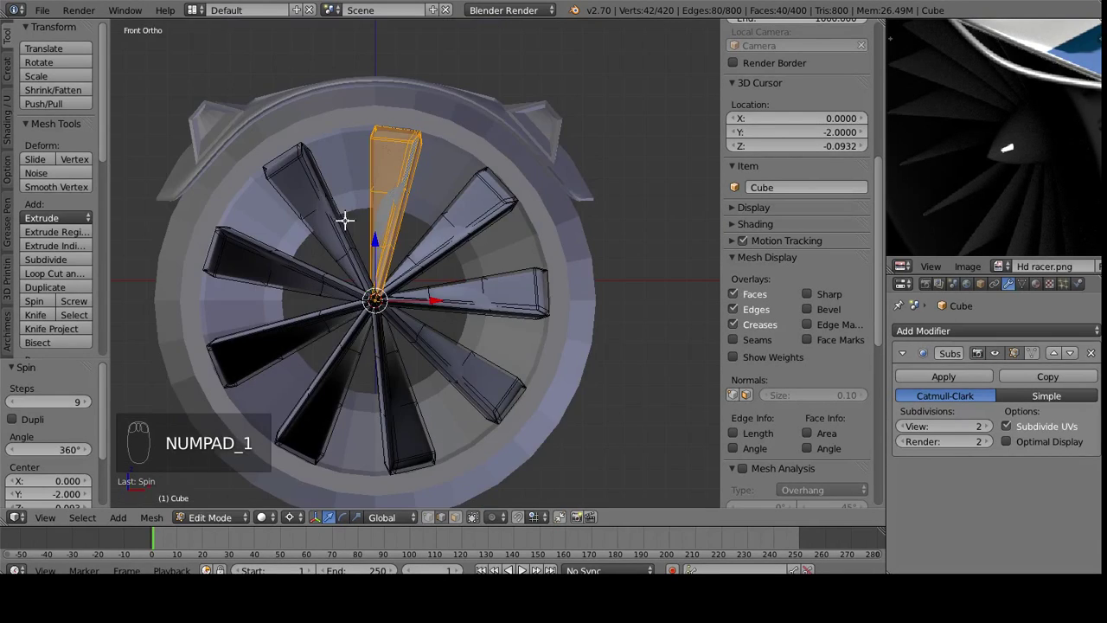
click(59, 401)
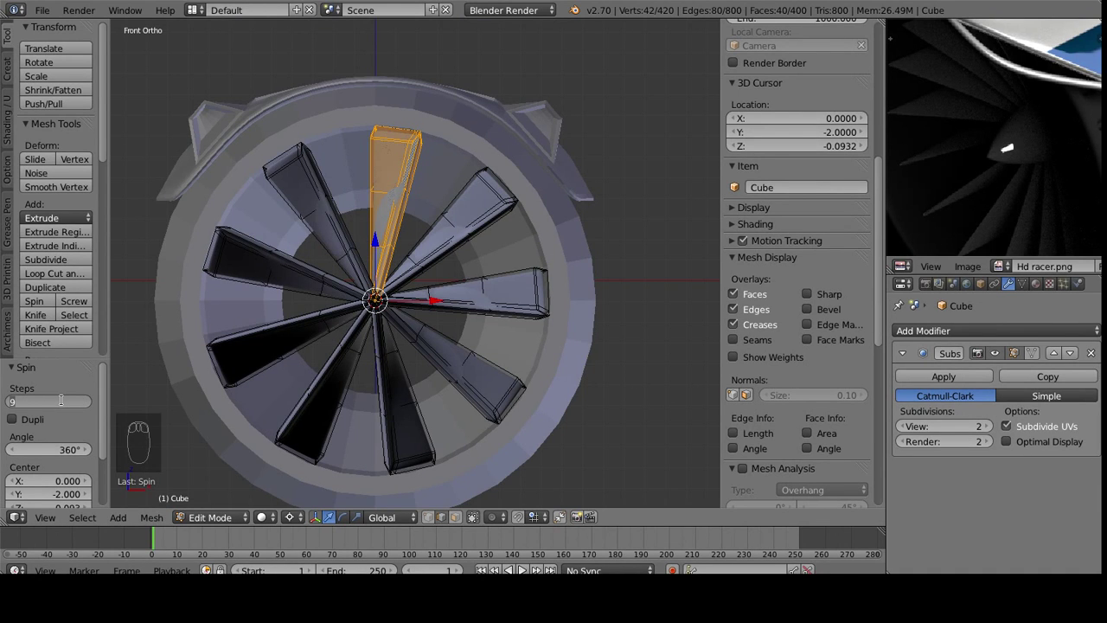
text(15)
key(Return)
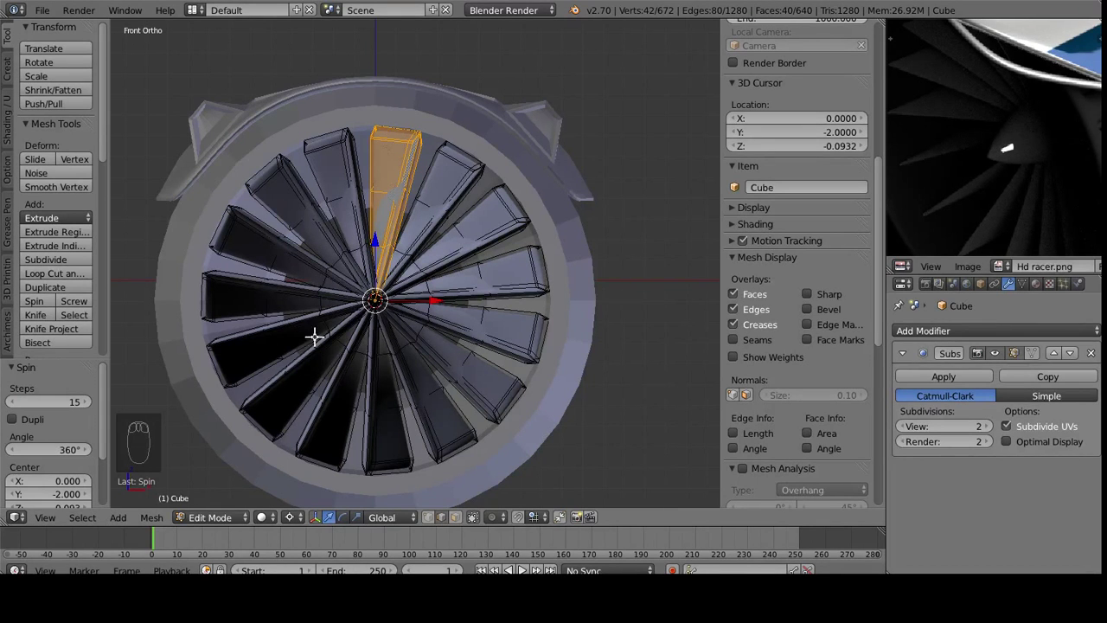
middle_drag(147, 407, 381, 103)
key(KP_1)
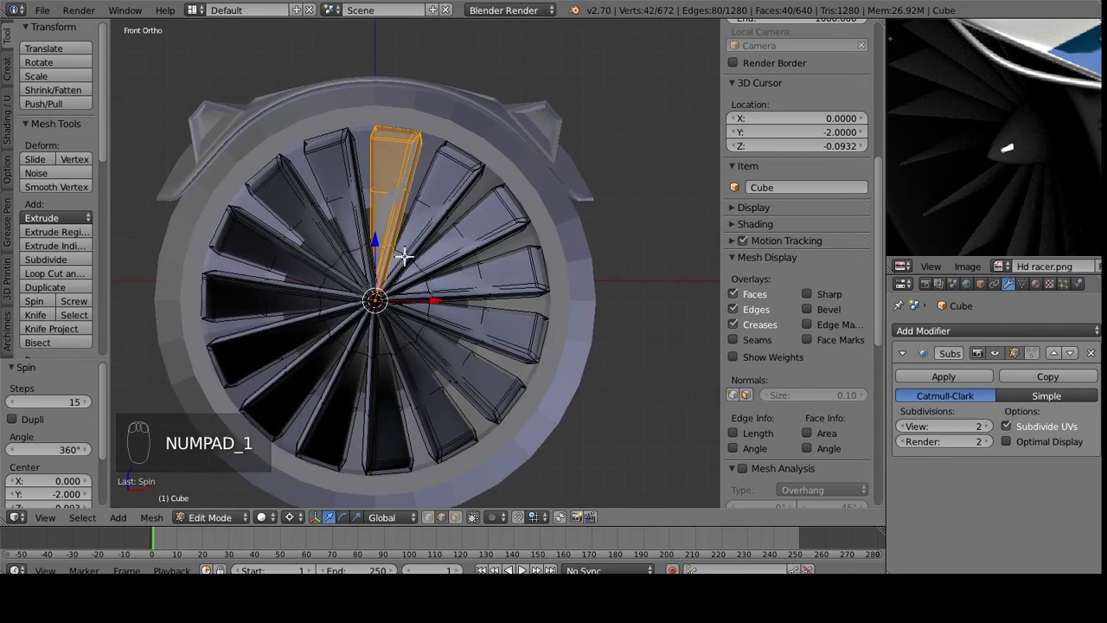
- Raise the number of spin steps to 20 so the blades sit closer together
click(84, 403)
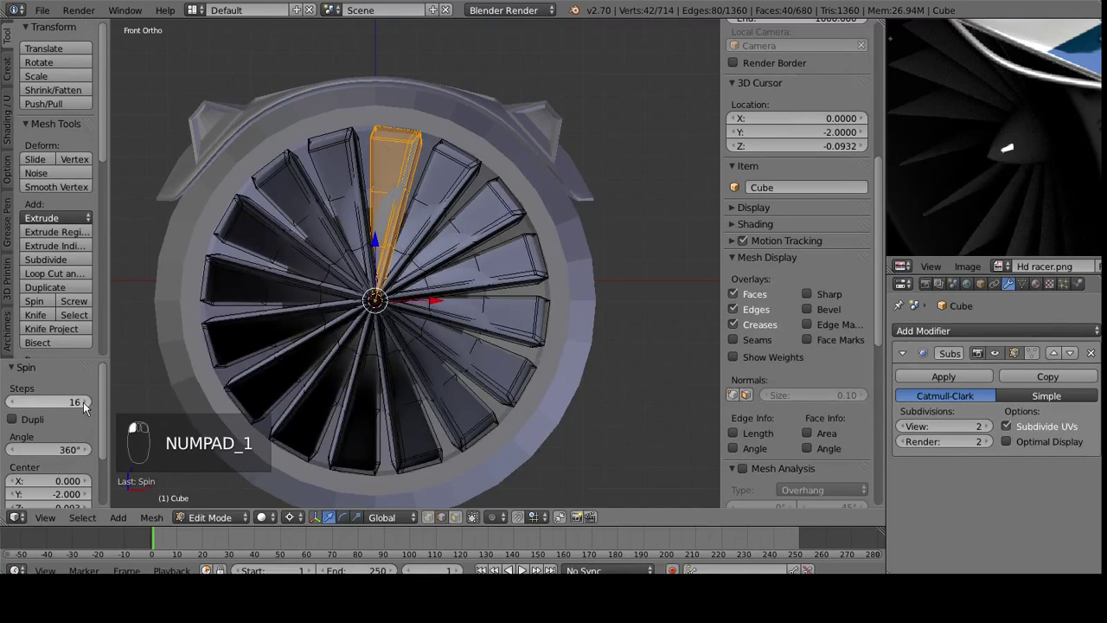
click(84, 403)
click(84, 403)
click(84, 403)
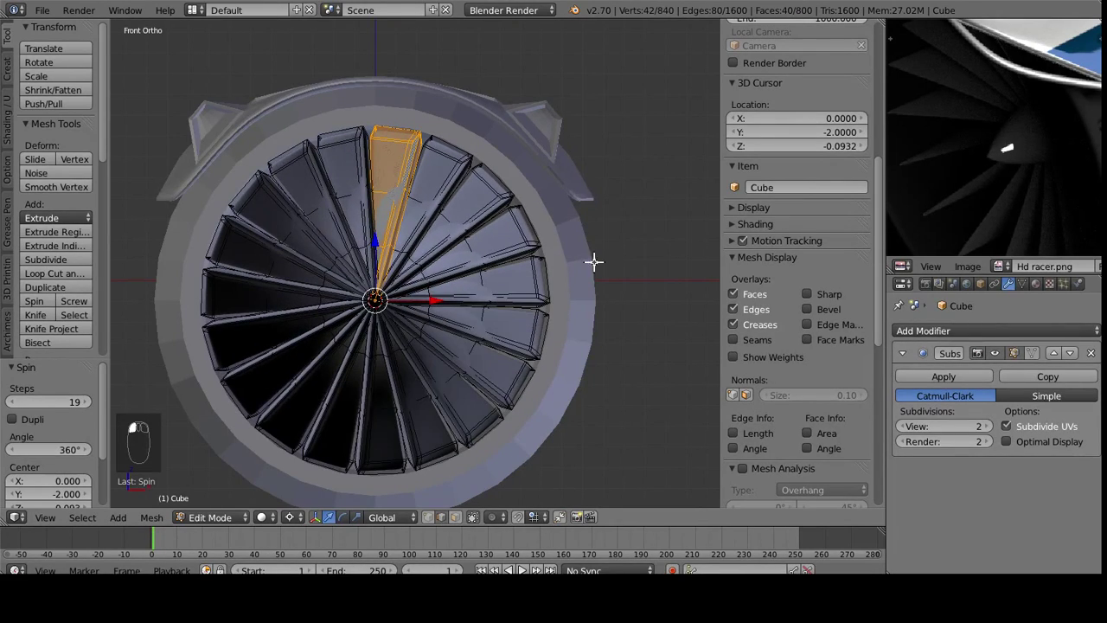
middle_drag(501, 402, 434, 412)
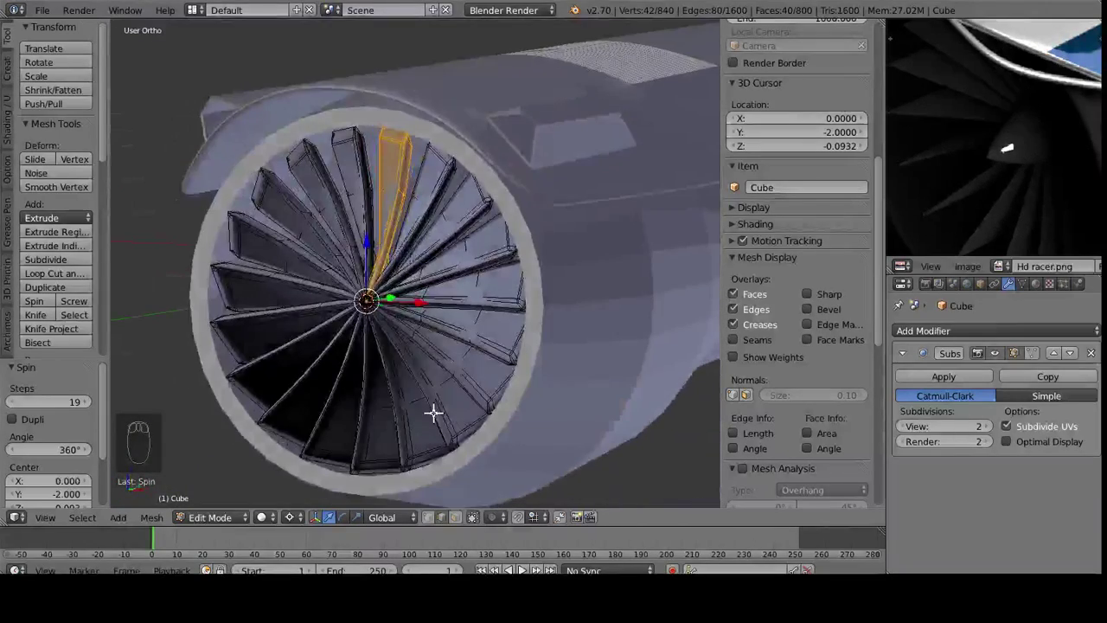
click(85, 401)
middle_drag(484, 302, 424, 309)
- Examine the dark shading on the fan blades from several angles
key(a)
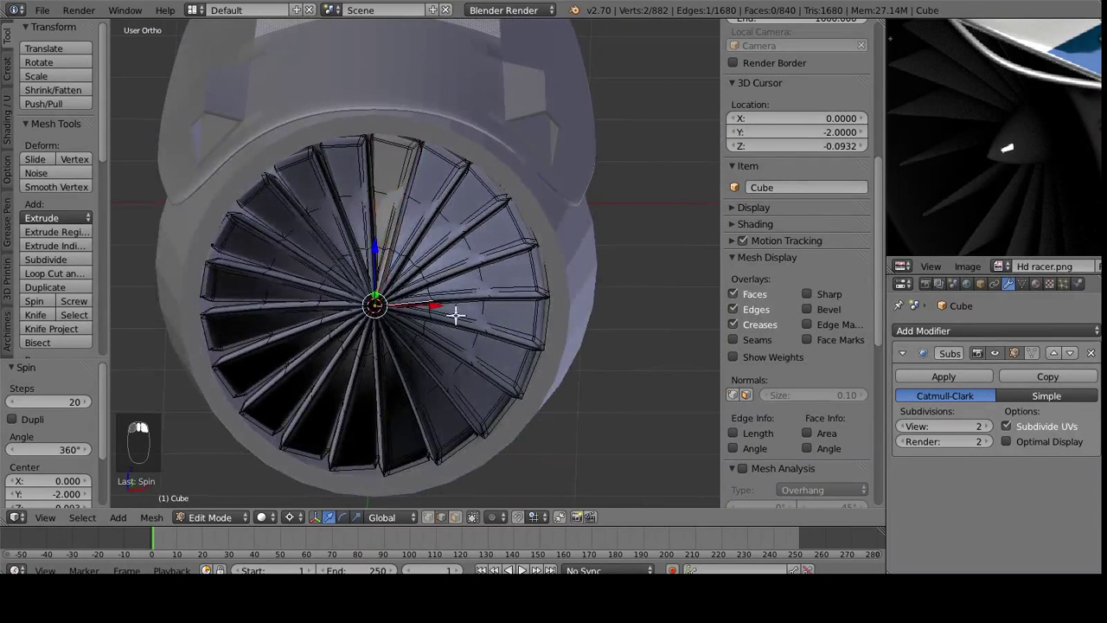
shift+middle_drag(416, 462, 416, 412)
right_click(378, 398)
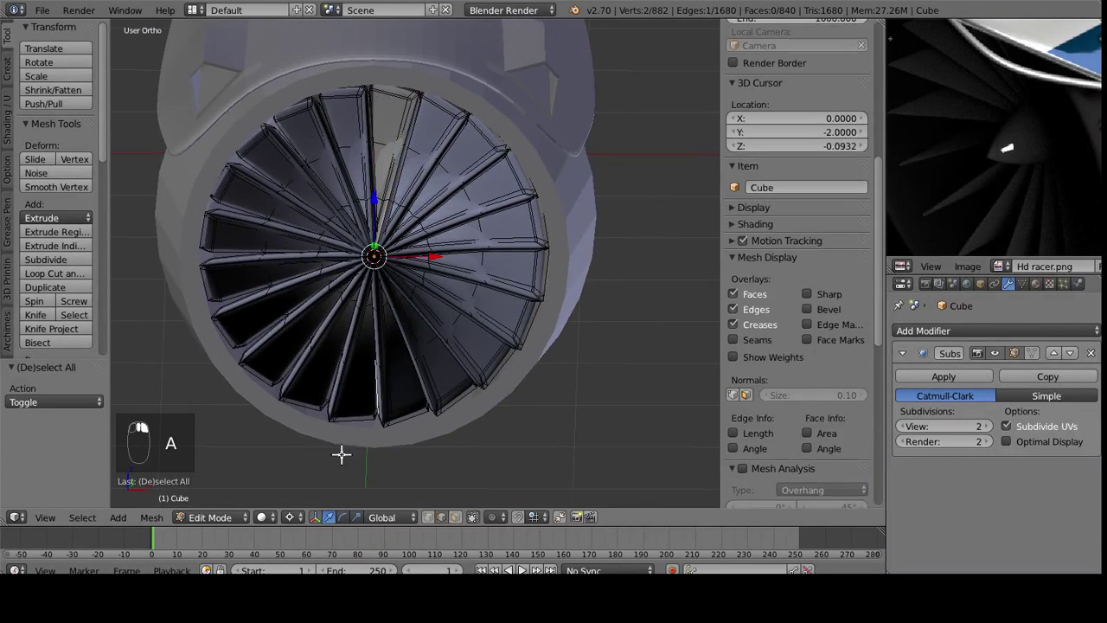
middle_drag(313, 165, 389, 157)
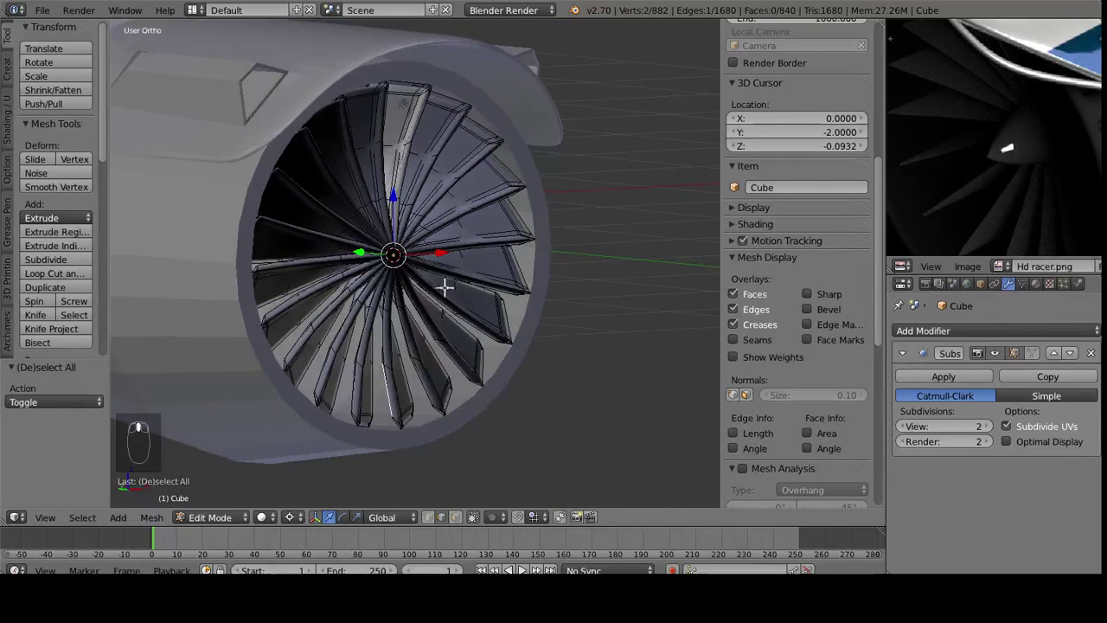
middle_drag(436, 294, 362, 326)
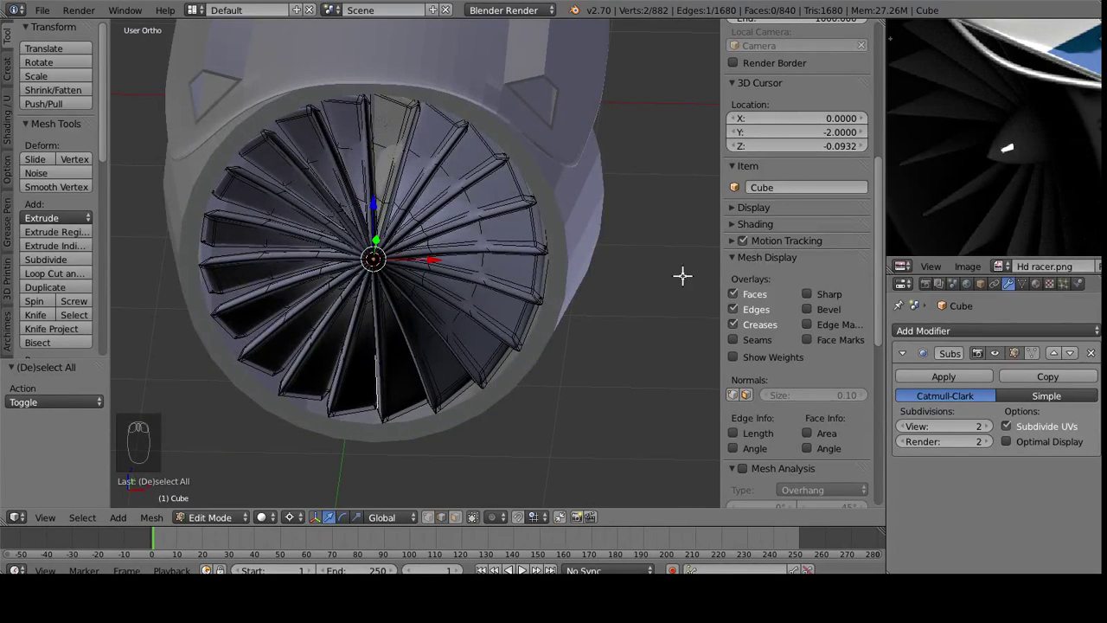
middle_drag(436, 199, 403, 338)
key(a)
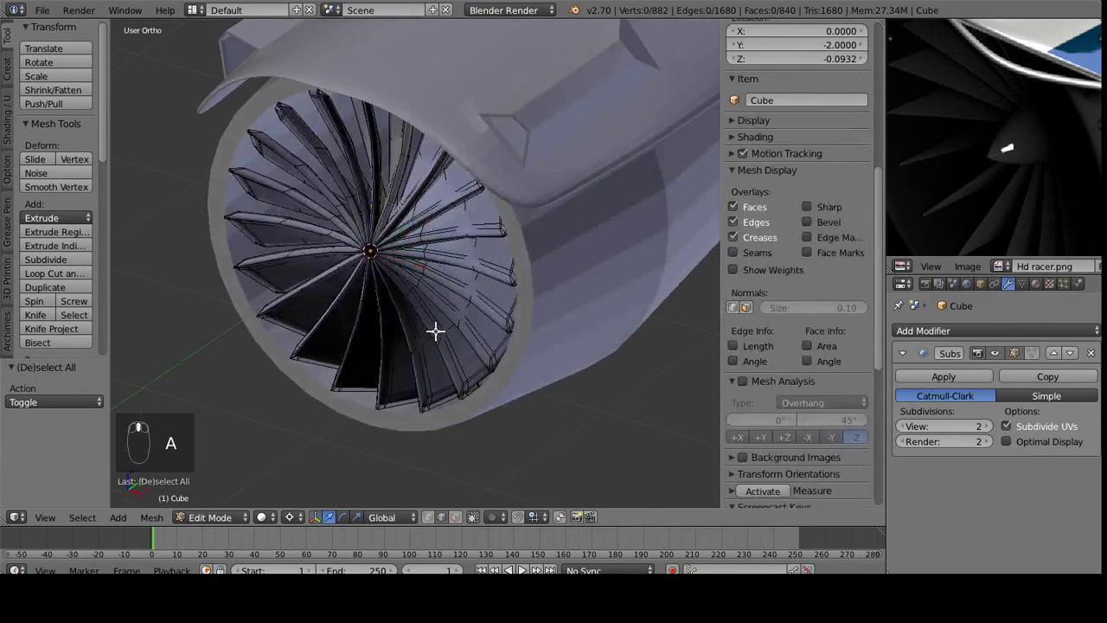
- Select all the fan blades and run Make Normals Consistent on them
key(a)
key(space)
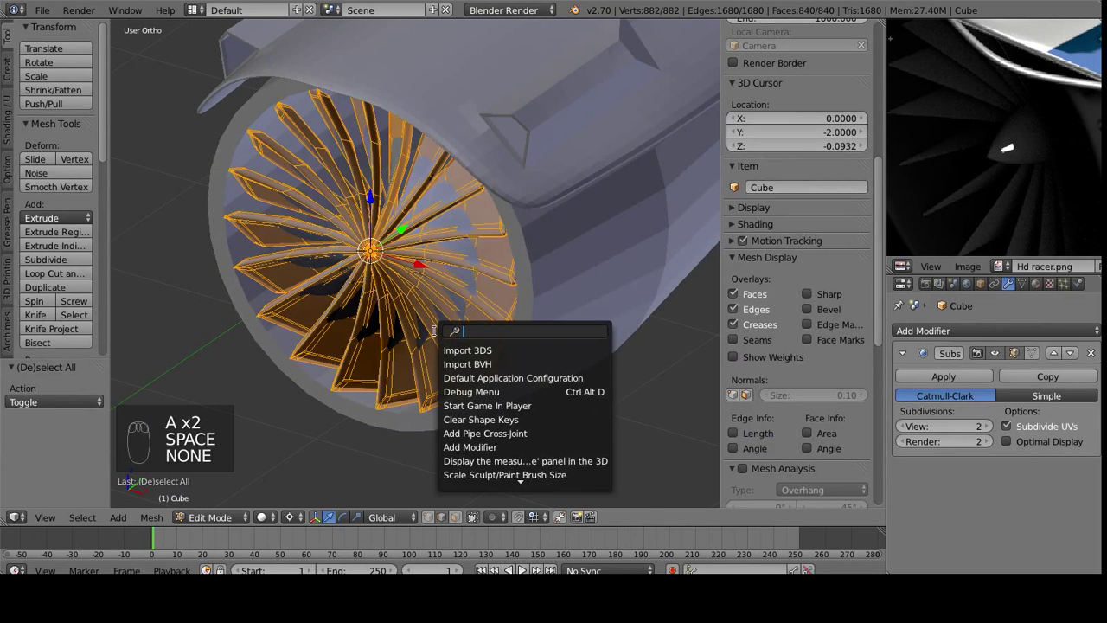
text(make nor)
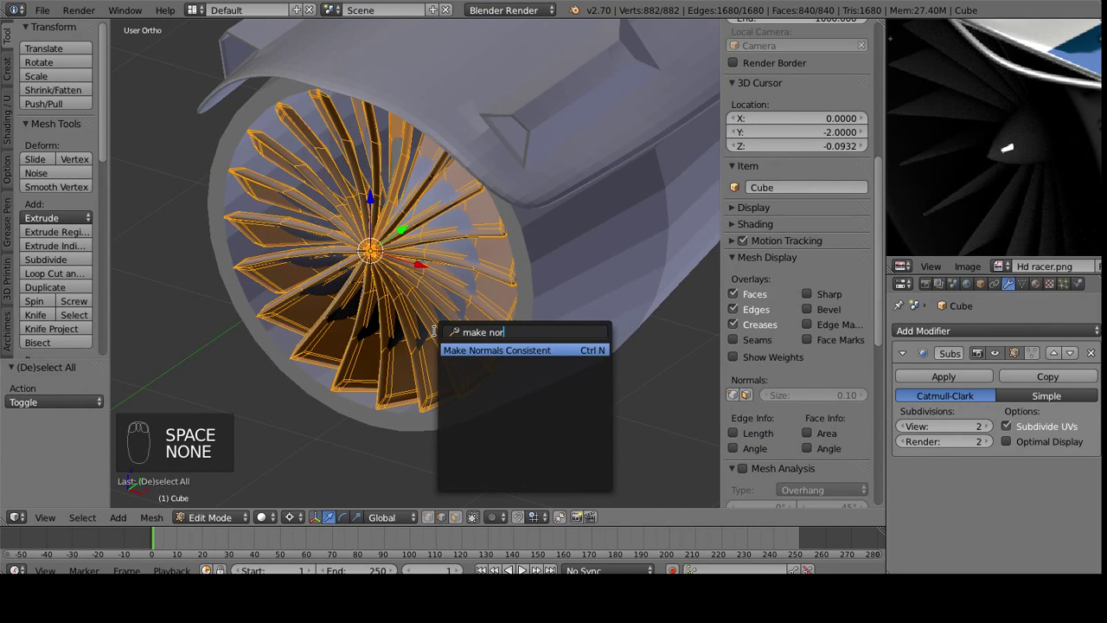
click(548, 349)
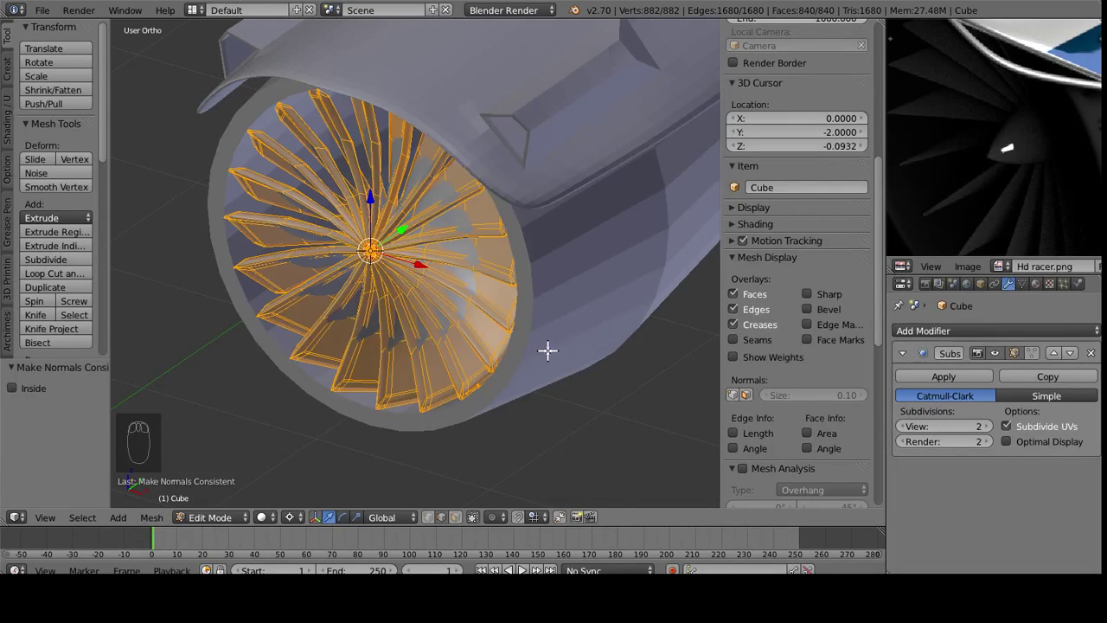
middle_drag(549, 351, 523, 321)
key(Tab)
key(Tab)
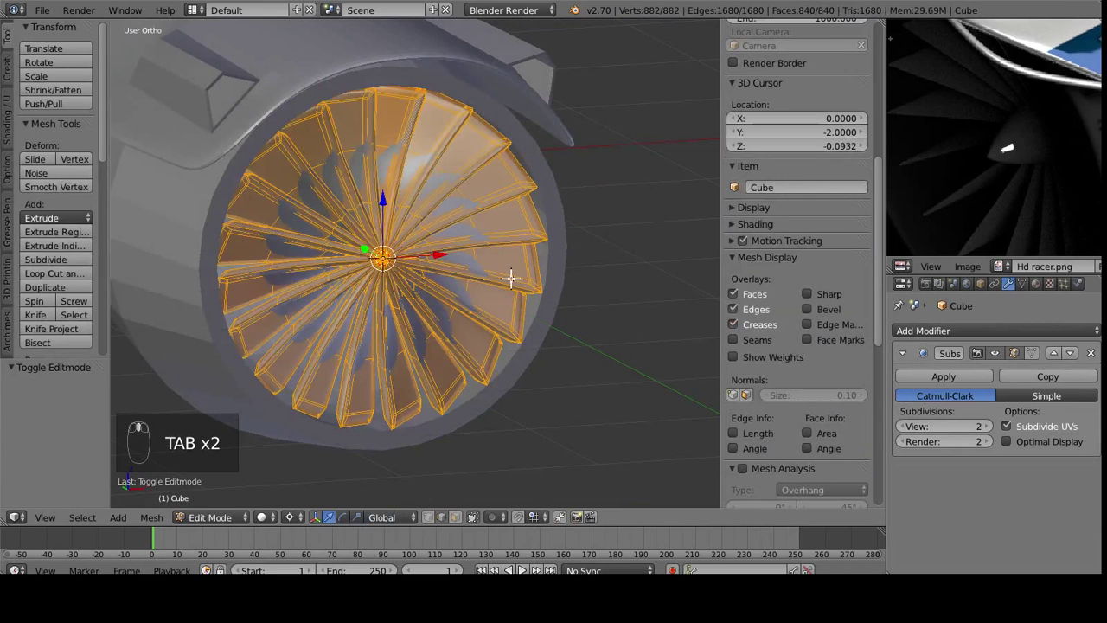
- Remove the duplicate vertices from the whole fan mesh and return to Object Mode
key(w)
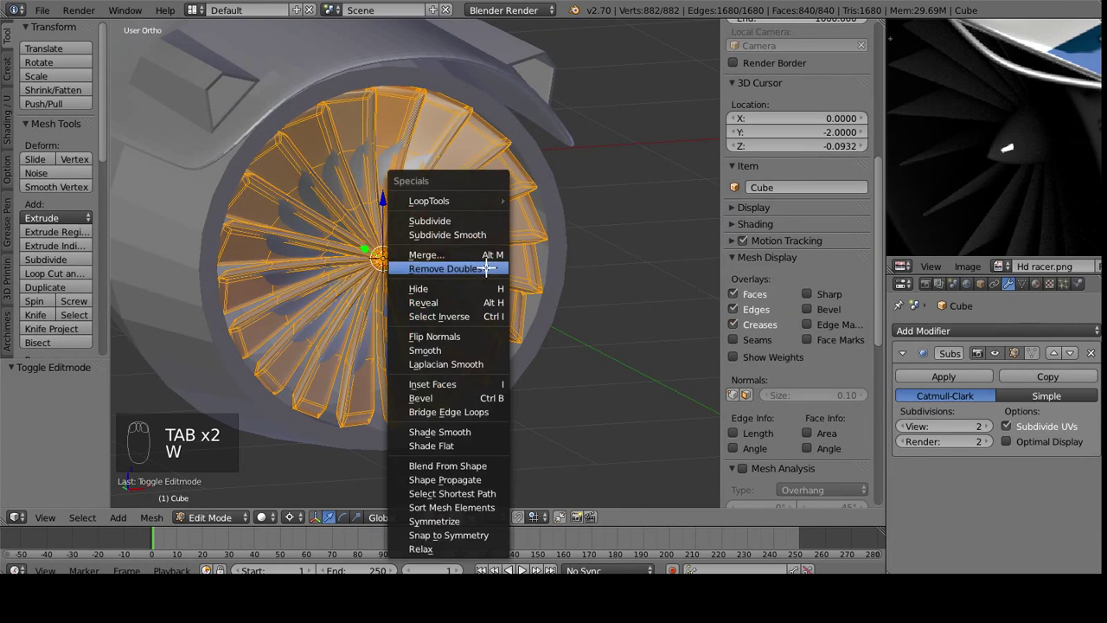
click(458, 201)
middle_drag(597, 306, 531, 286)
key(Tab)
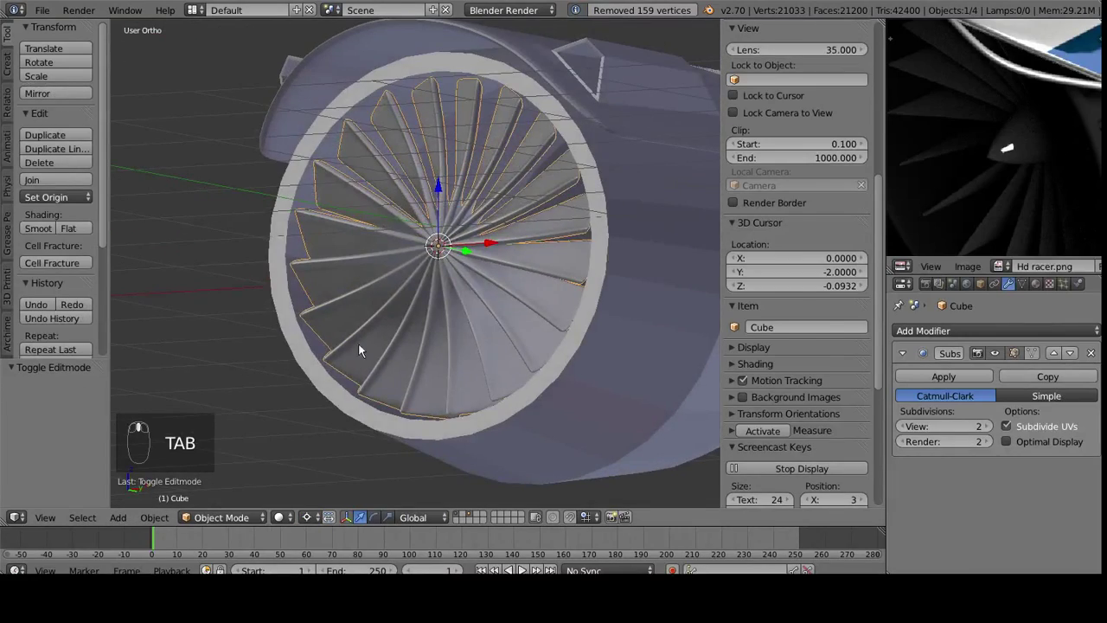
- Examine how the blades join at the fan's centre, select the linked geometry, and inspect the smoothed fan from the side
scroll(415, 304, up, 4)
key(Tab)
right_click(383, 227)
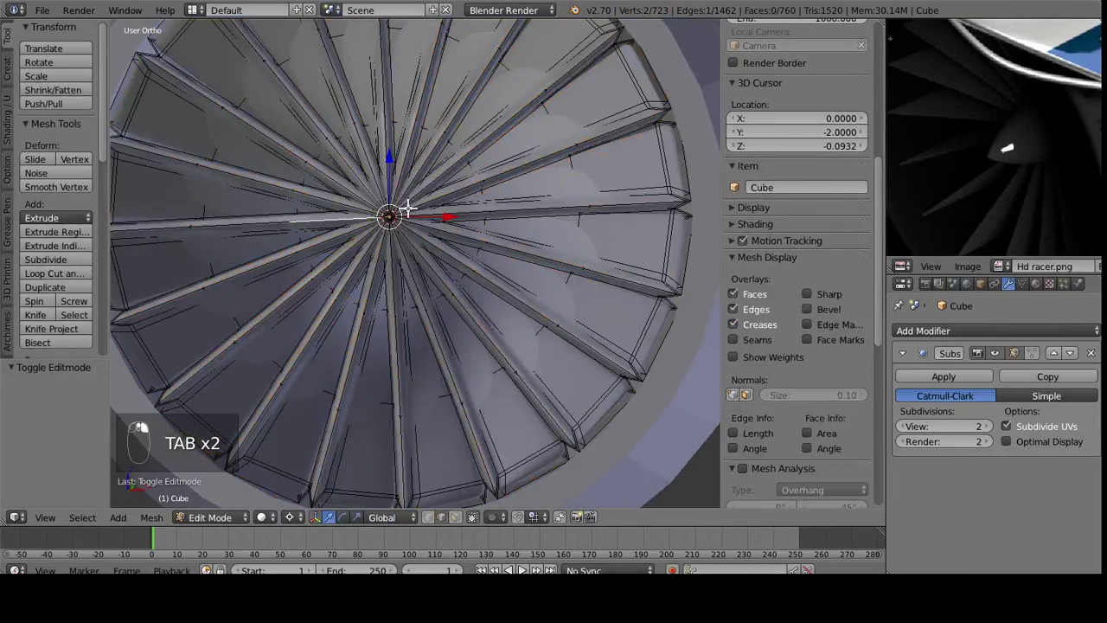
key(ctrl+l)
key(Tab)
middle_drag(383, 232, 516, 367)
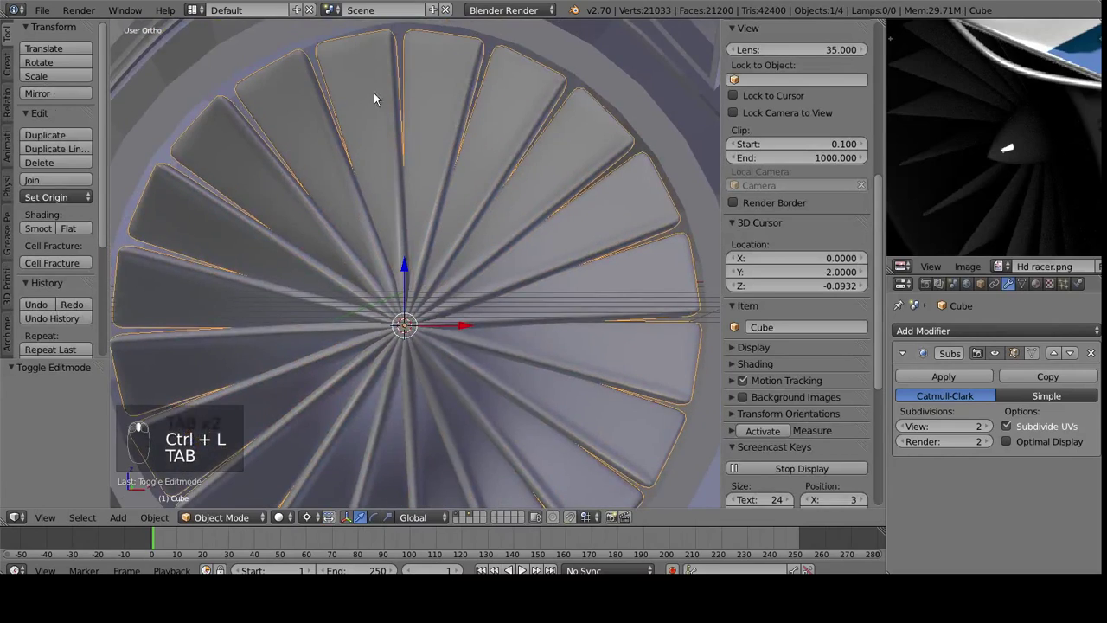
scroll(509, 362, down, 3)
middle_drag(409, 359, 531, 346)
scroll(1021, 165, down, 2)
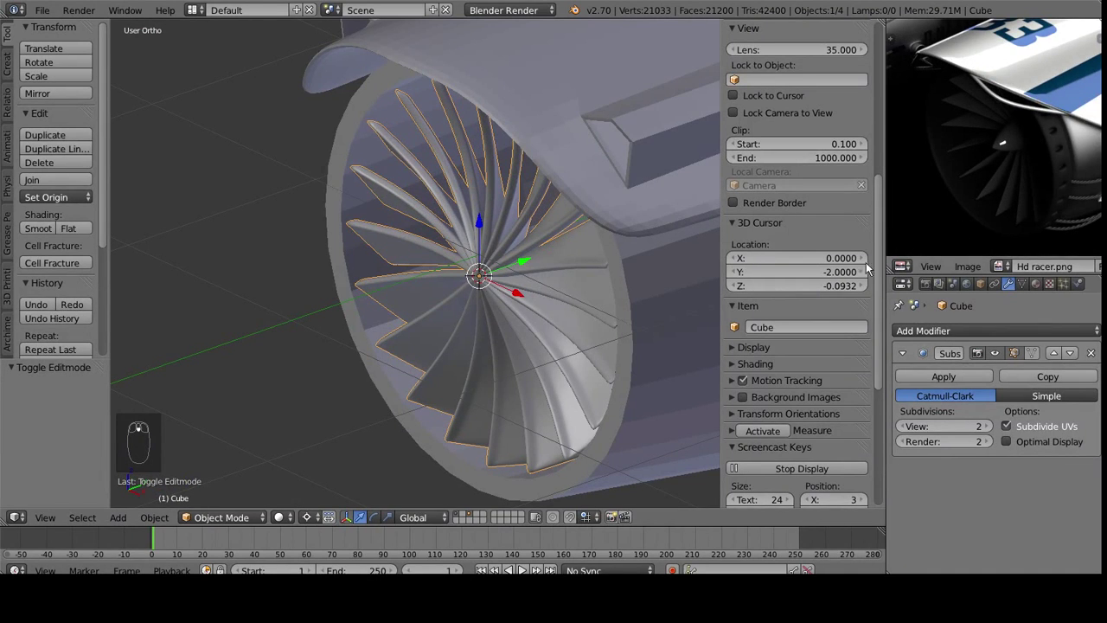
- Add a cylinder with 12 vertices at the fan's centre within the same mesh
key(Tab)
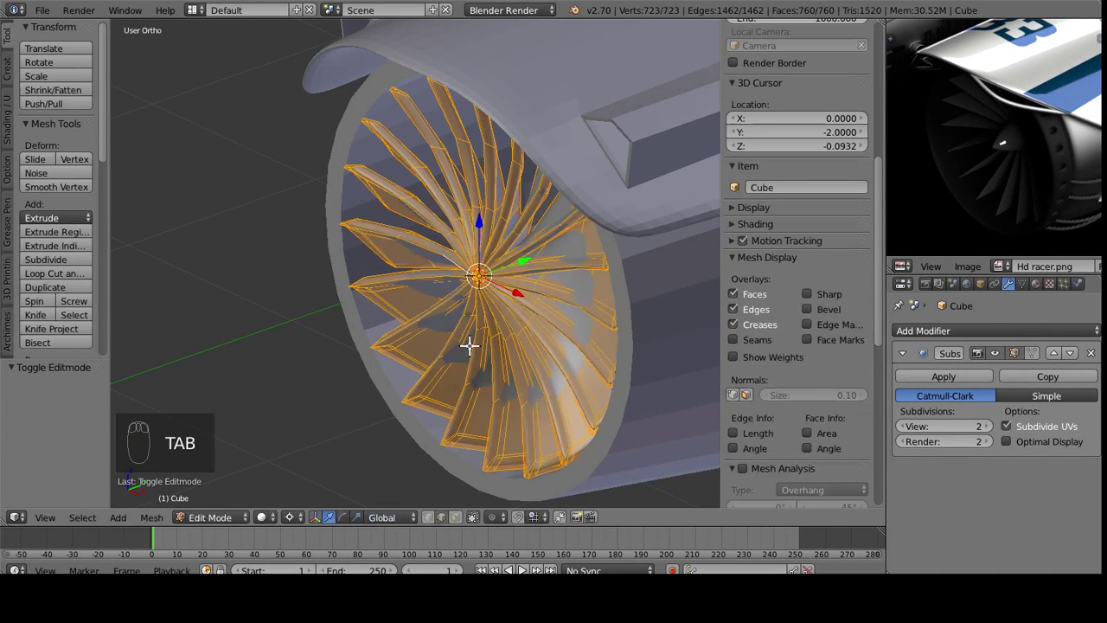
key(shift+a)
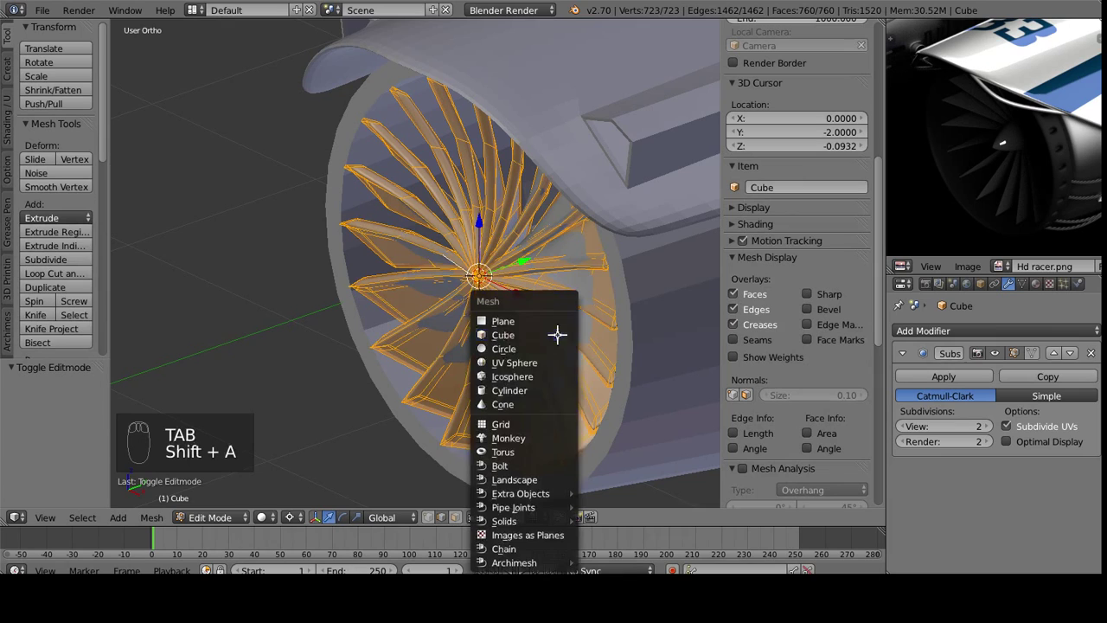
click(519, 390)
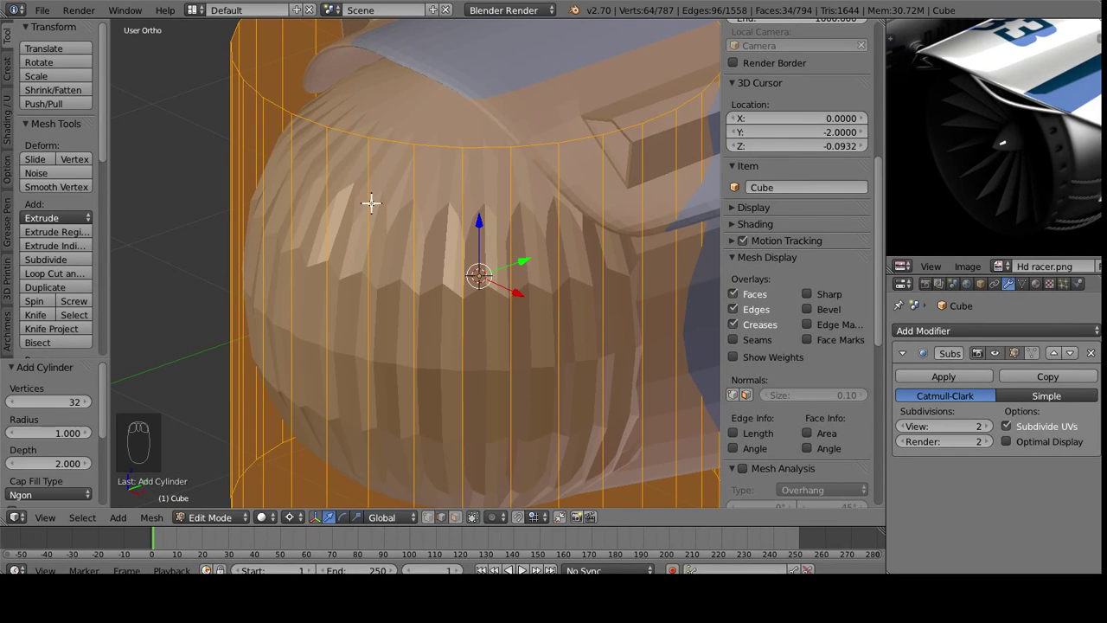
scroll(442, 274, down, 2)
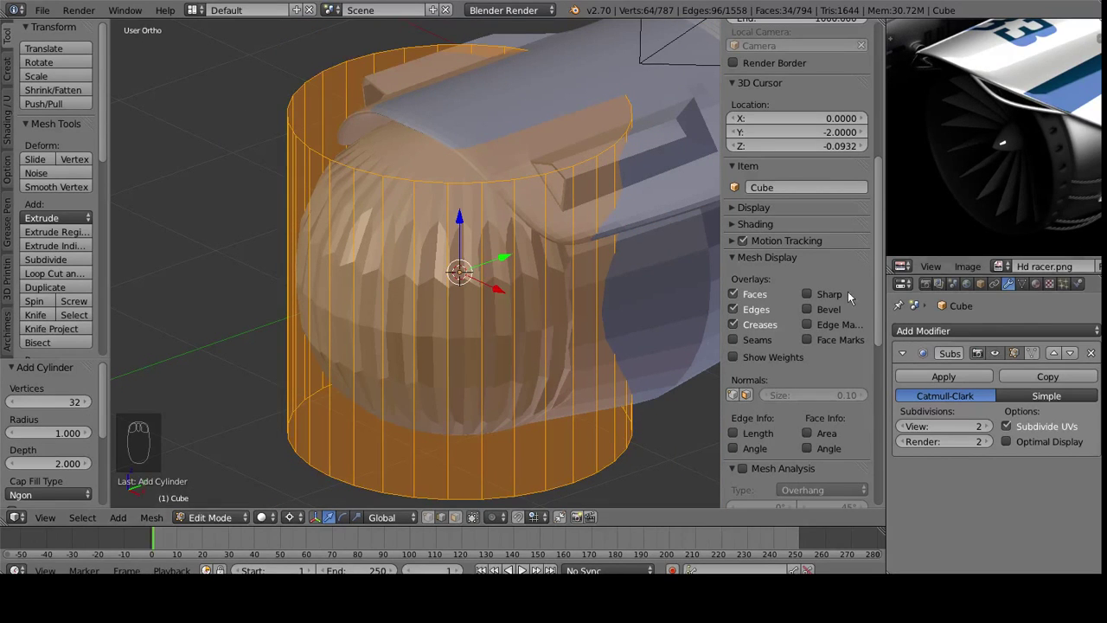
click(51, 401)
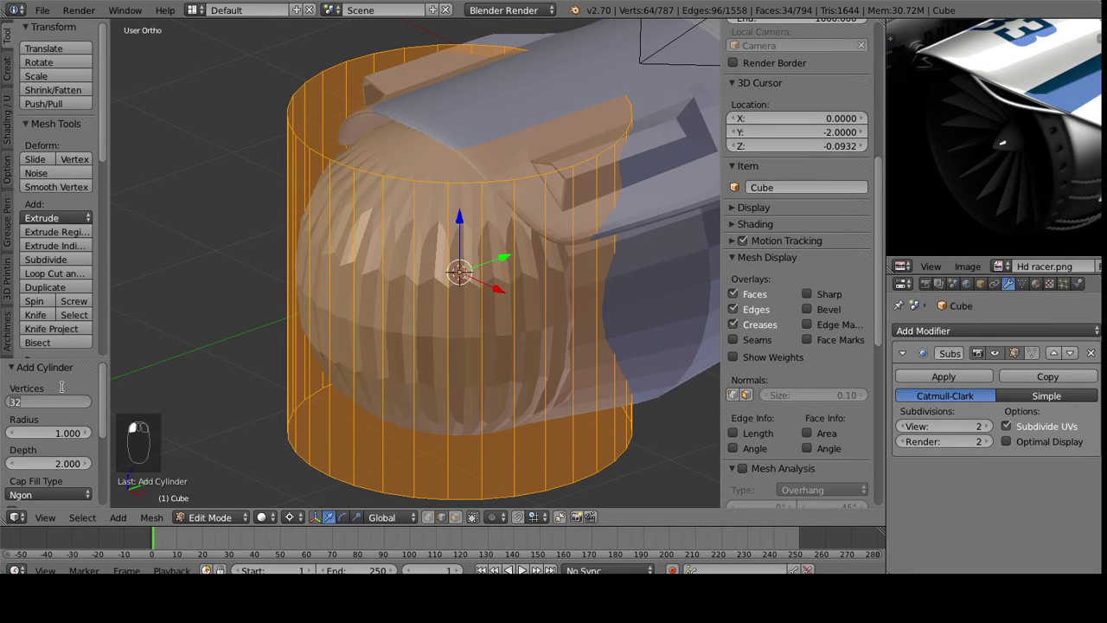
text(12)
key(Return)
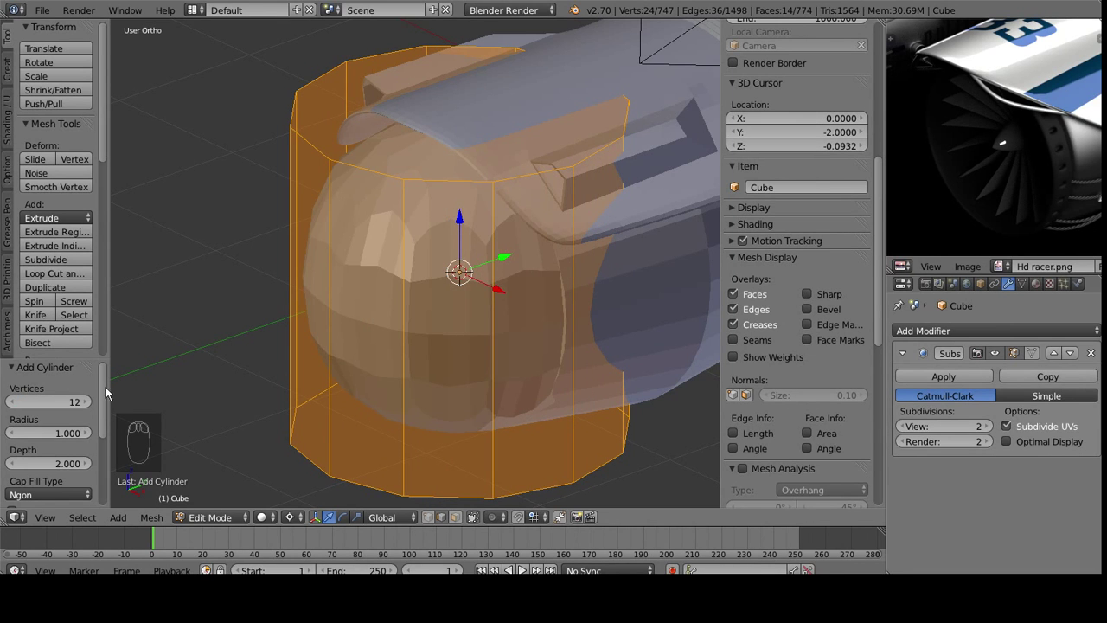
- Delete the two end cap faces of the cylinder
middle_drag(387, 373, 423, 519)
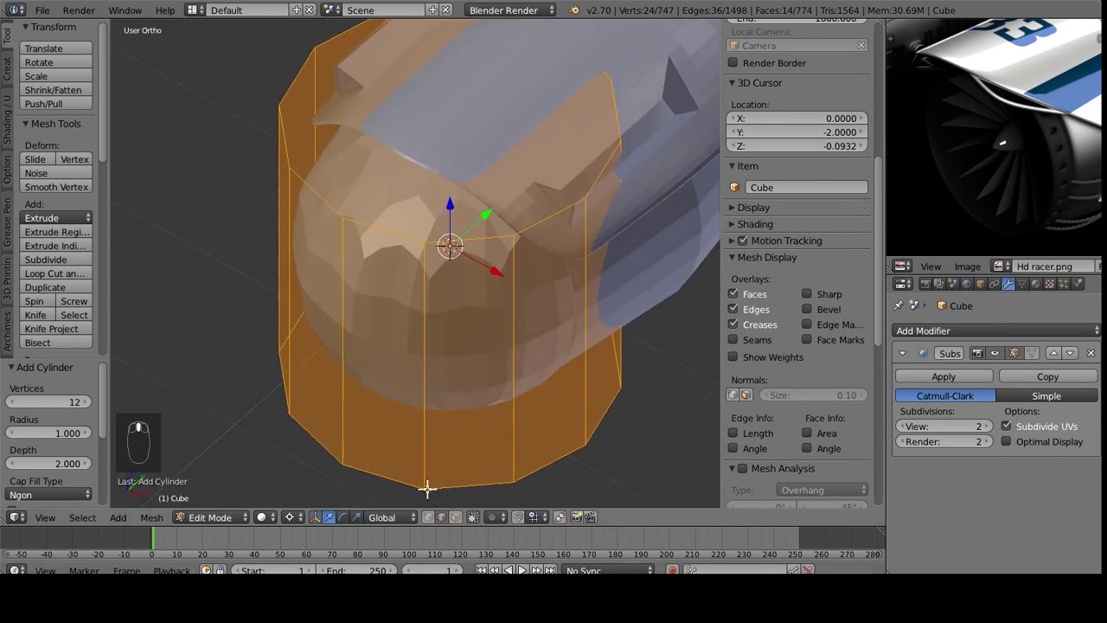
right_click(380, 173)
middle_drag(459, 410, 471, 162)
shift+right_click(445, 393)
key(Delete)
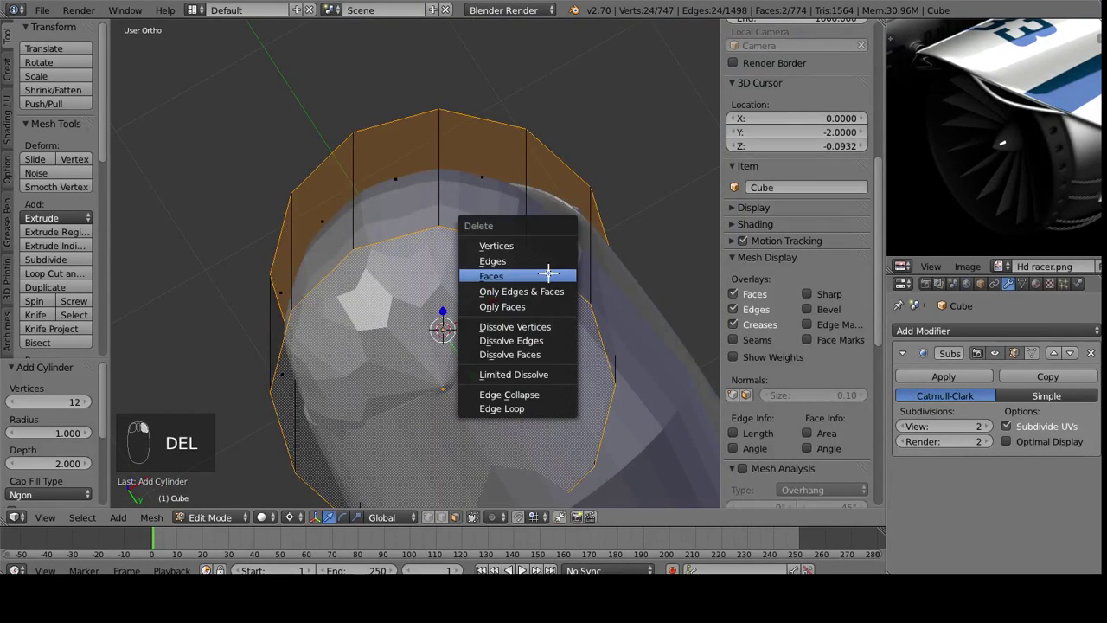
click(555, 275)
- Select the whole open cylinder and rotate it 90° in the right side view
middle_drag(554, 275, 367, 275)
right_click(406, 212)
key(KP_3)
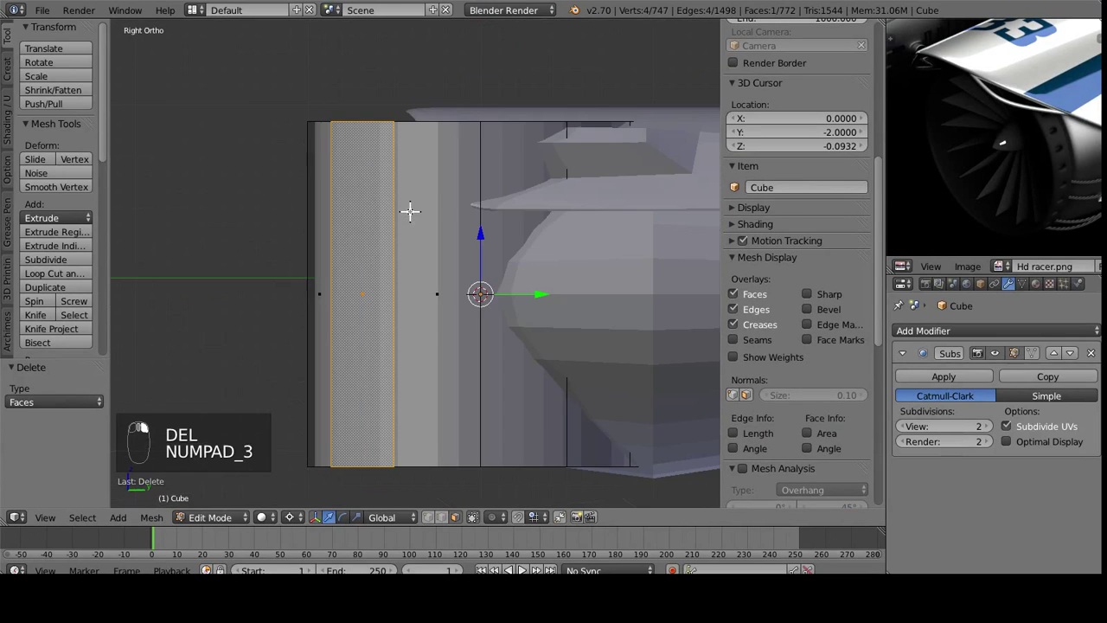
key(ctrl+l)
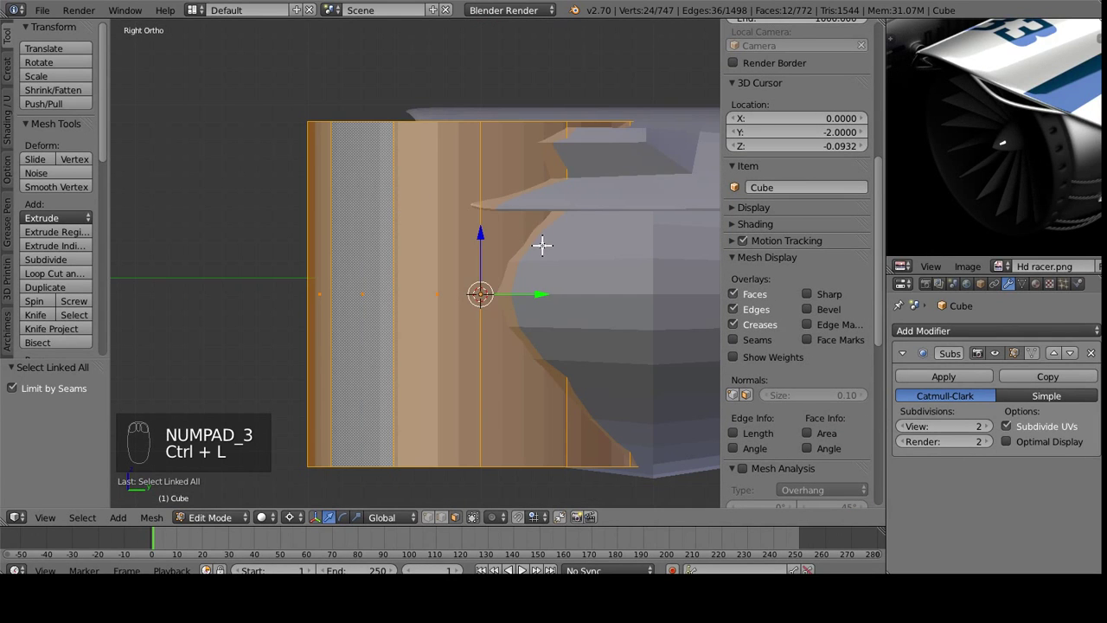
scroll(543, 245, down, 2)
text(r)
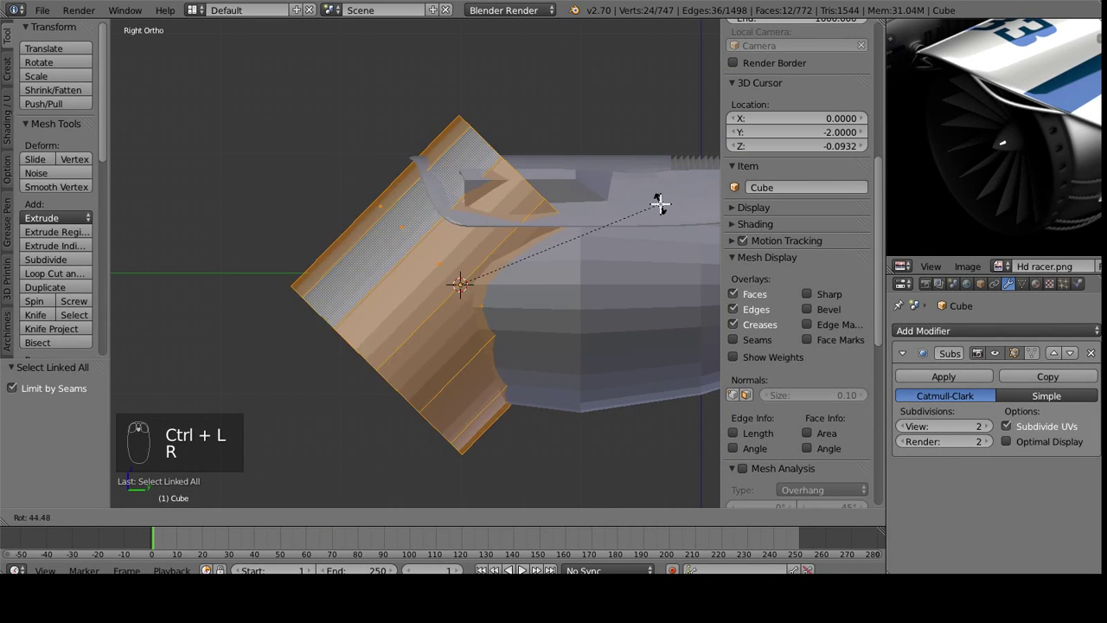
text(90)
key(Return)
- Scale the cylinder down to 0.2 and again to about half, so it fits the fan's centre as a hub
middle_drag(655, 230, 680, 237)
key(s)
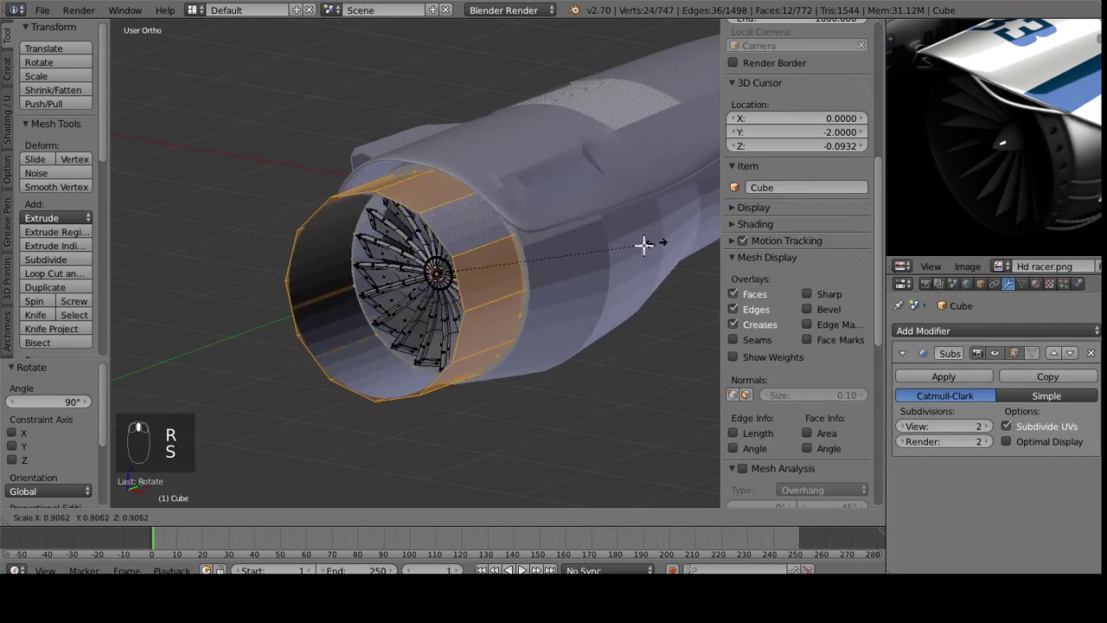
click(481, 258)
middle_drag(481, 258, 530, 258)
scroll(530, 258, up, 4)
key(s)
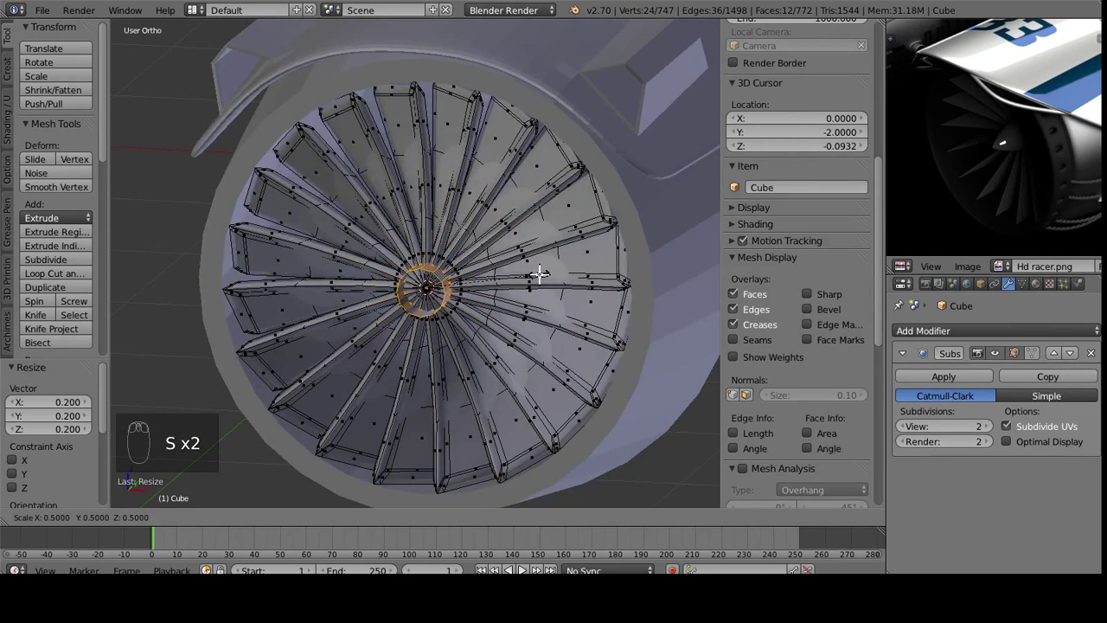
click(543, 273)
- Move the hub cylinder -0.018 along Y and add two centred loop cuts around it
middle_drag(543, 273, 420, 321)
drag(558, 277, 558, 281)
scroll(556, 318, up, 3)
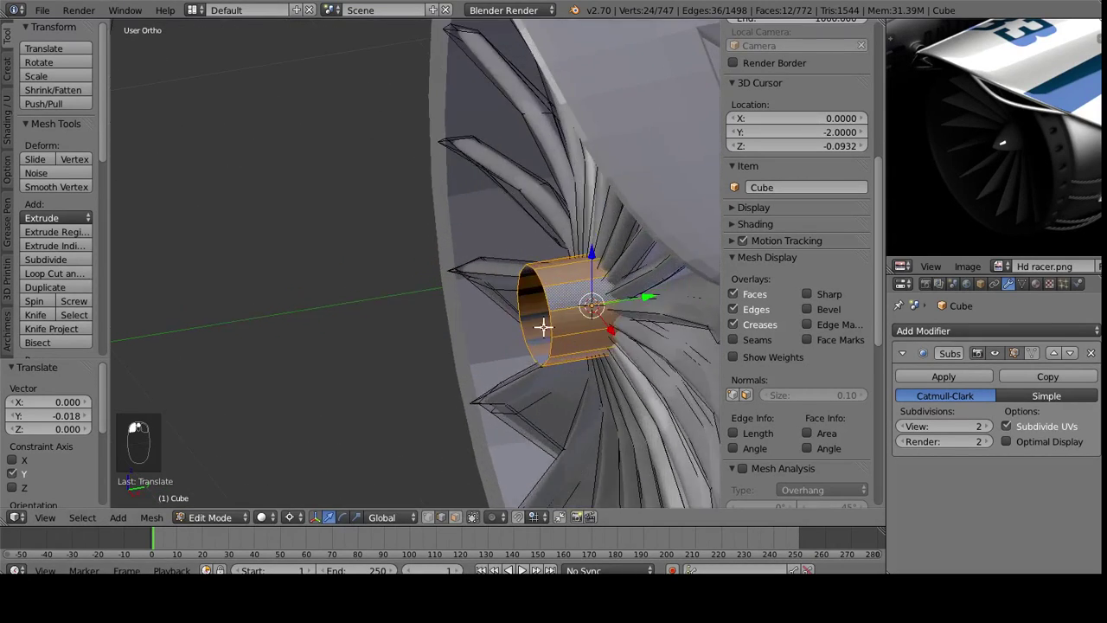
key(ctrl+r)
scroll(583, 310, up, 1)
click(584, 309)
right_click(583, 310)
- Select the hub's front edge loop and set the pivot point to Median Point for scaling it about its own centre
right_click(546, 303)
alt+right_click(553, 308)
middle_drag(686, 320, 674, 267)
key(s)
click(421, 430)
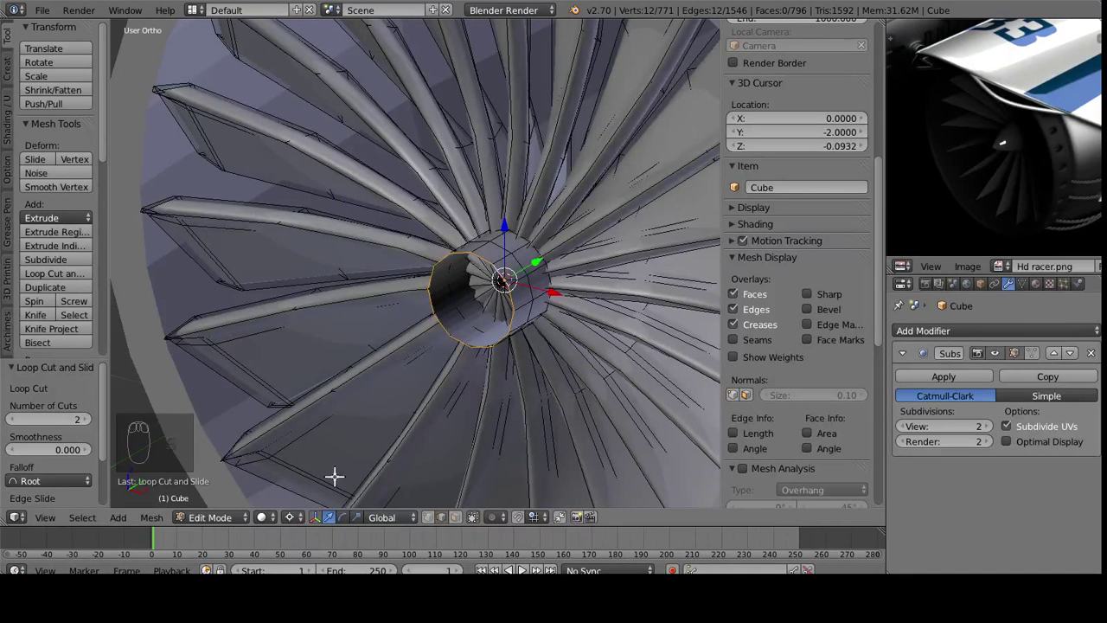
click(290, 516)
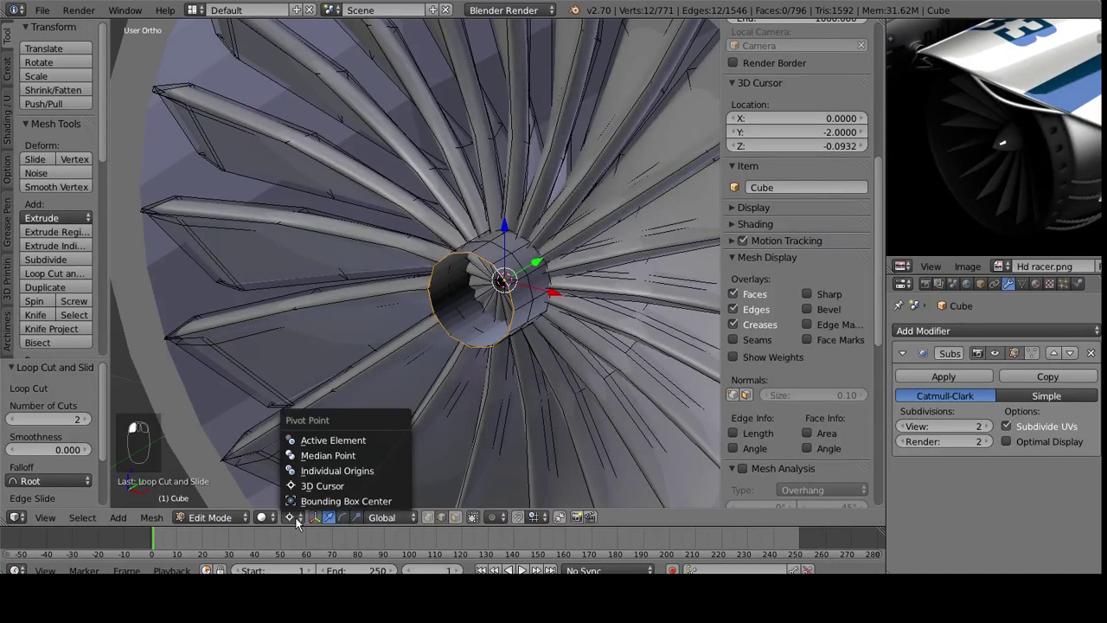
click(334, 455)
- Shrink the hub's front edge loop to a small ring and move it -0.058 along Y to form a nose cone
middle_drag(531, 334, 602, 329)
key(s)
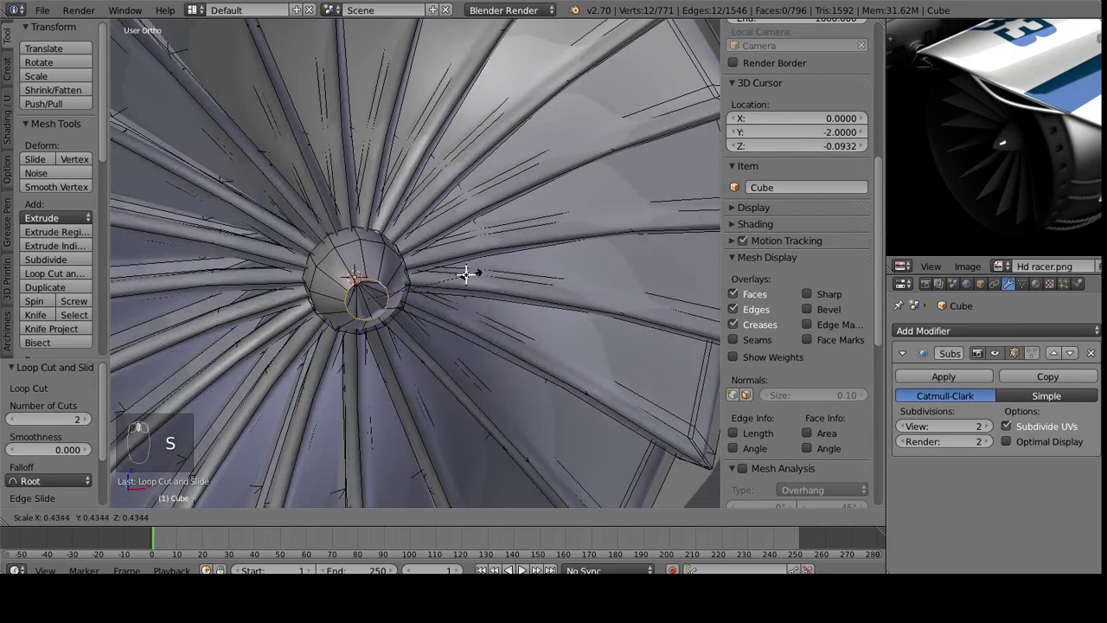
click(433, 285)
middle_drag(432, 285, 655, 314)
drag(619, 306, 579, 319)
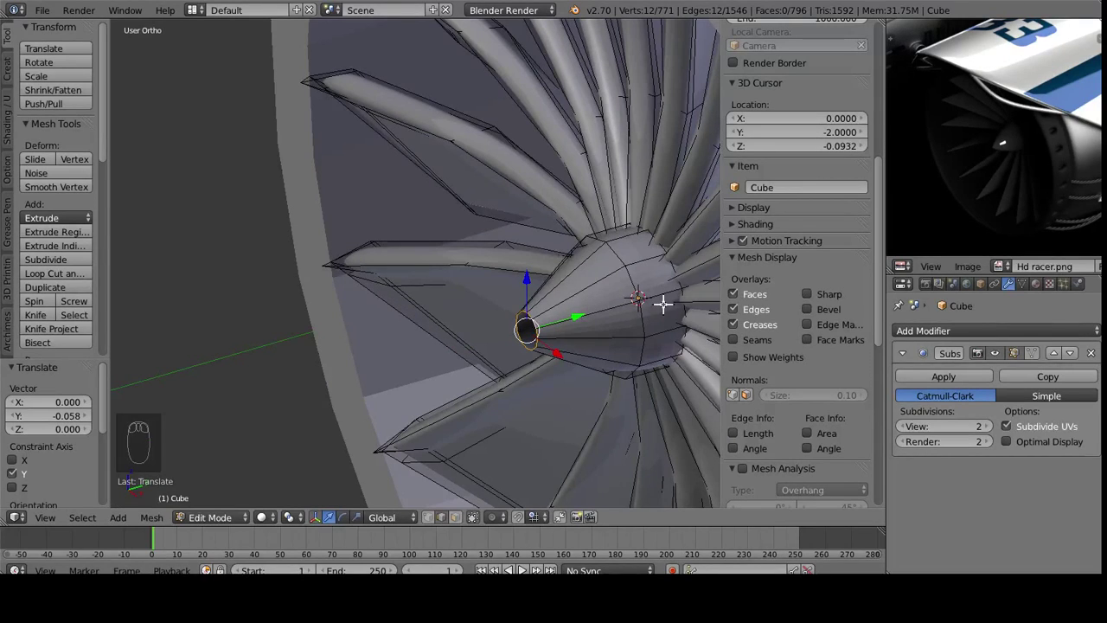
- Close the nose cone by extruding its front loop in place, scaling it to 0.781 and merging the vertices at center
key(e)
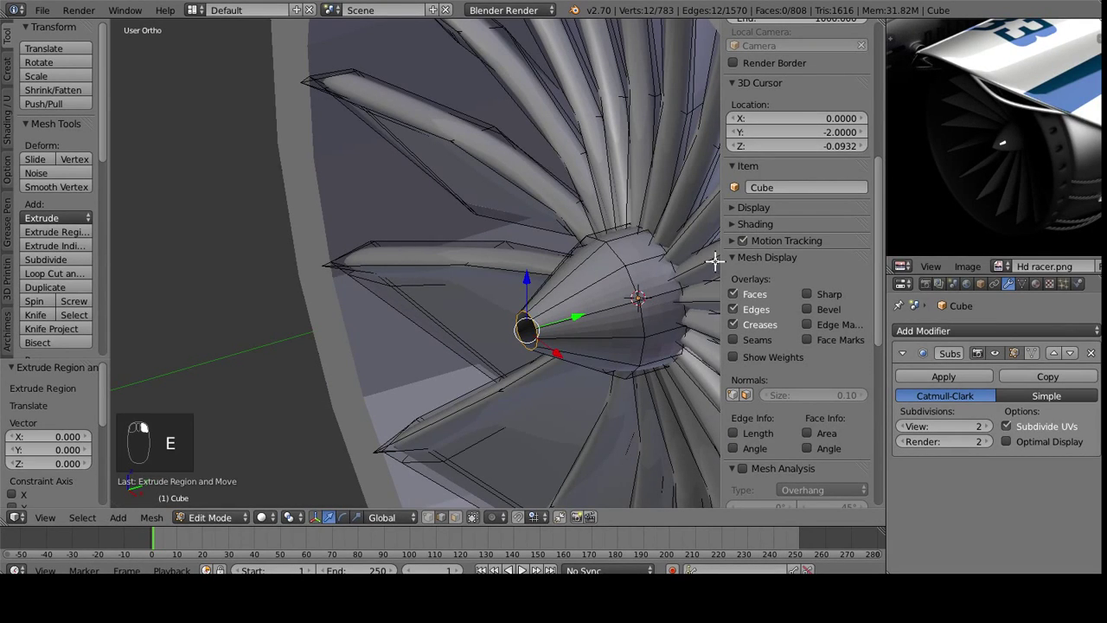
click(672, 279)
key(s)
click(675, 279)
key(alt+m)
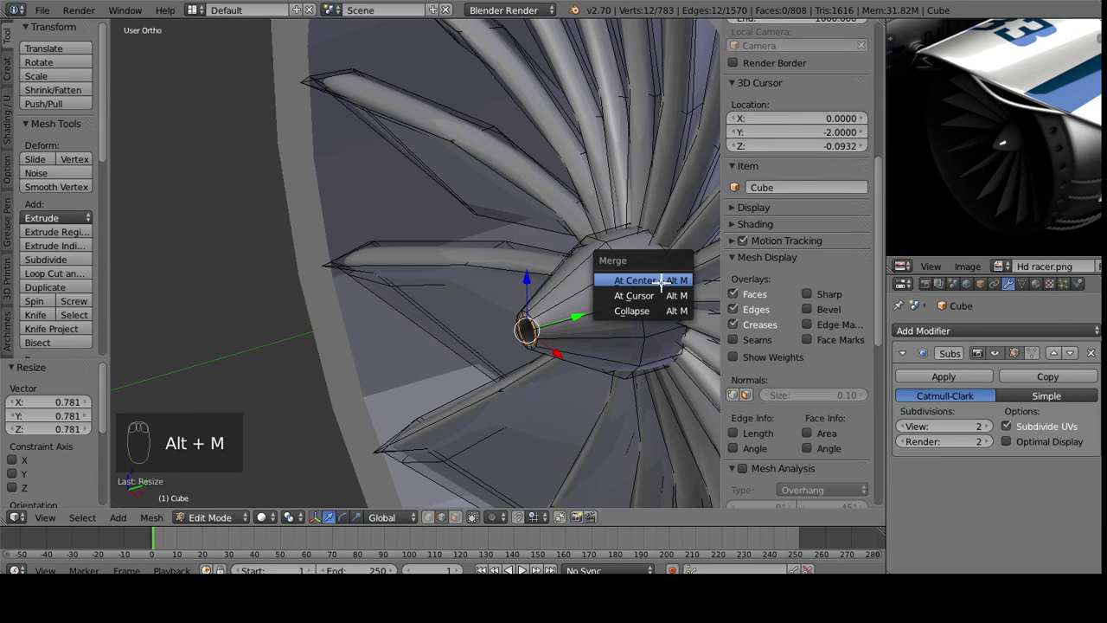
click(659, 282)
- Switch to vertex selection, adjust the nose cone's tip along Y and check the hub in Object Mode
middle_drag(528, 349, 548, 371)
scroll(585, 382, up, 3)
click(429, 519)
drag(573, 369, 570, 370)
click(506, 381)
key(Tab)
middle_drag(531, 404, 533, 276)
- Try to move a lengthwise edge loop of the nose cone 0.017 along Y
key(Tab)
alt+right_click(561, 287)
drag(572, 303, 604, 300)
click(603, 298)
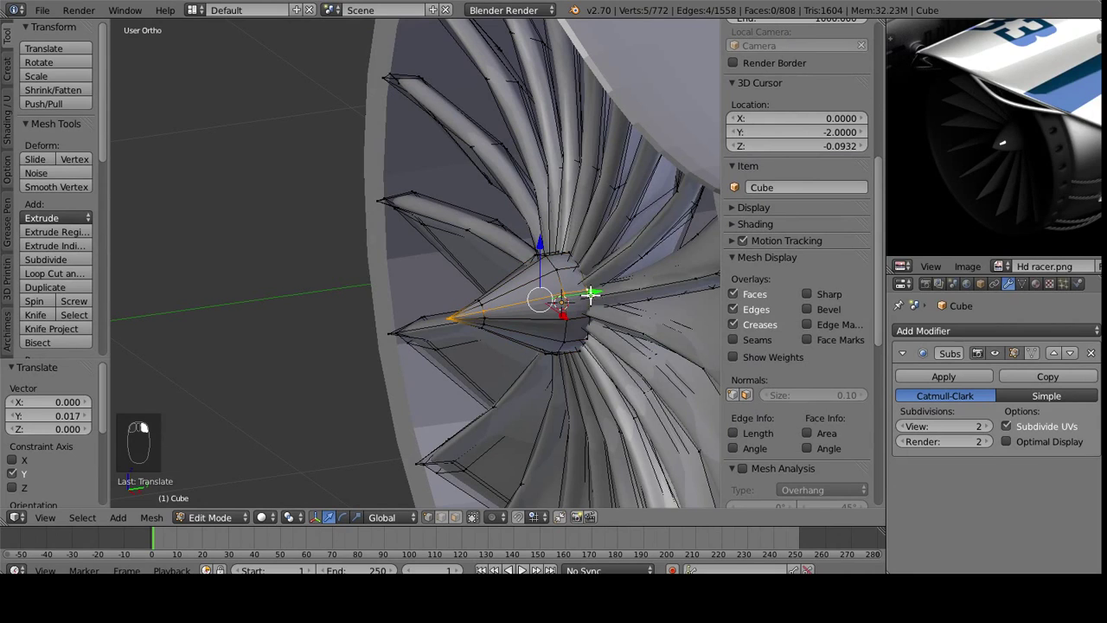
key(ctrl+z)
- In face selection, select the ring of faces at the hub's rear, move it back along Y and return to Object Mode
click(456, 517)
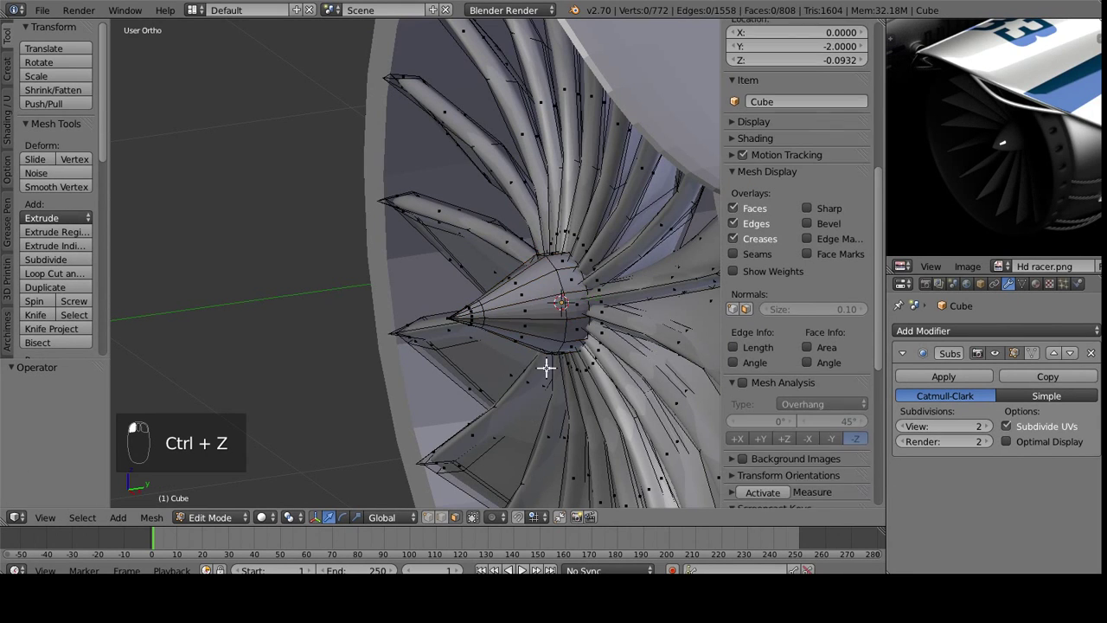
right_click(567, 293)
alt+right_click(570, 319)
alt+right_click(570, 319)
click(602, 297)
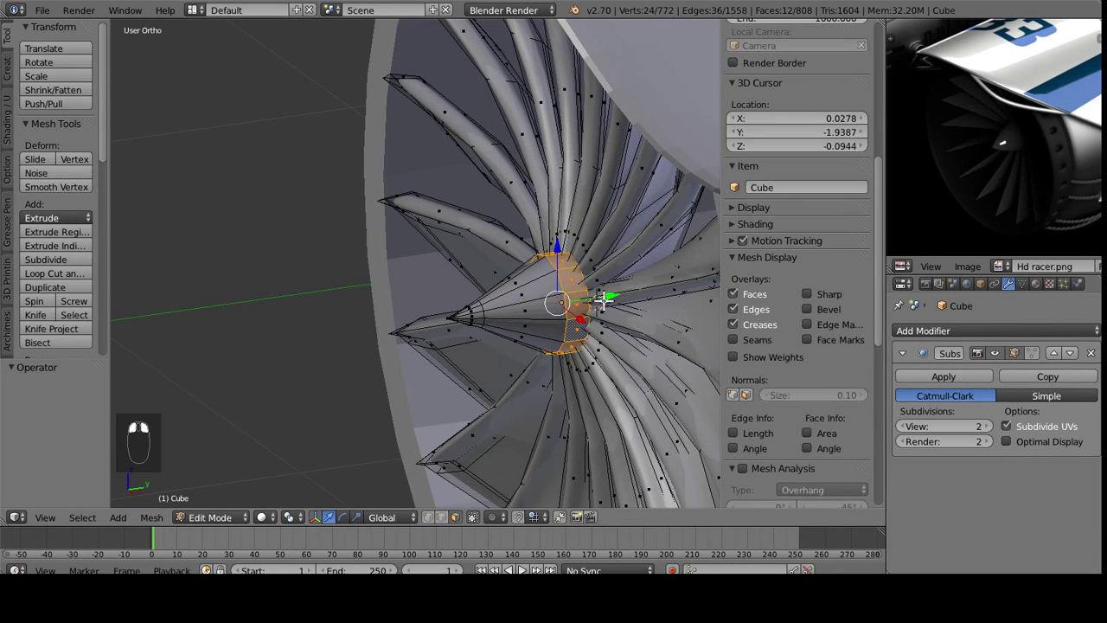
key(g)
click(630, 293)
key(Tab)
- Examine the finished fan and hub in the engine opening from several angles and distances
scroll(543, 362, down, 4)
middle_drag(544, 361, 582, 271)
scroll(583, 271, down, 2)
scroll(582, 271, down, 4)
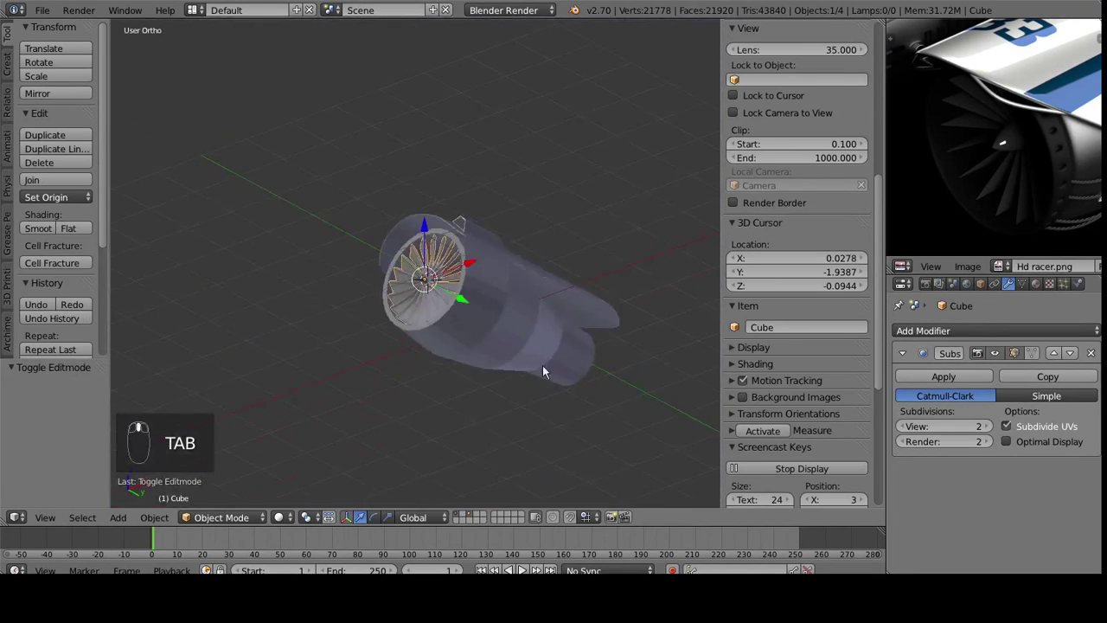
middle_drag(577, 387, 613, 419)
scroll(613, 418, up, 2)
middle_drag(597, 358, 288, 309)
scroll(480, 296, down, 5)
middle_drag(391, 321, 468, 147)
scroll(407, 242, up, 4)
middle_drag(408, 242, 480, 333)
- Try spinning the fan object about its centre in the front view
key(KP_1)
scroll(384, 260, up, 4)
key(r)
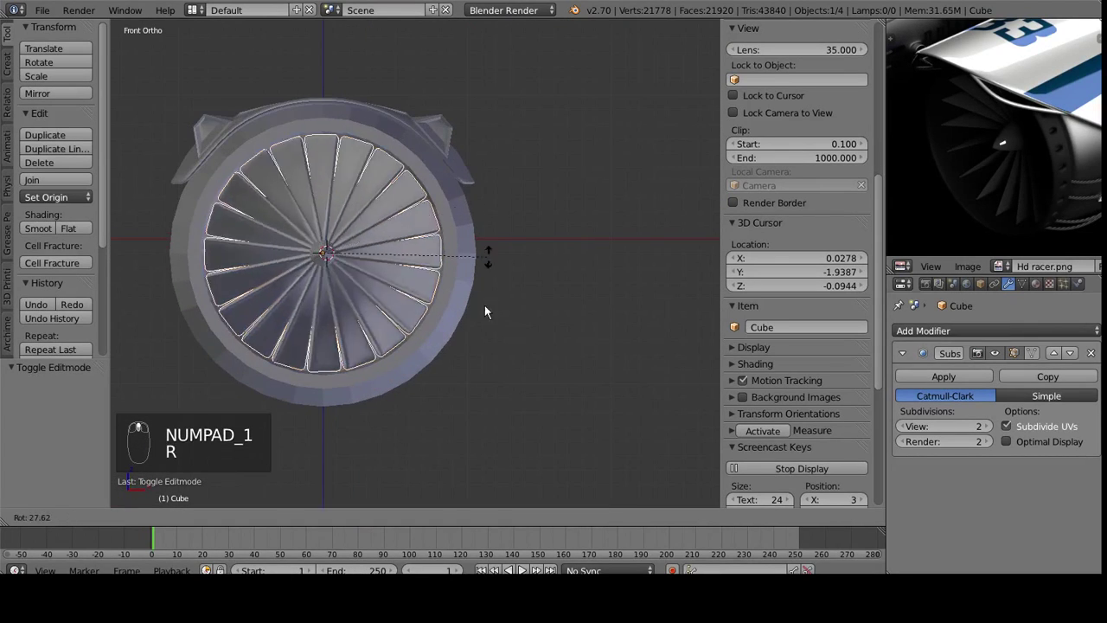
click(593, 327)
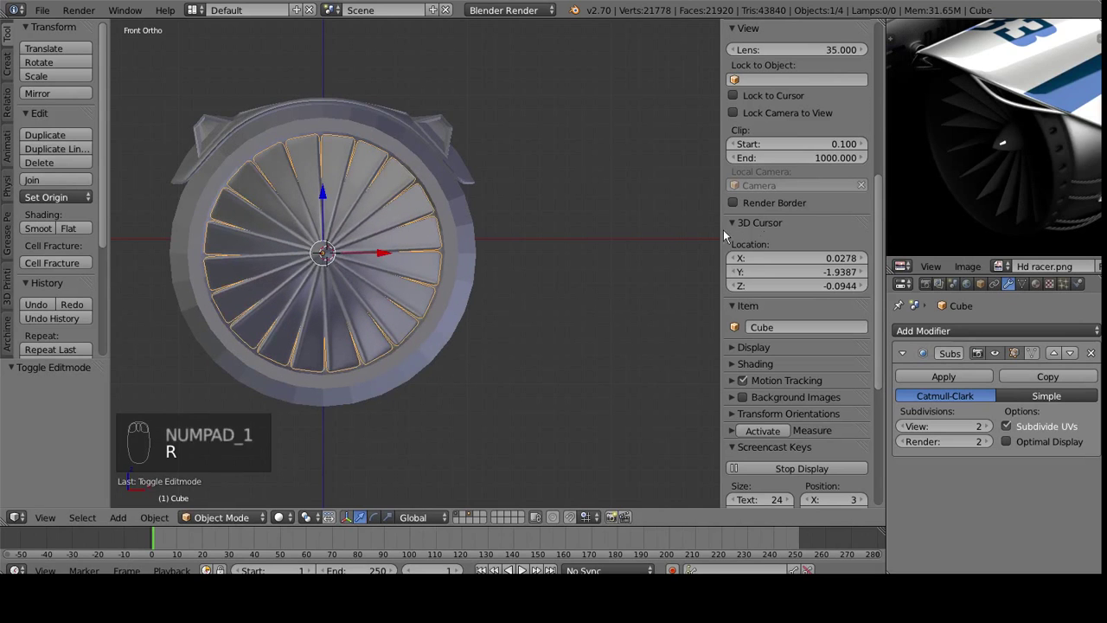
middle_drag(456, 230, 439, 309)
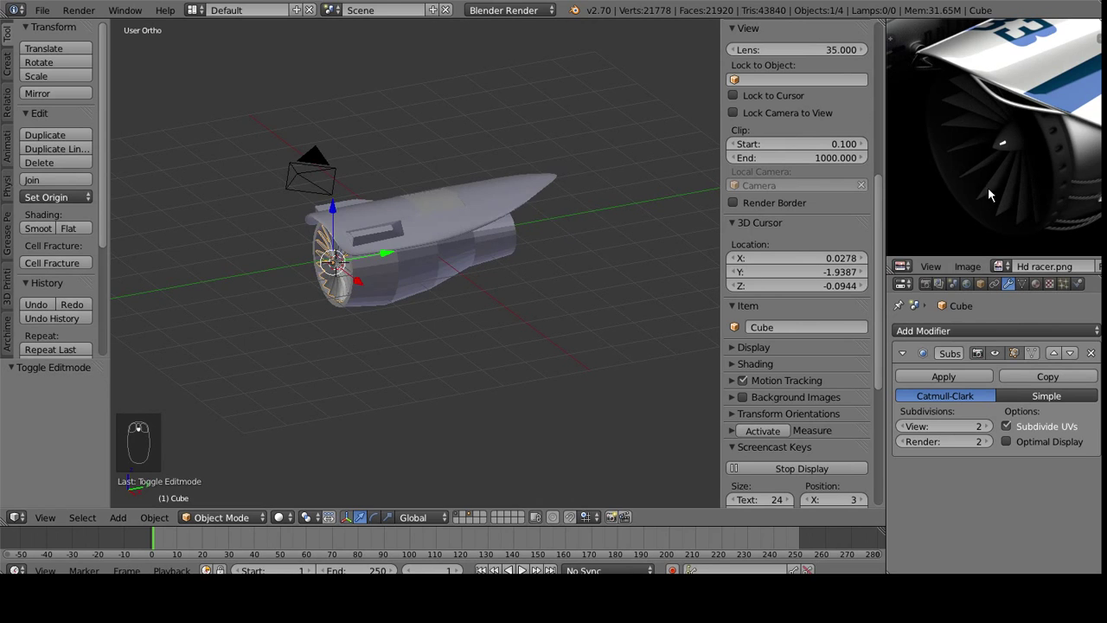
- Enlarge the reference image area, fit the whole racer image in it, and zoom in on the near engine
middle_drag(985, 191, 937, 176)
drag(936, 275, 936, 346)
drag(886, 175, 720, 186)
scroll(840, 229, down, 4)
key(Home)
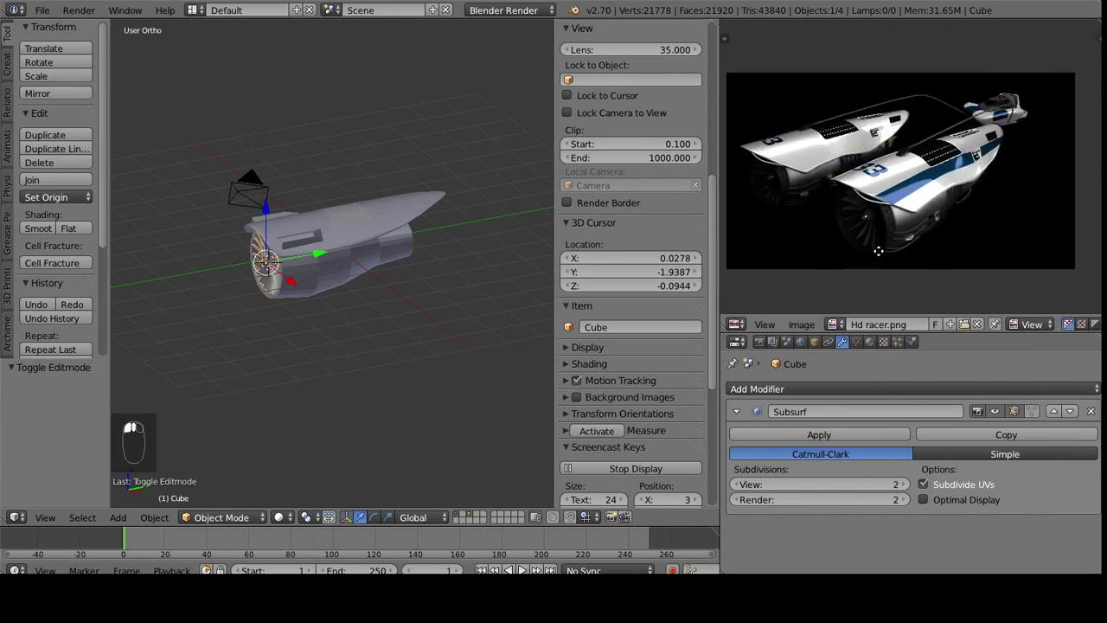
scroll(294, 340, up, 3)
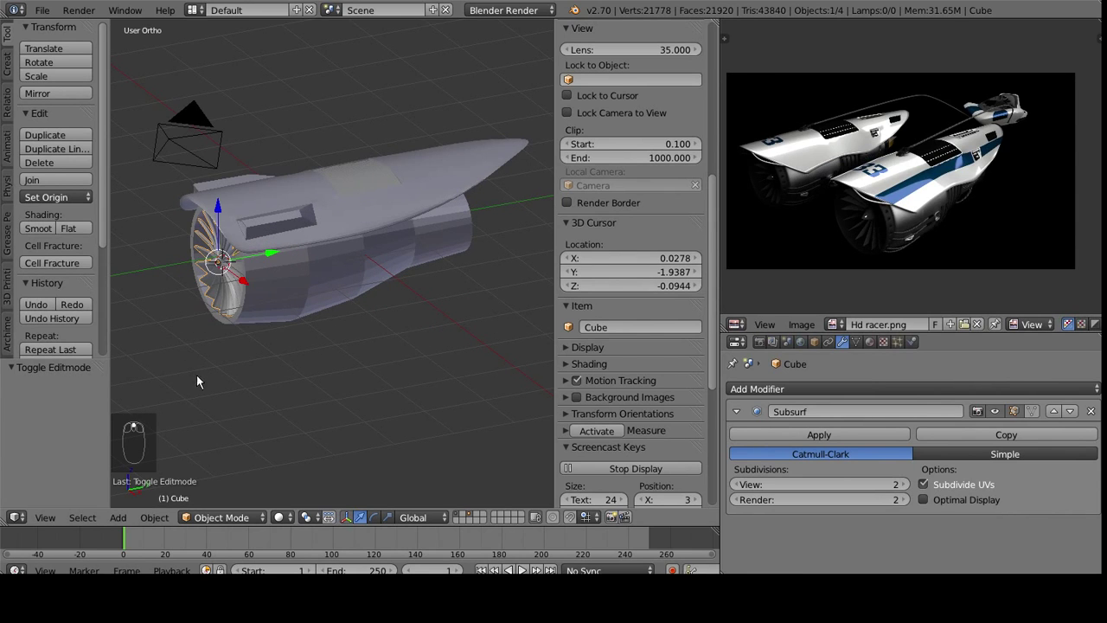
scroll(882, 263, up, 4)
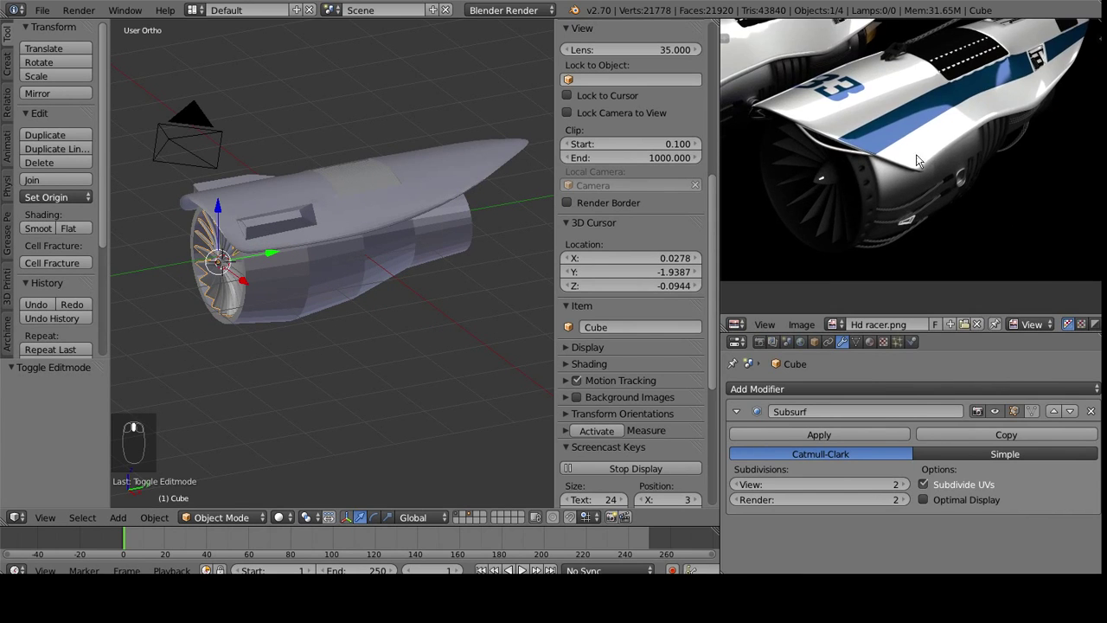